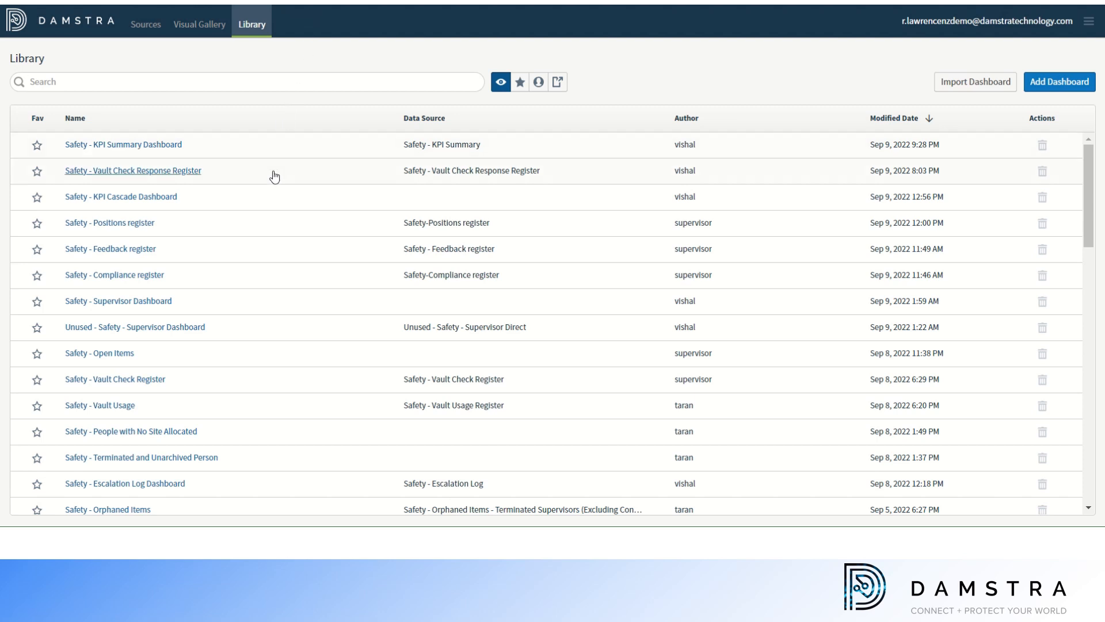
View the Unused - Safety - Supervisor Dashboard, return to the library and mark Safety - KPI Summary Dashboard as a favourite
{"action": "left_click", "coordinate": [268, 338]}
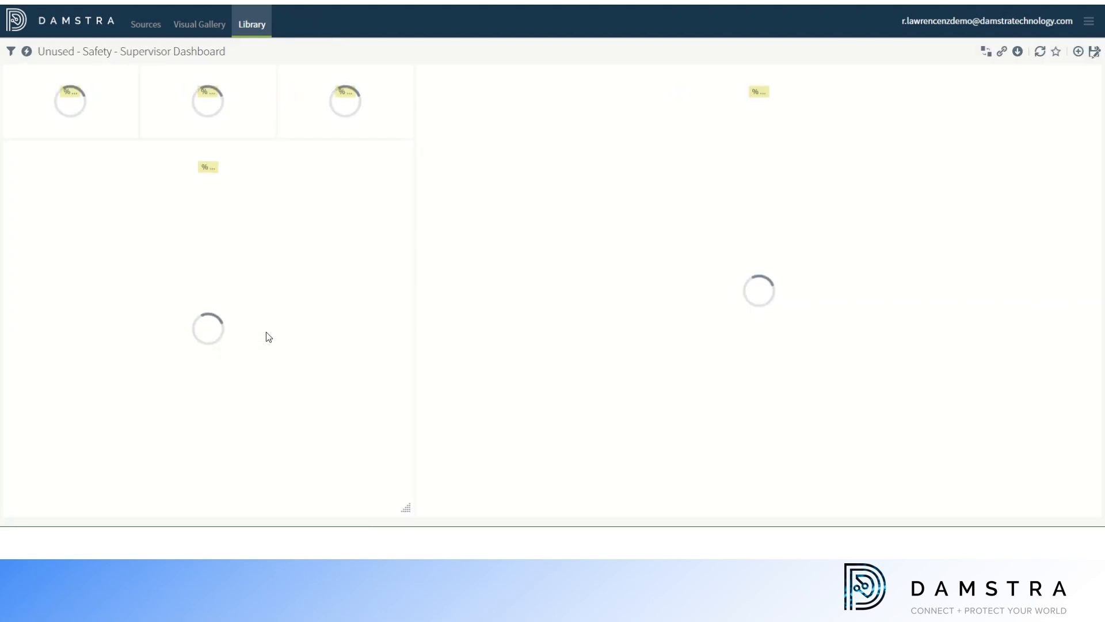
{"action": "left_click", "coordinate": [255, 26]}
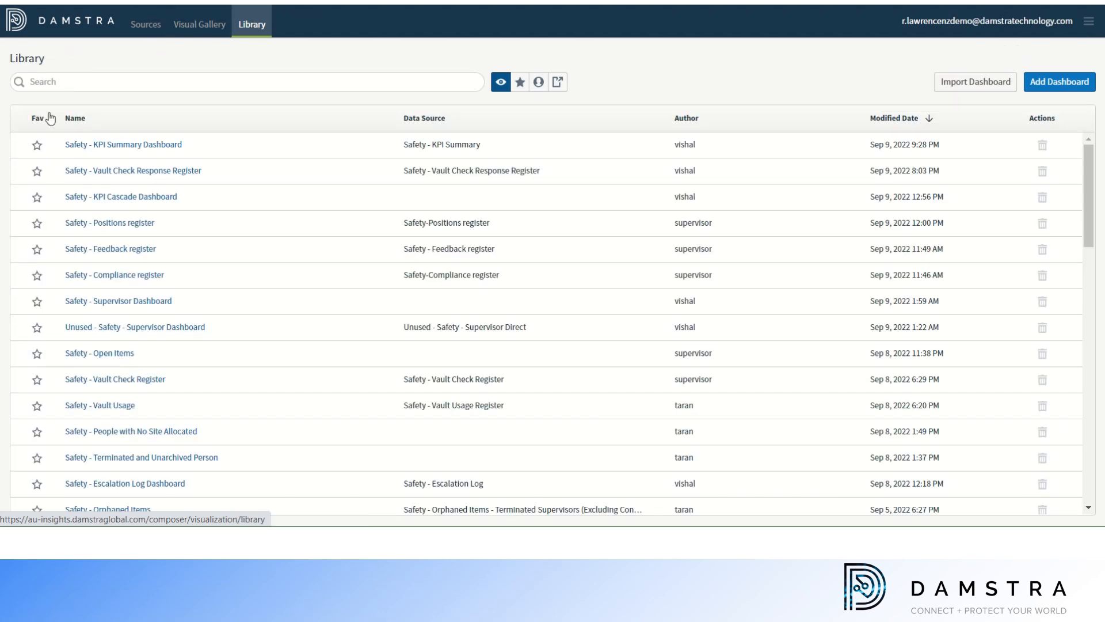
{"action": "left_click", "coordinate": [37, 148]}
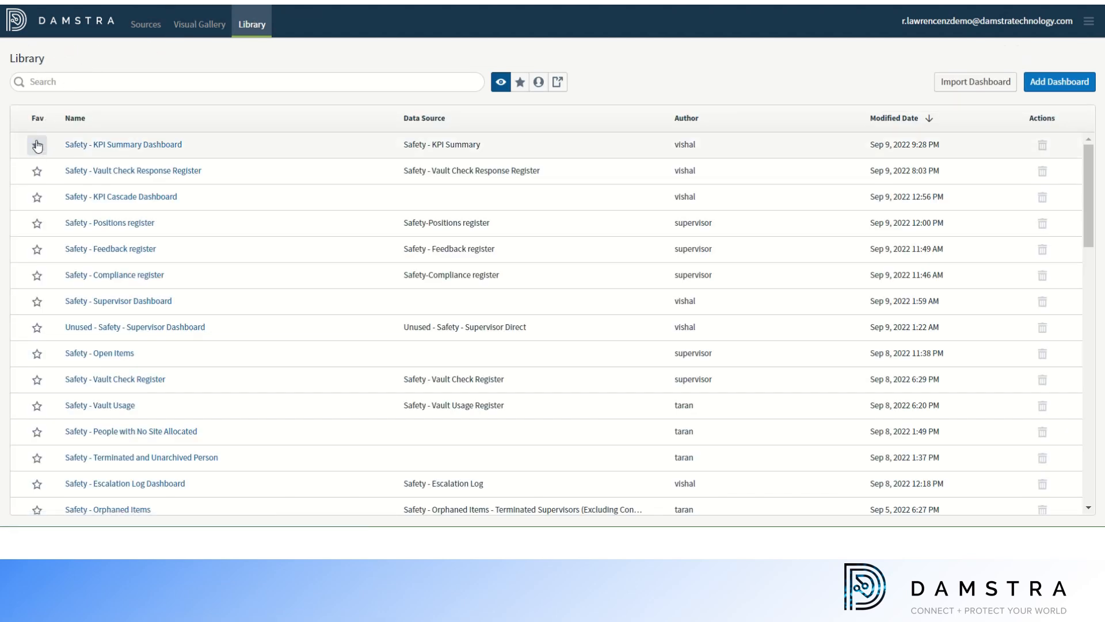
Search the library for "even" and view the matches filtered by favourites, own dashboards and shared dashboards
{"action": "left_click", "coordinate": [82, 80]}
{"action": "type", "text": "even"}
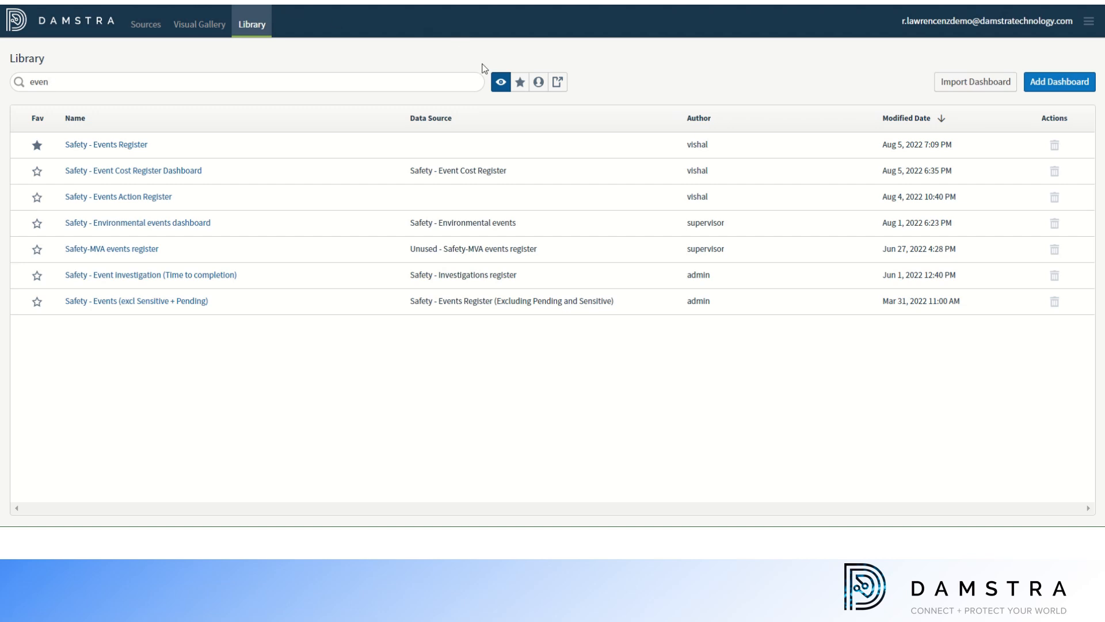
{"action": "left_click", "coordinate": [521, 82]}
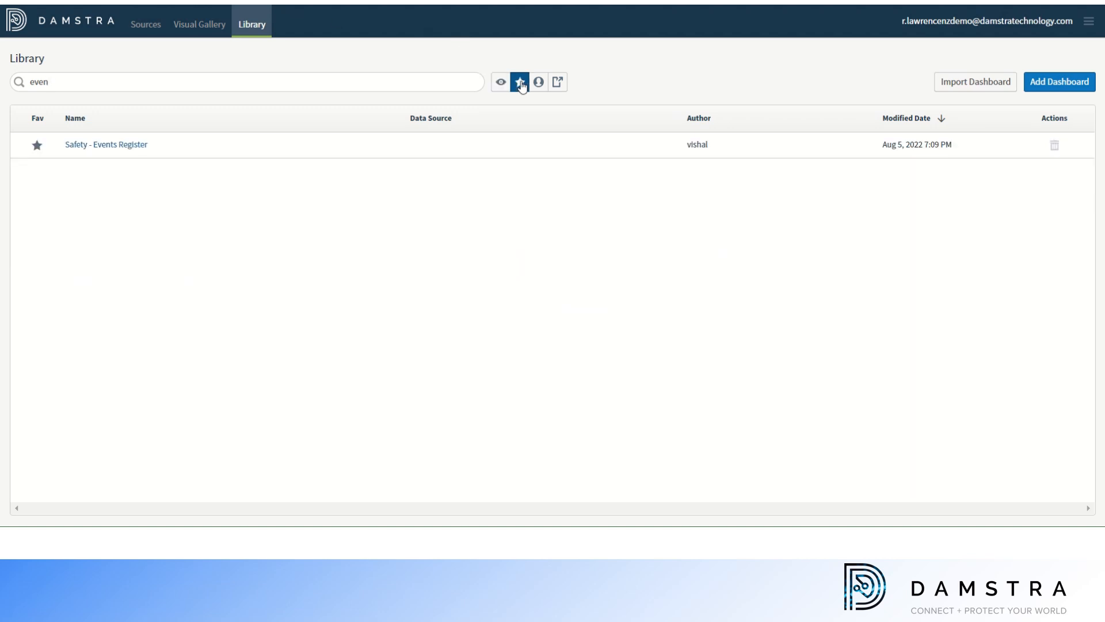
{"action": "left_click", "coordinate": [540, 84]}
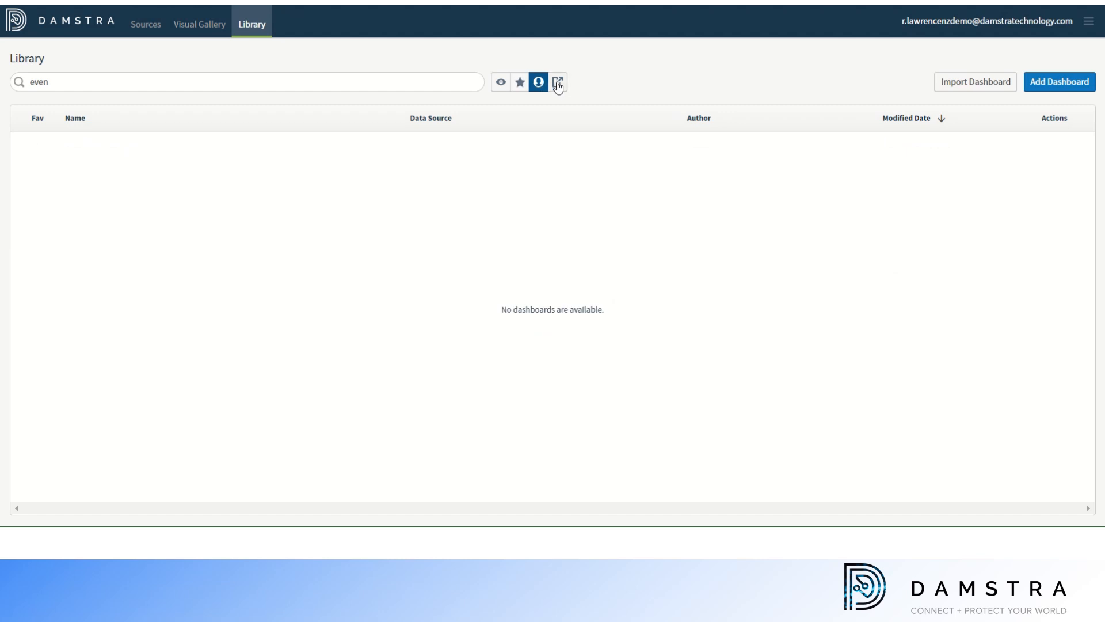
{"action": "left_click", "coordinate": [558, 84]}
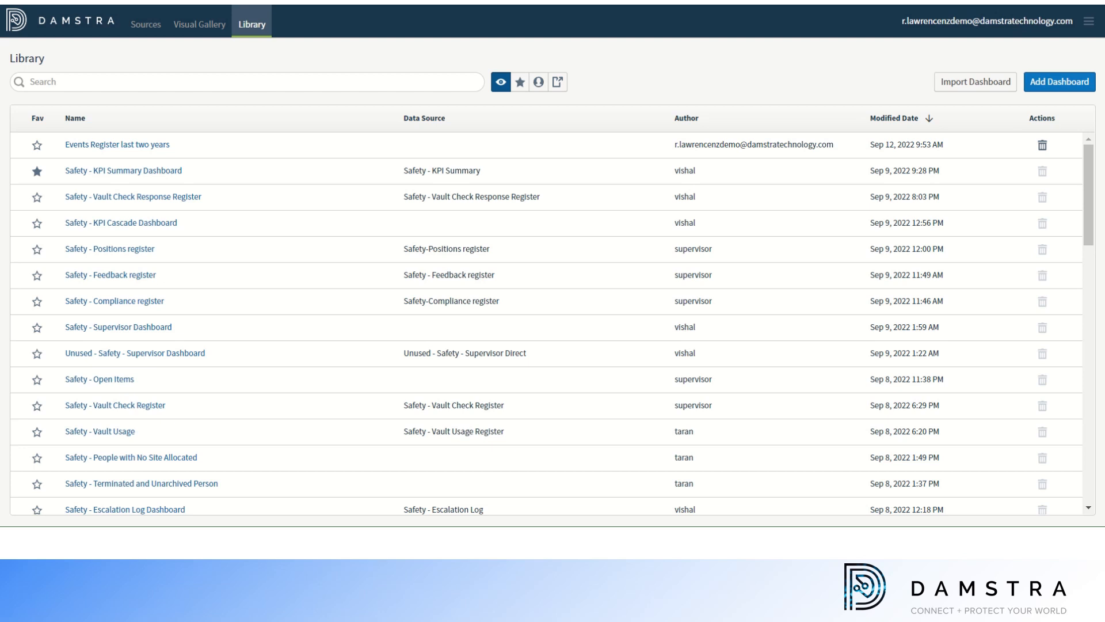
Sort the library by name, data source and author in turn, finishing with modified date, newest first
{"action": "left_click", "coordinate": [102, 120]}
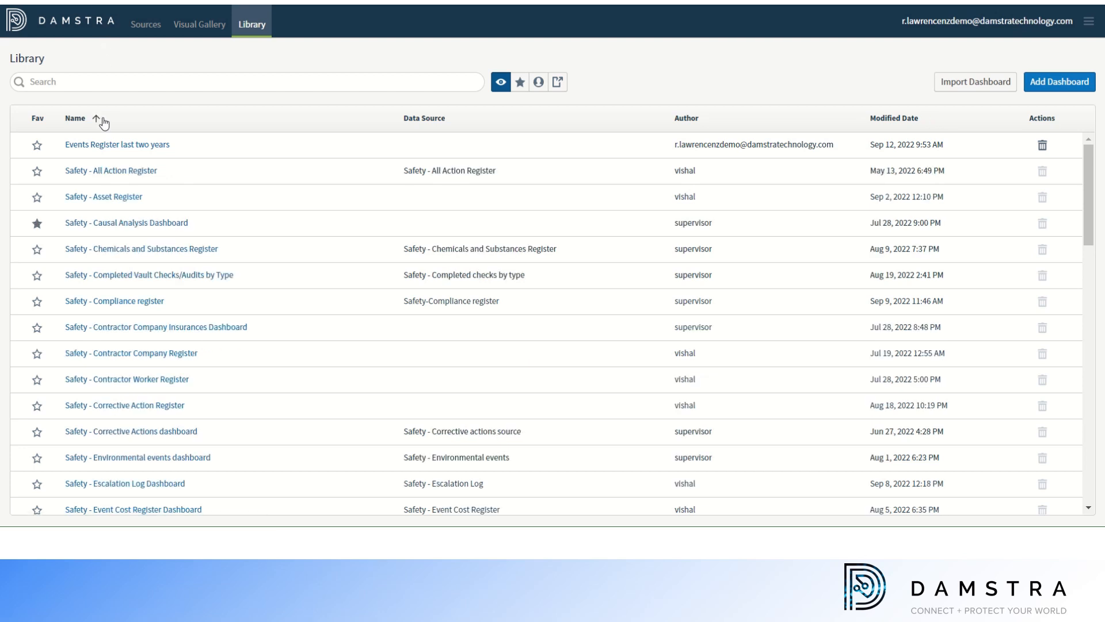
{"action": "left_click", "coordinate": [434, 119]}
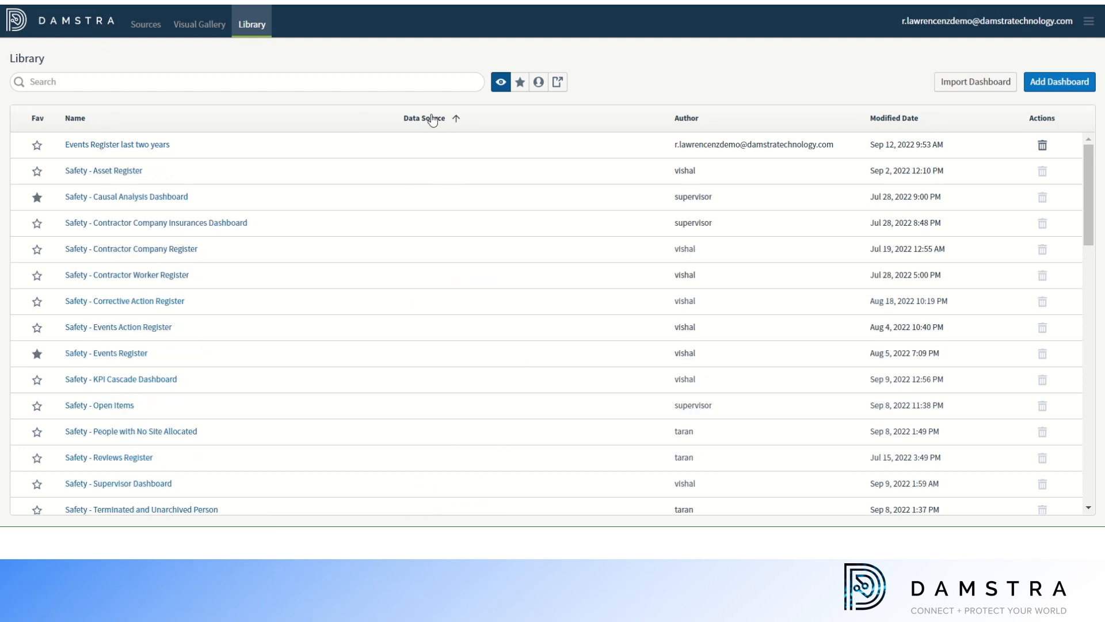
{"action": "left_click", "coordinate": [686, 119]}
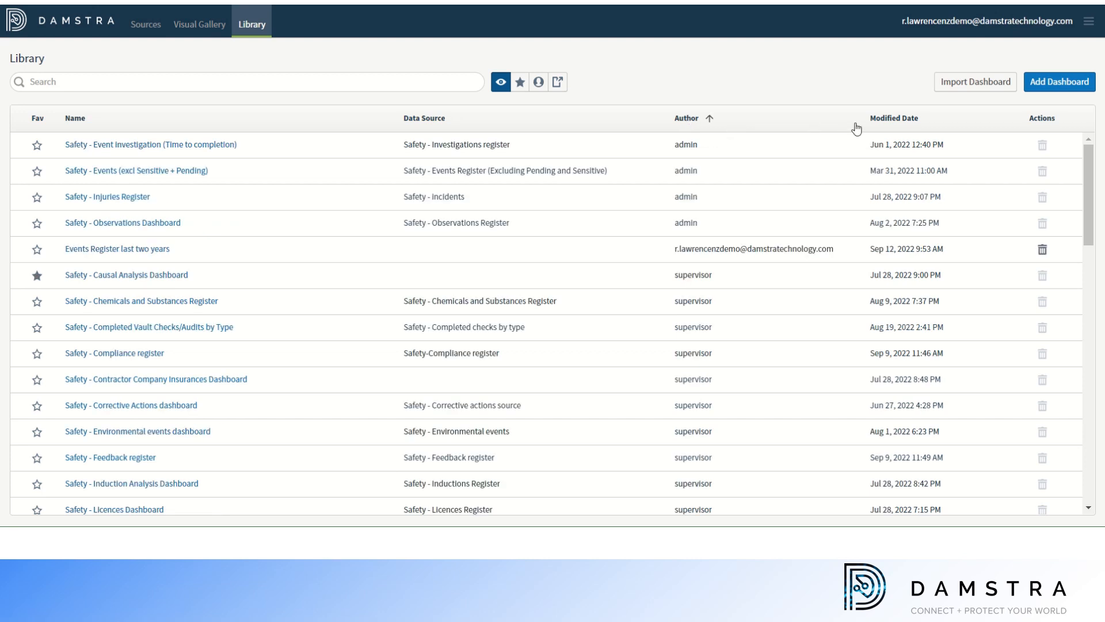
{"action": "left_click", "coordinate": [885, 119]}
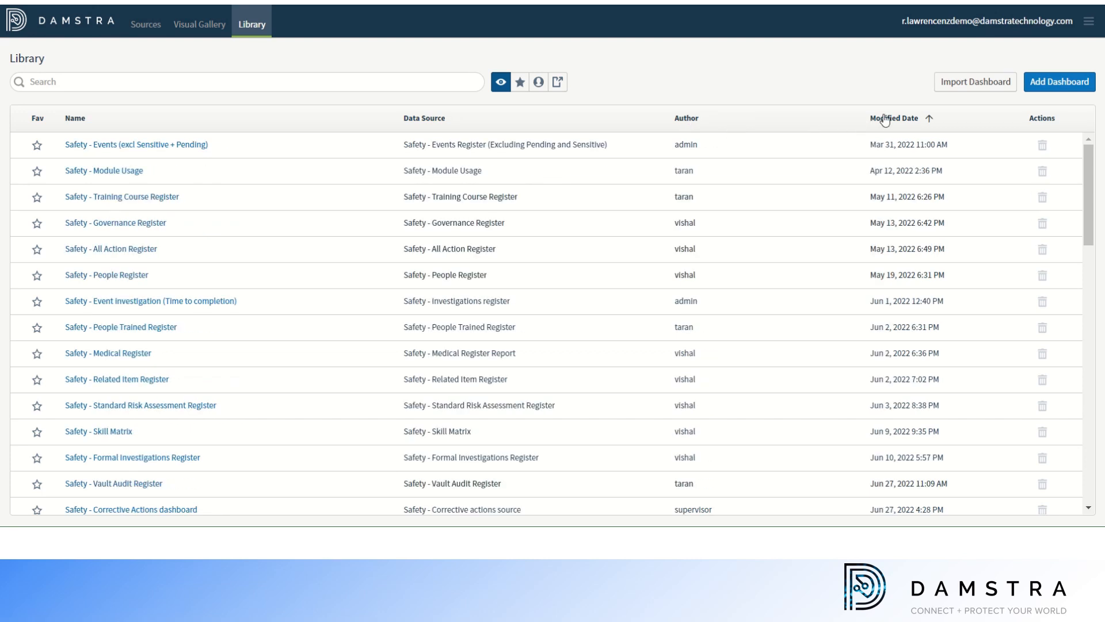
{"action": "left_click", "coordinate": [929, 118]}
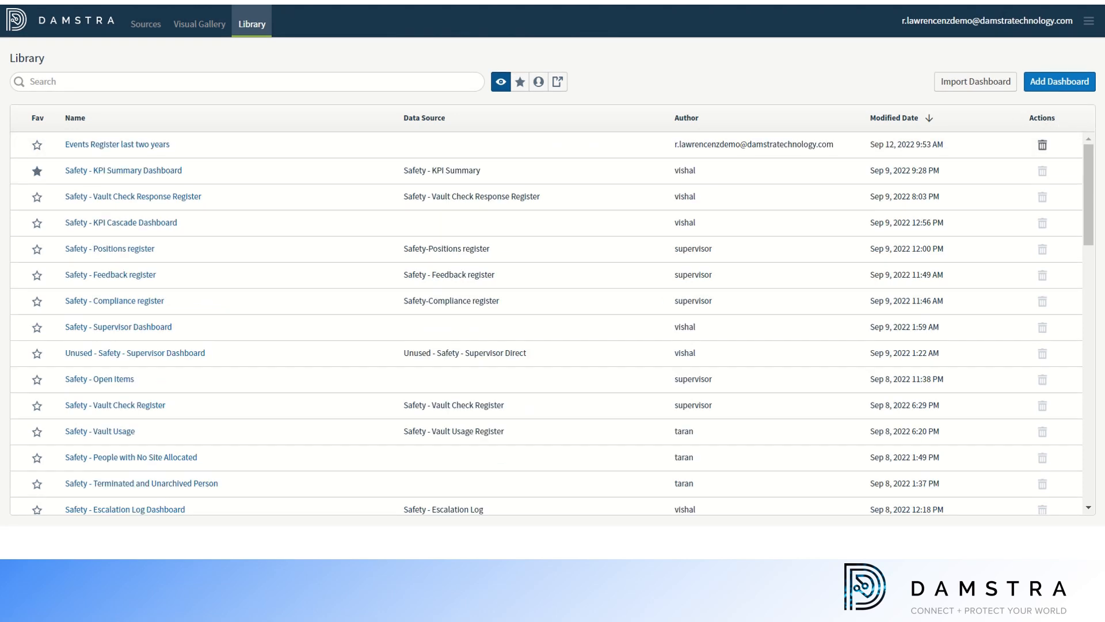
Open the Visual Gallery and look over its search categories and the source list for a new visual without adding one
{"action": "left_click", "coordinate": [148, 25]}
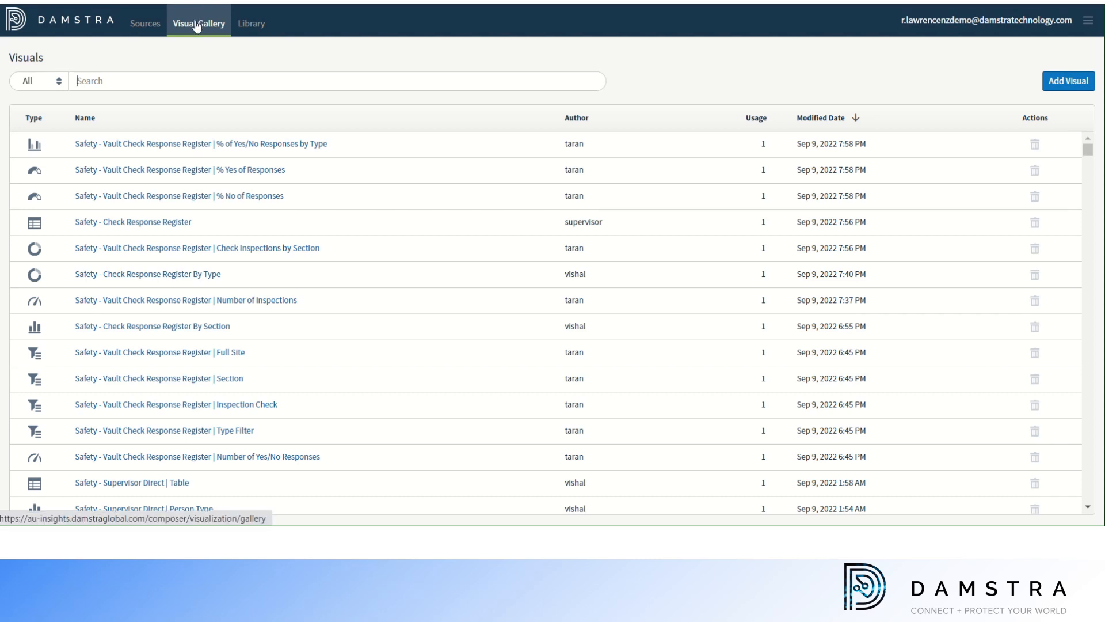
{"action": "left_click", "coordinate": [61, 88]}
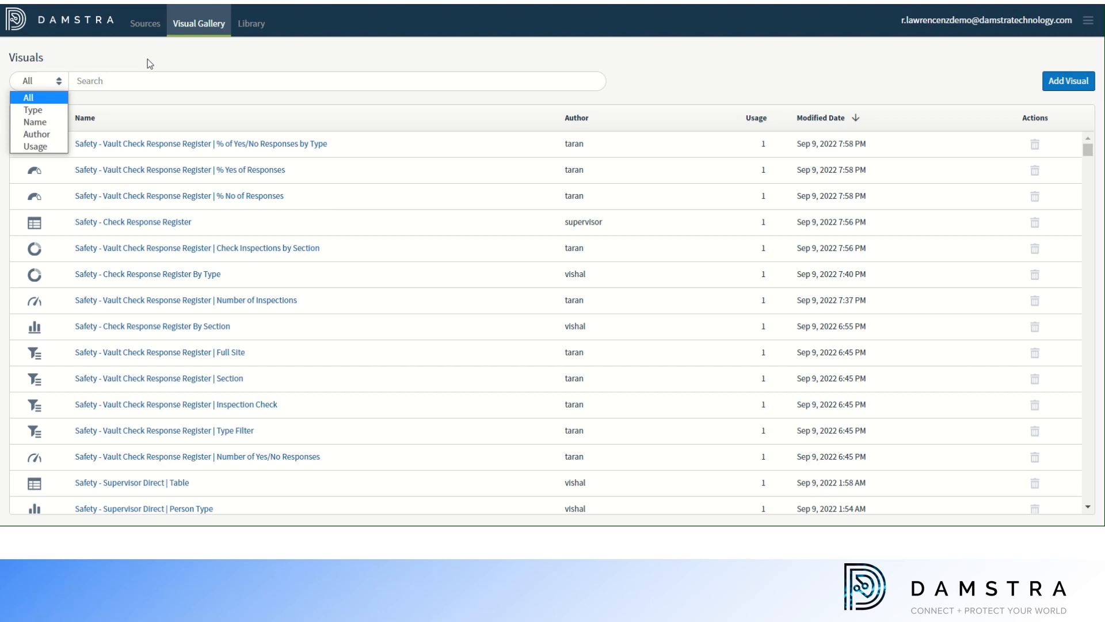
{"action": "left_click", "coordinate": [1060, 84]}
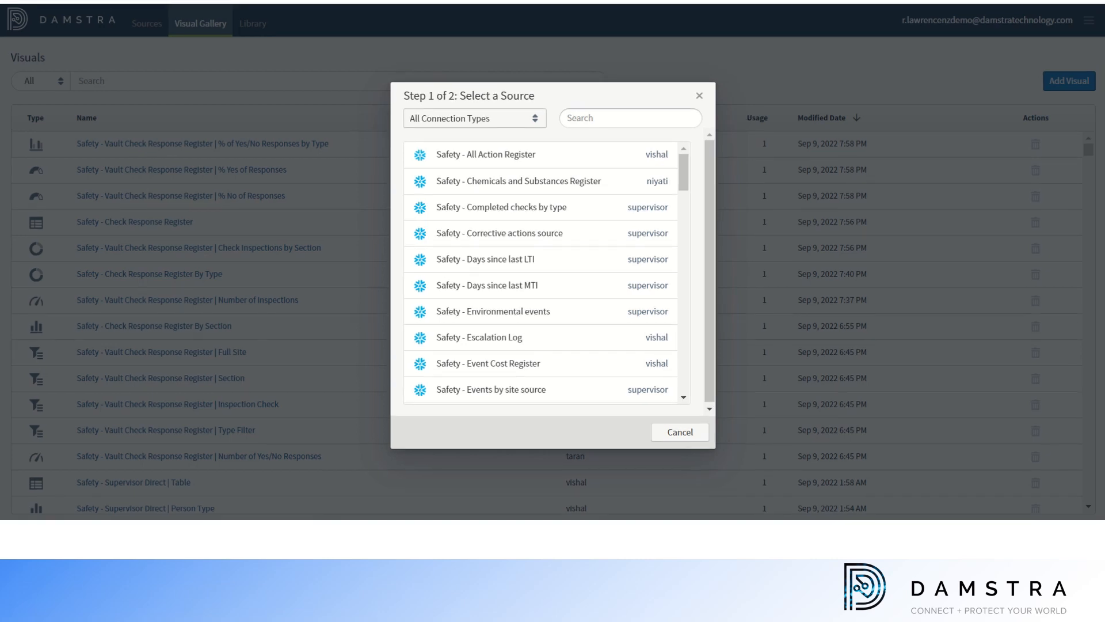
{"action": "left_click", "coordinate": [678, 435]}
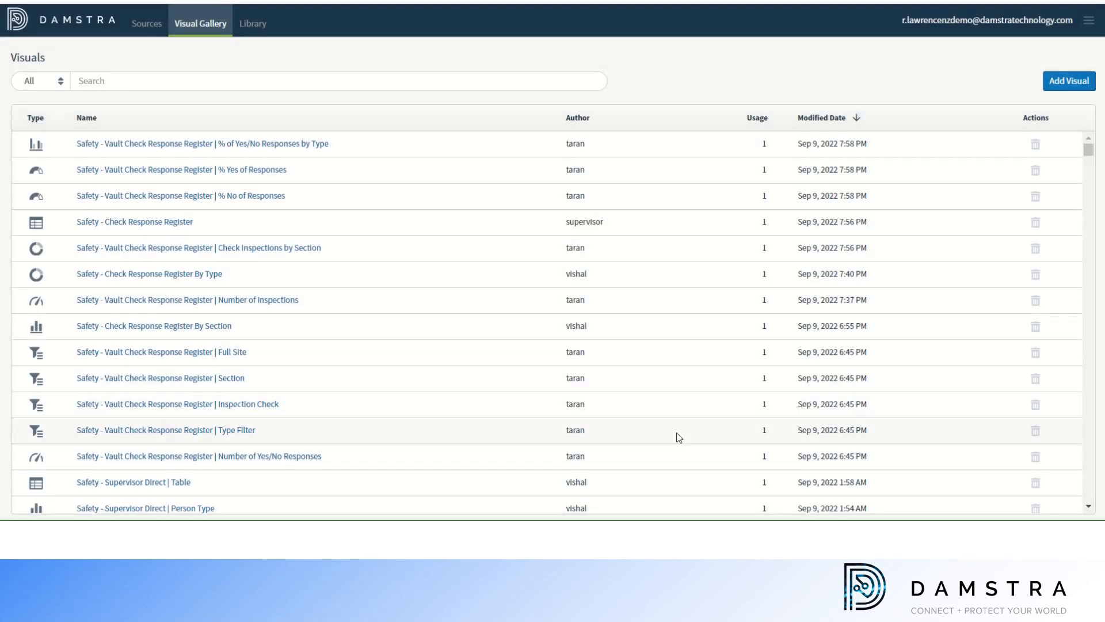
Search the gallery visuals for "even" and open the Safety - Events Register | Event Type visual
{"action": "left_click", "coordinate": [91, 80]}
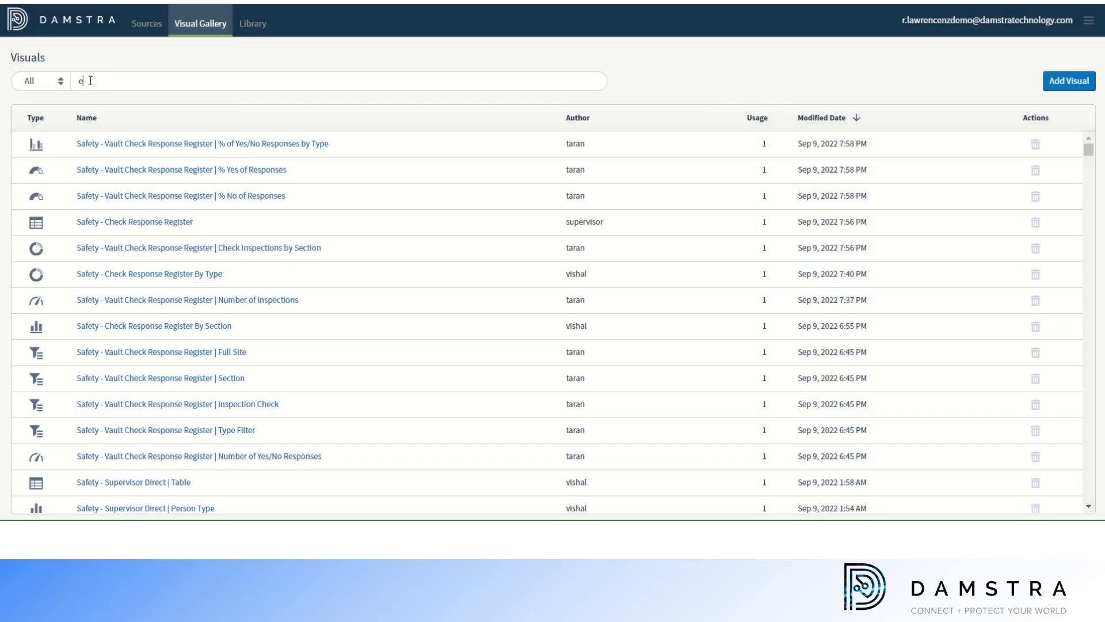
{"action": "type", "text": "eve"}
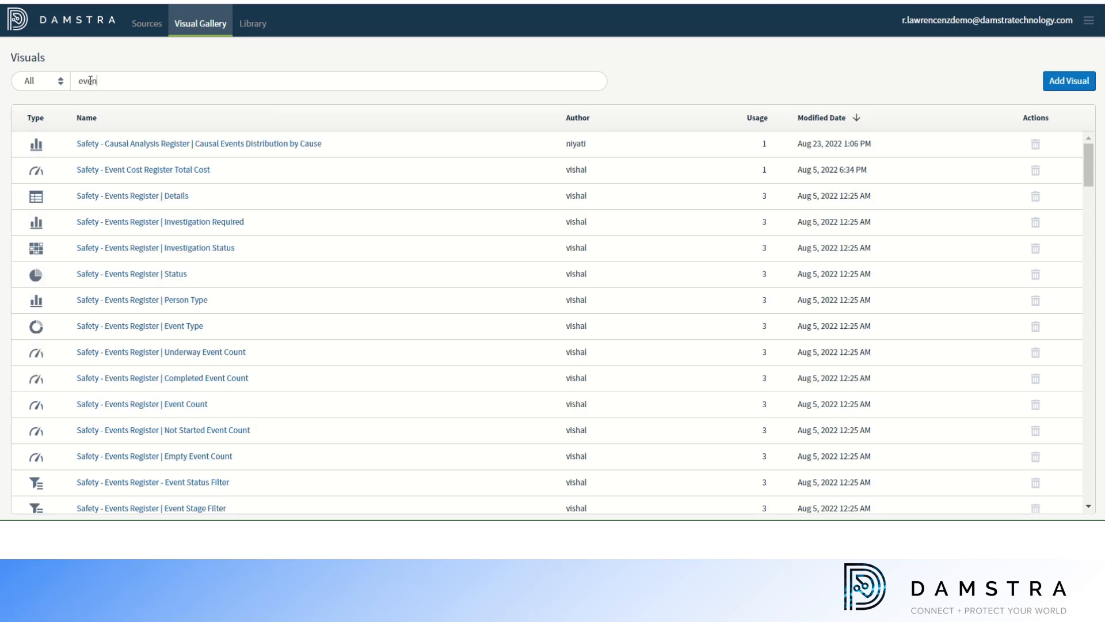
{"action": "type", "text": "n"}
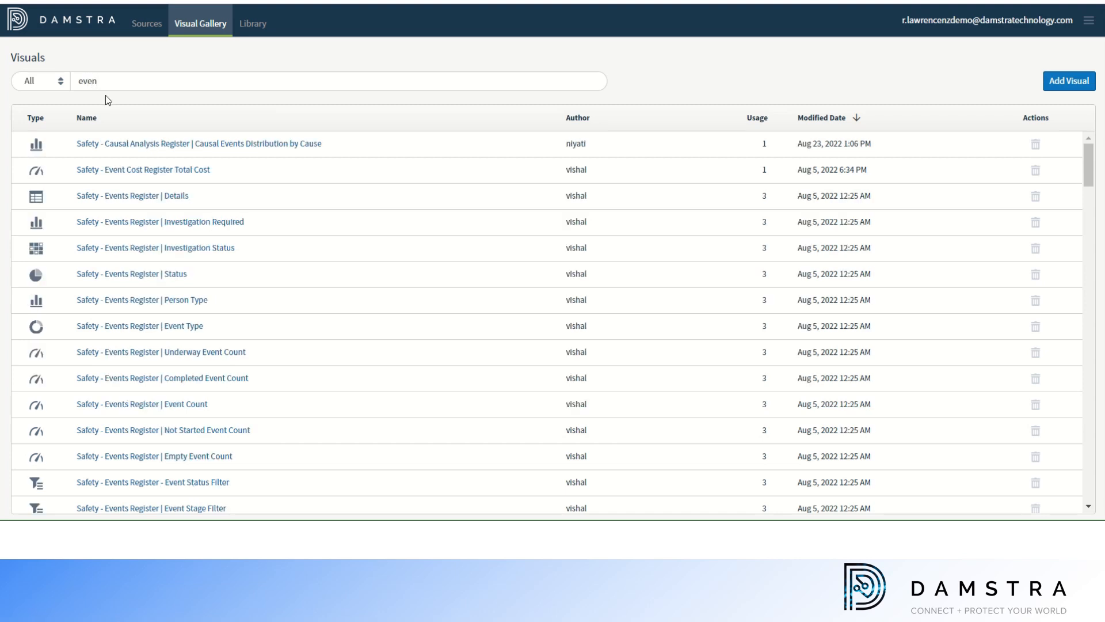
{"action": "left_click", "coordinate": [134, 327]}
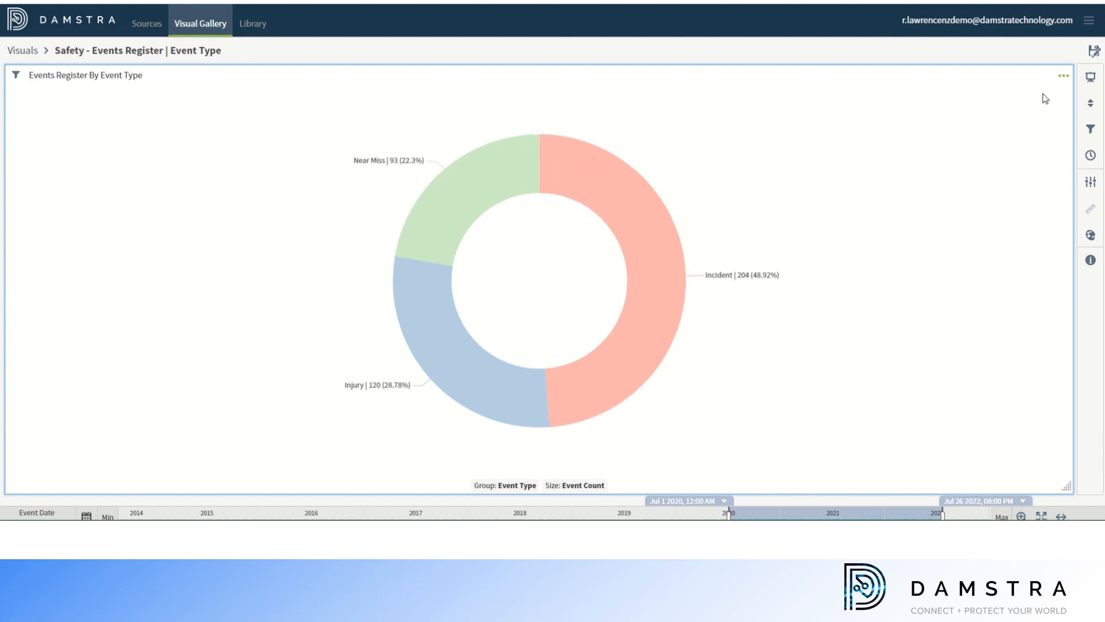
Examine the visual's style, sort and limit, aggregation and row filter options without changing them
{"action": "left_click", "coordinate": [1088, 79]}
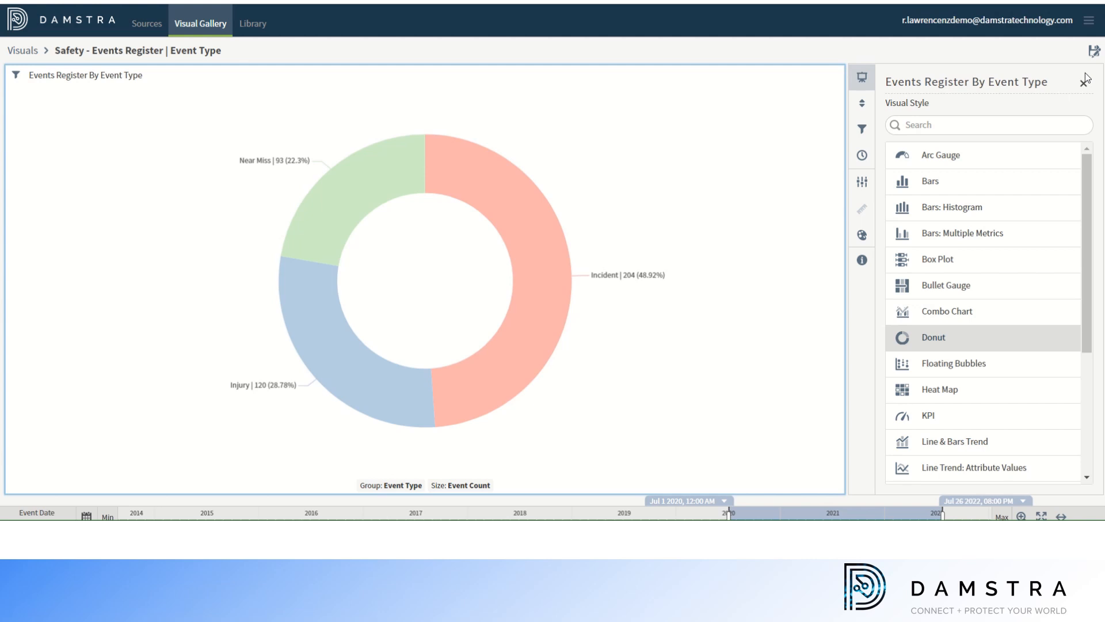
{"action": "left_click", "coordinate": [861, 105]}
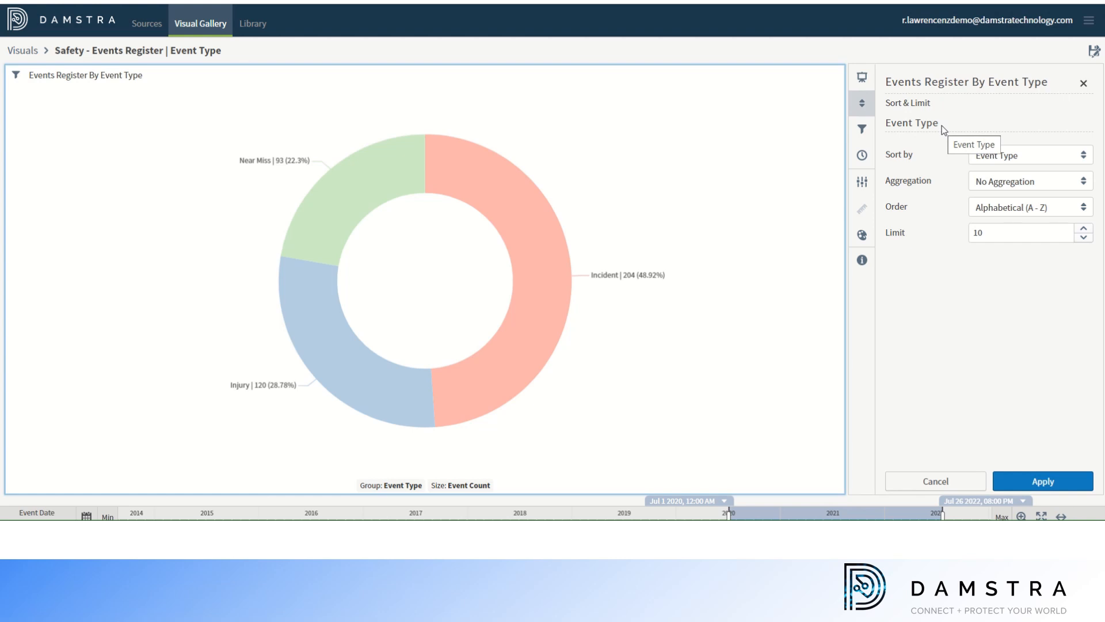
{"action": "left_click", "coordinate": [1021, 183]}
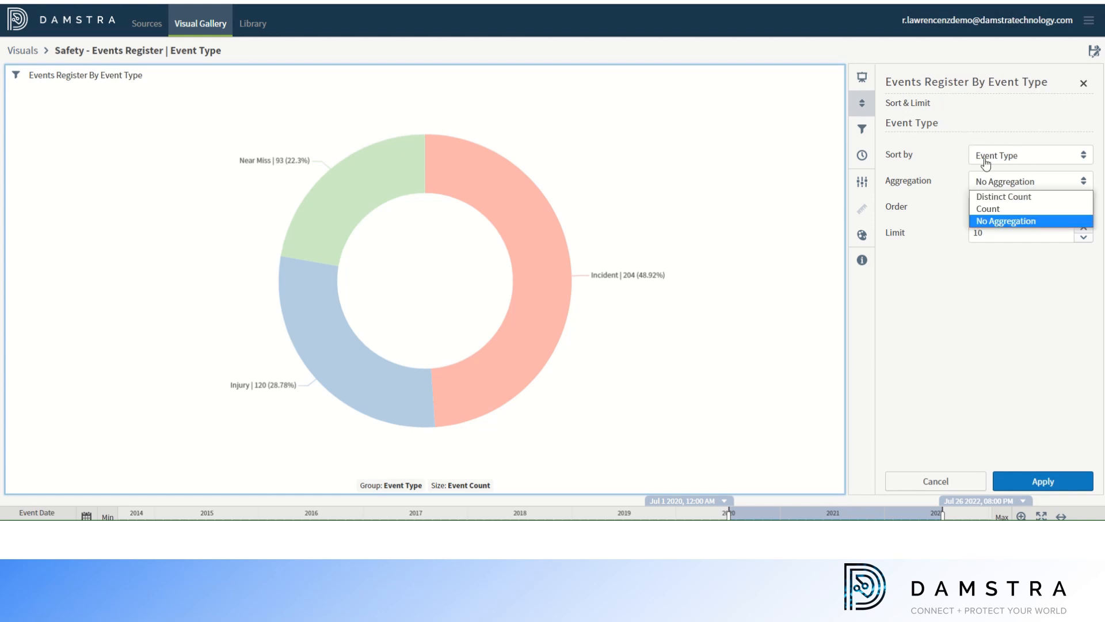
{"action": "left_click", "coordinate": [861, 131]}
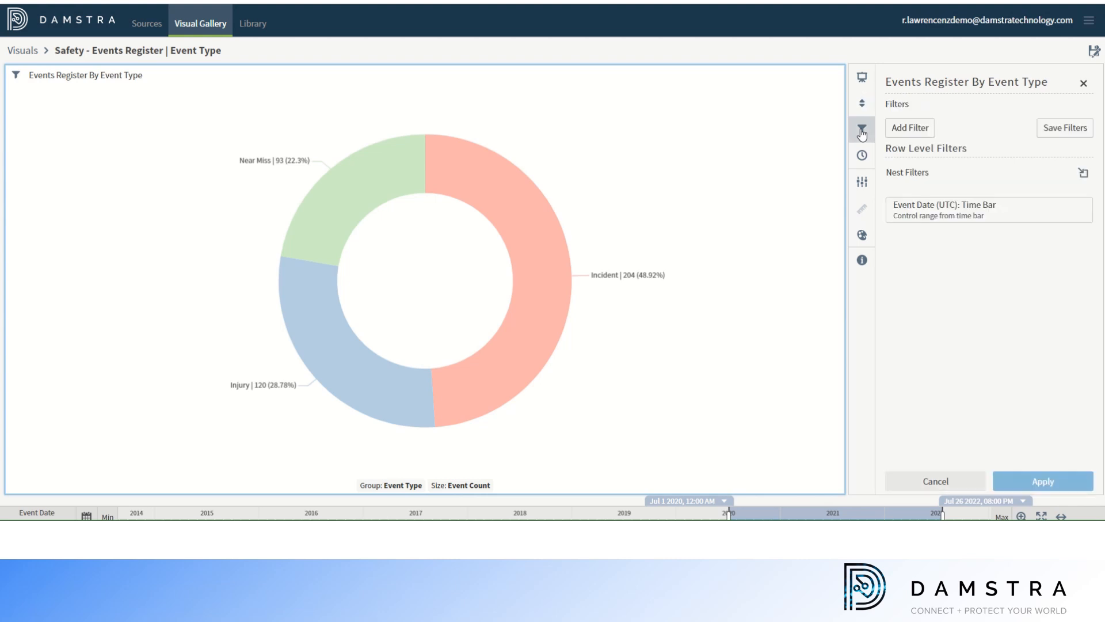
{"action": "left_click", "coordinate": [911, 129]}
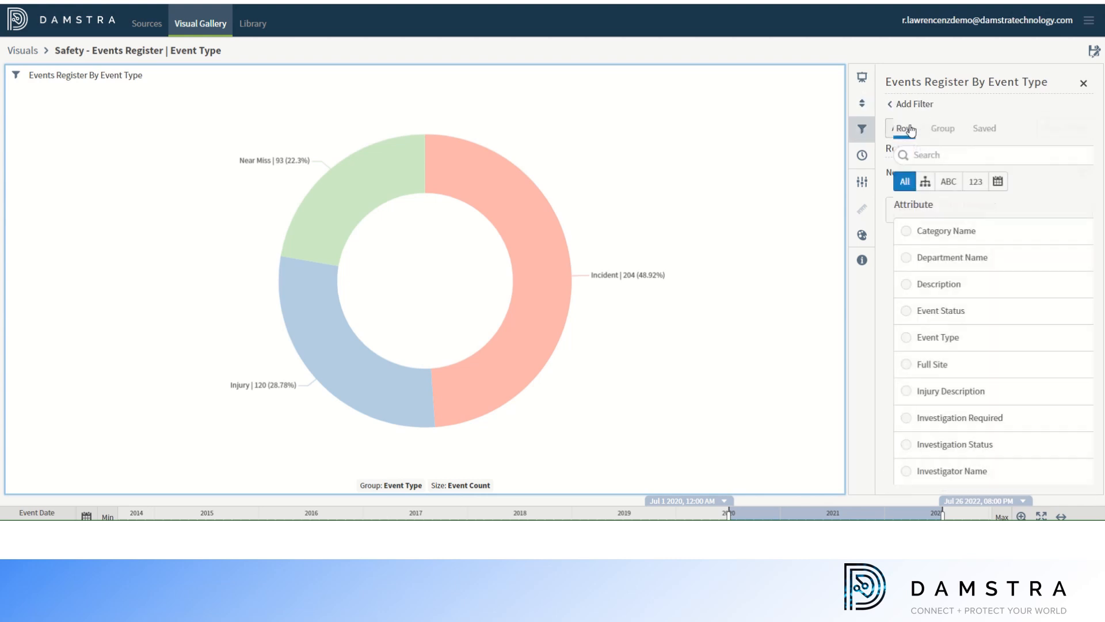
Set the end of the visual's Event Date time bar to Sep 12 2022, 11:59 PM
{"action": "left_click", "coordinate": [862, 155]}
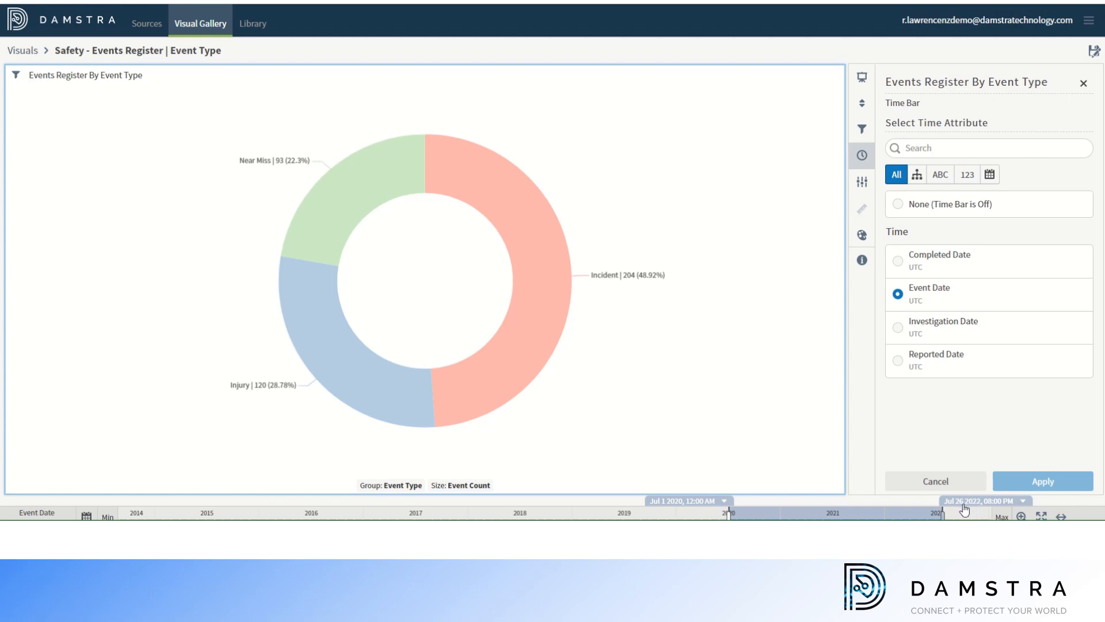
{"action": "left_click_drag", "start_coordinate": [942, 513], "coordinate": [945, 513]}
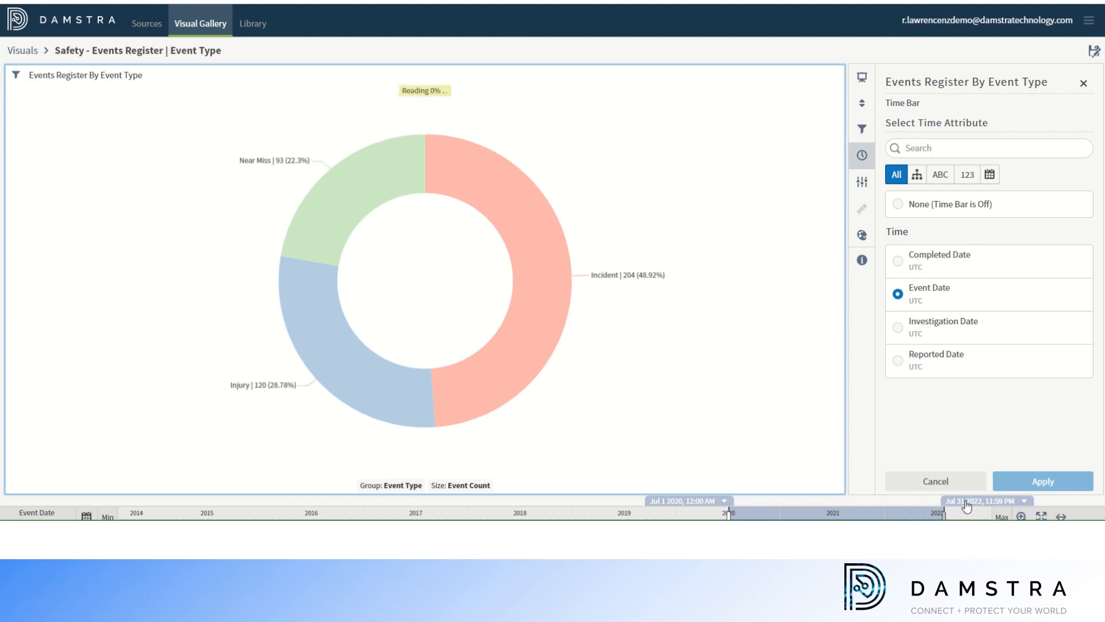
{"action": "left_click", "coordinate": [967, 502]}
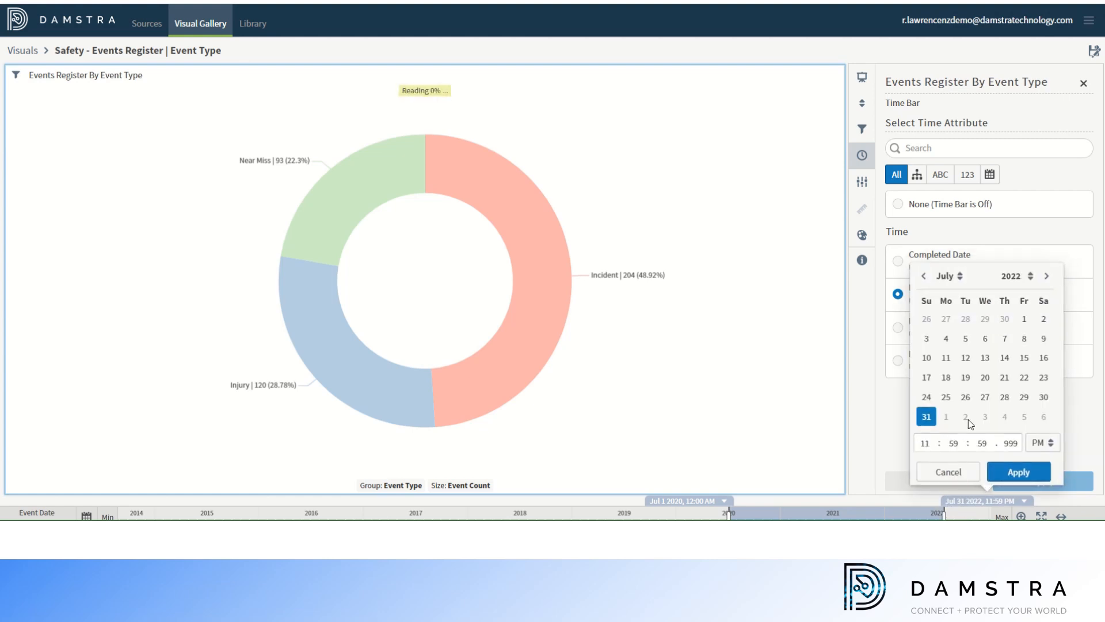
{"action": "left_click", "coordinate": [960, 276]}
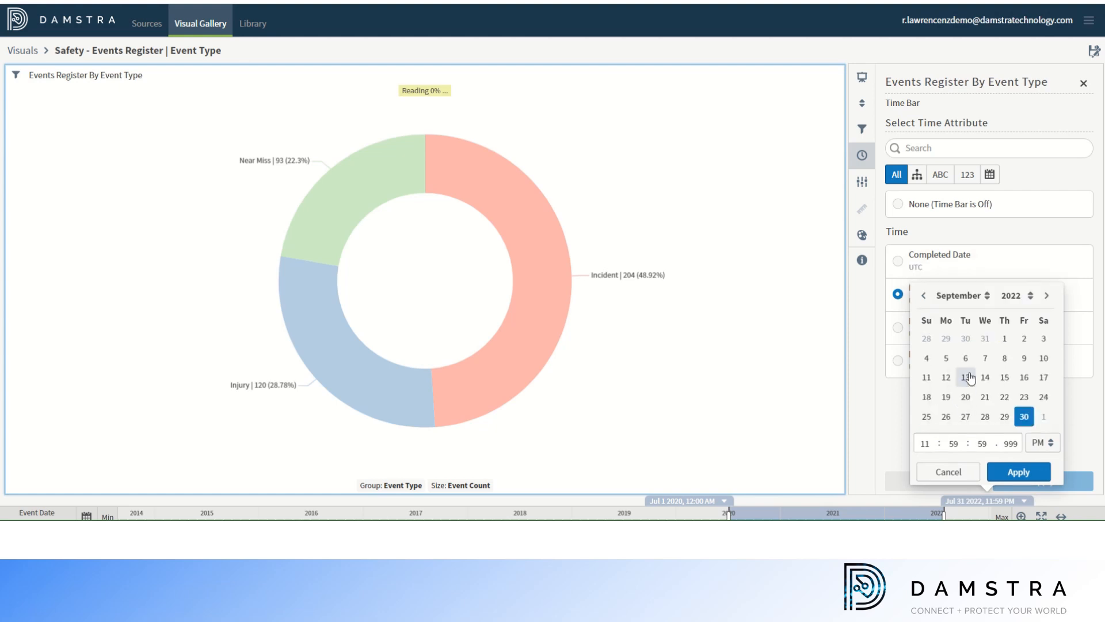
{"action": "left_click", "coordinate": [946, 379]}
{"action": "left_click", "coordinate": [1018, 469]}
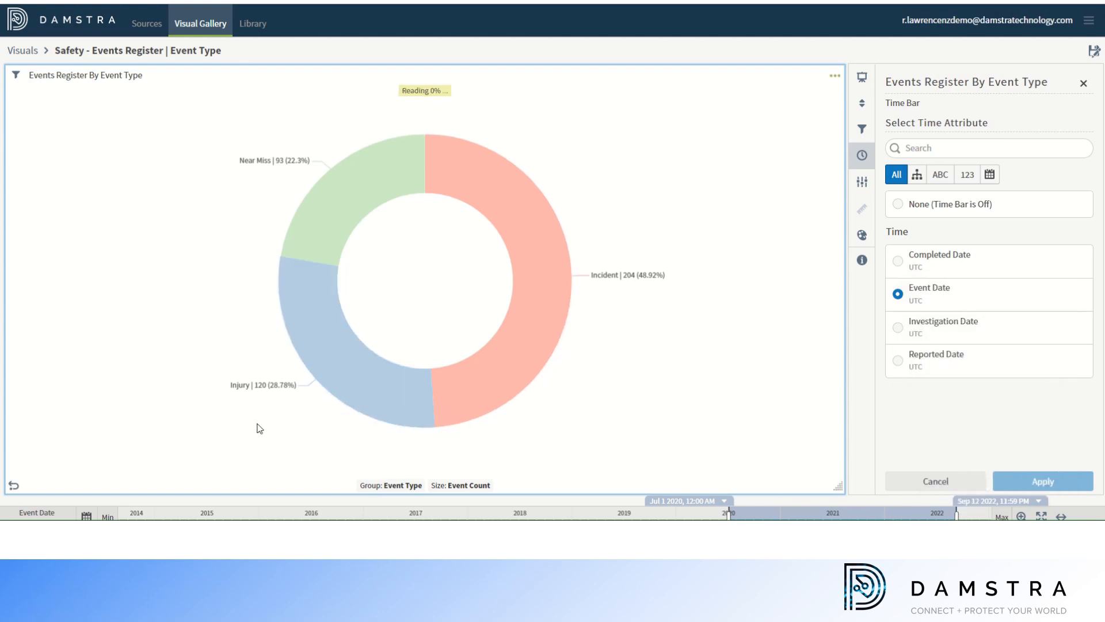
Set the start of the Event Date time range to a dynamic time of Now minus 2 years
{"action": "left_click", "coordinate": [86, 515]}
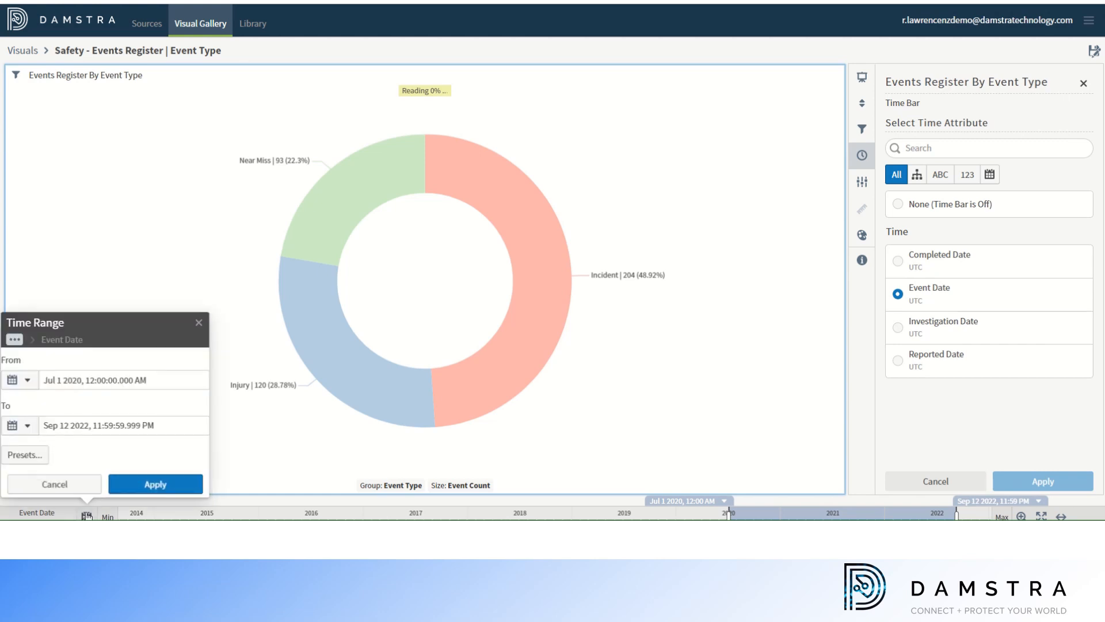
{"action": "left_click", "coordinate": [81, 380]}
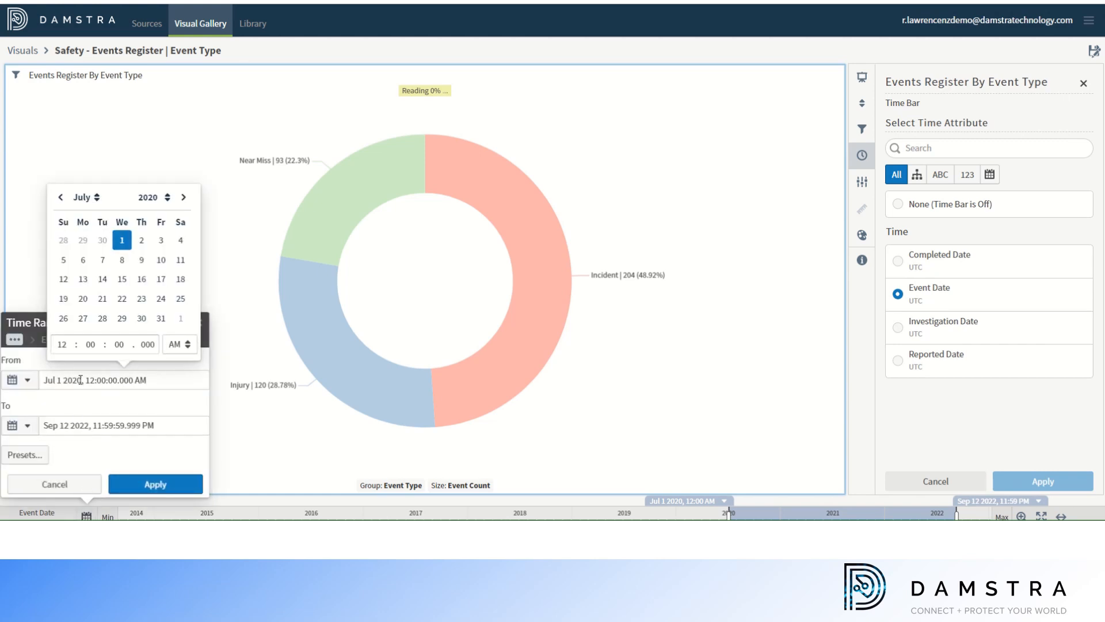
{"action": "left_click", "coordinate": [27, 381]}
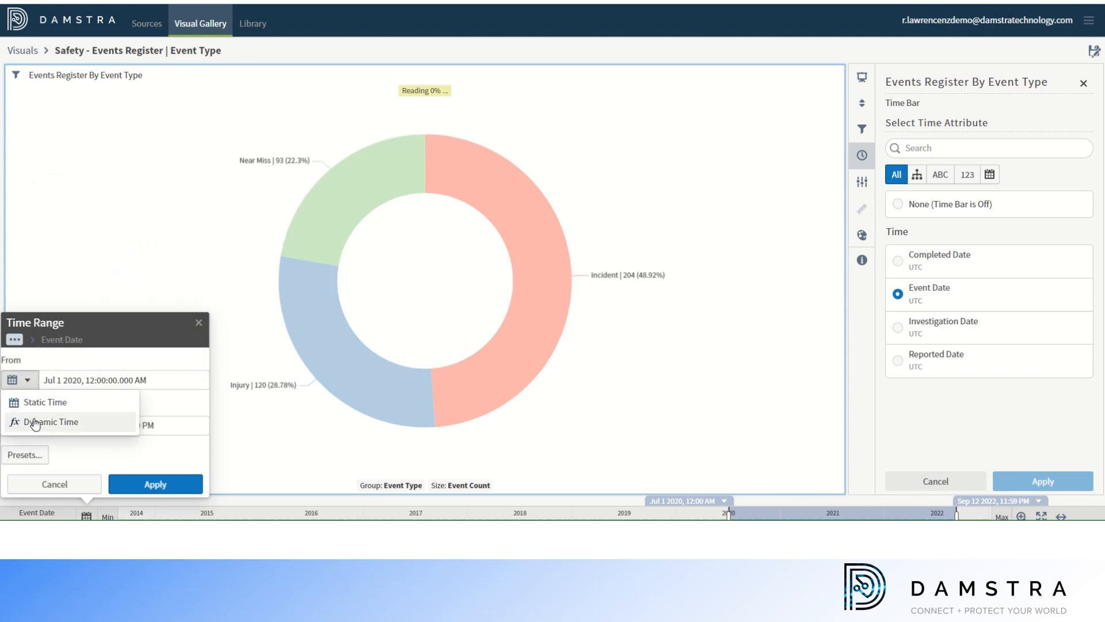
{"action": "left_click", "coordinate": [35, 422]}
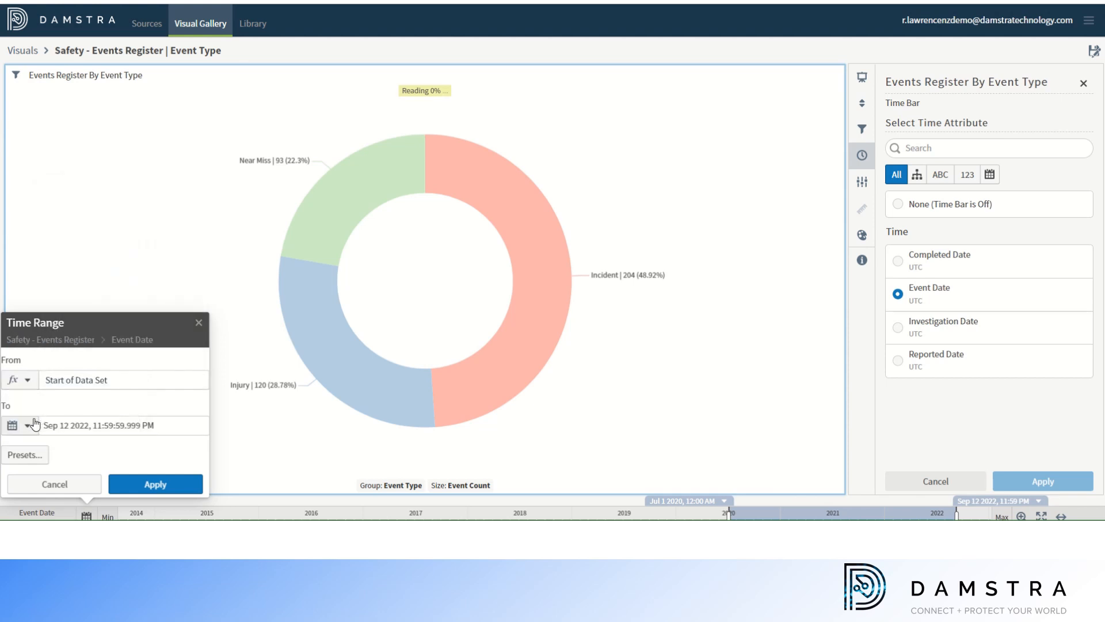
{"action": "left_click", "coordinate": [66, 383]}
{"action": "left_click", "coordinate": [66, 434]}
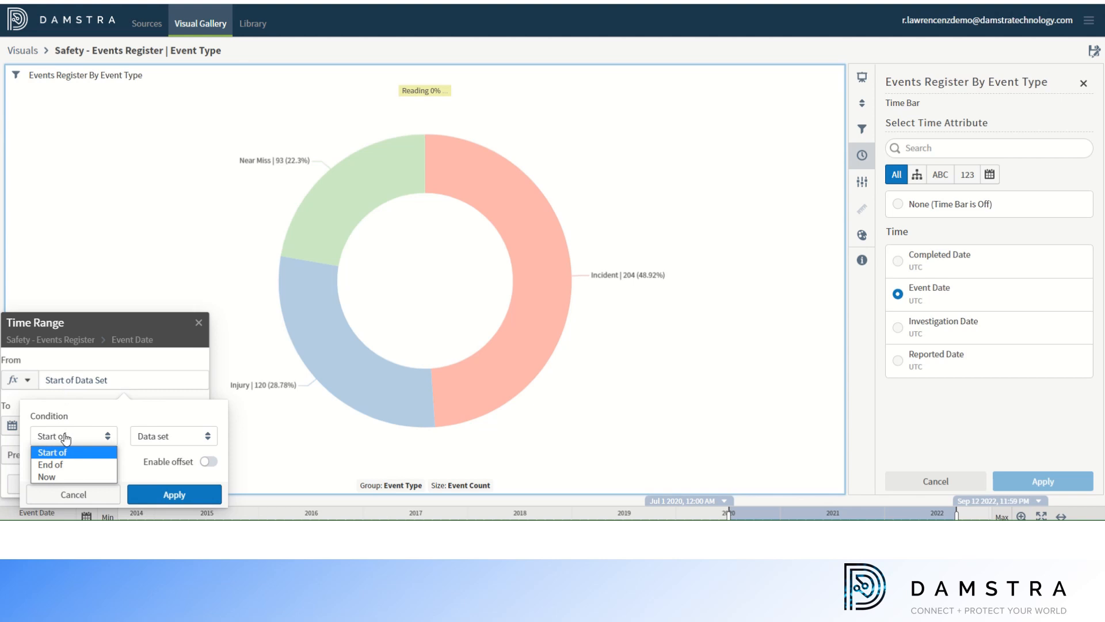
{"action": "left_click", "coordinate": [64, 476]}
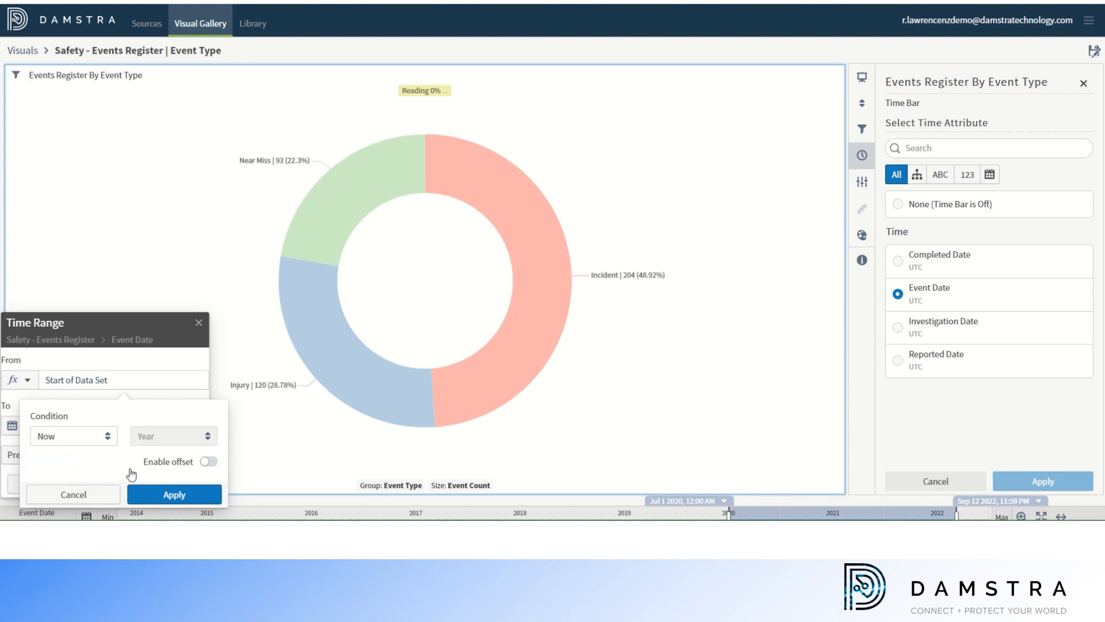
{"action": "left_click", "coordinate": [208, 461]}
{"action": "left_click", "coordinate": [124, 313]}
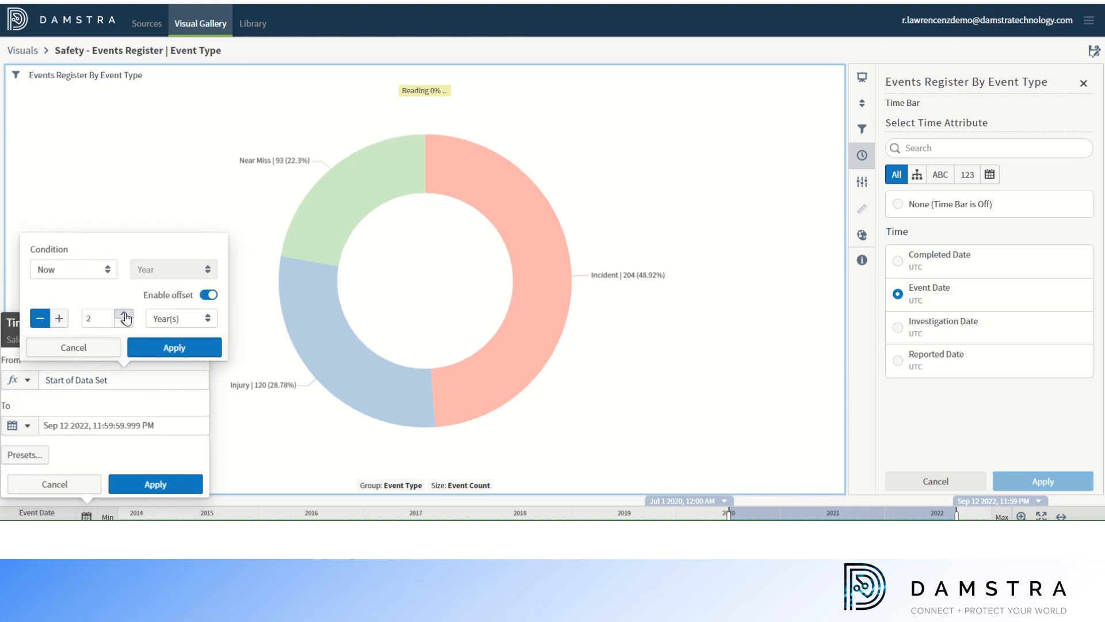
{"action": "left_click", "coordinate": [124, 314]}
{"action": "left_click", "coordinate": [176, 349]}
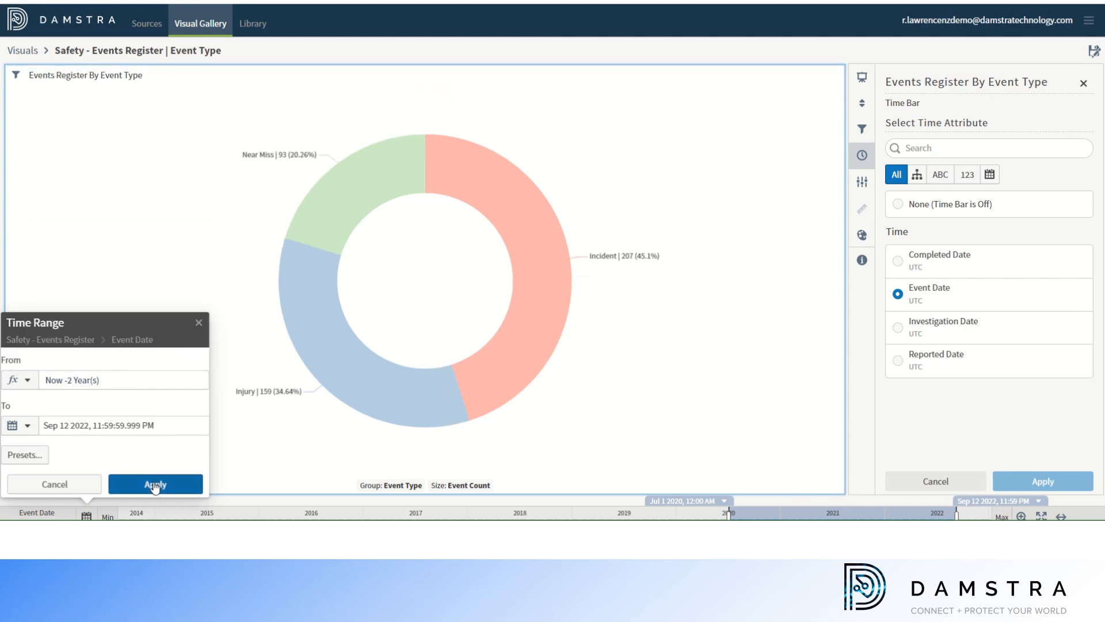
Look through the preset time ranges without choosing one, and apply the Event Date time range
{"action": "left_click", "coordinate": [30, 456]}
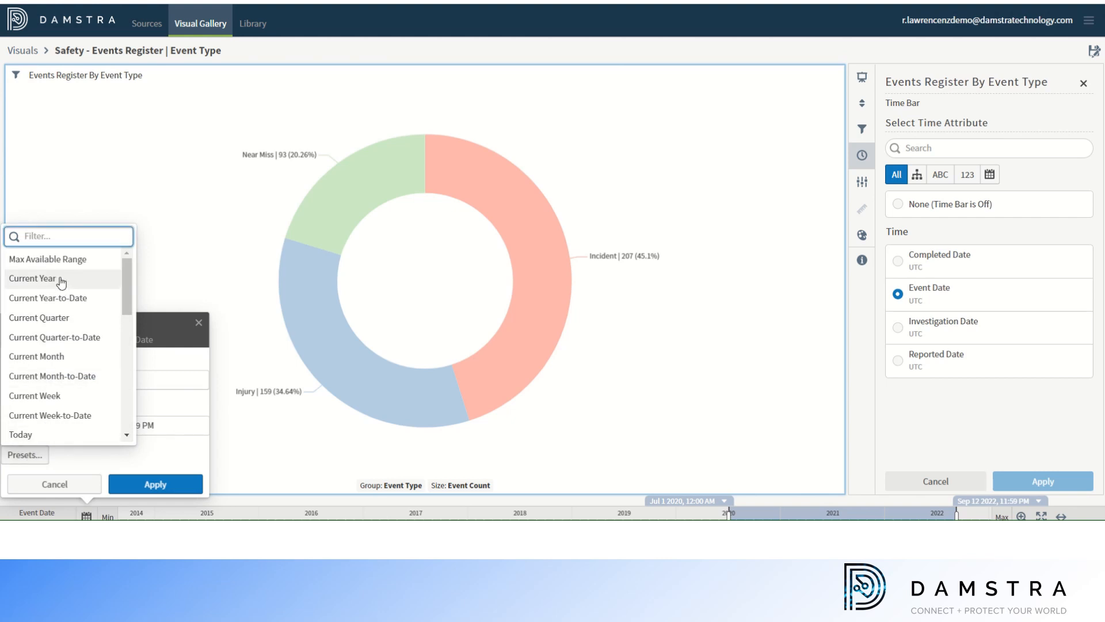
{"action": "left_click_drag", "start_coordinate": [126, 297], "coordinate": [131, 411]}
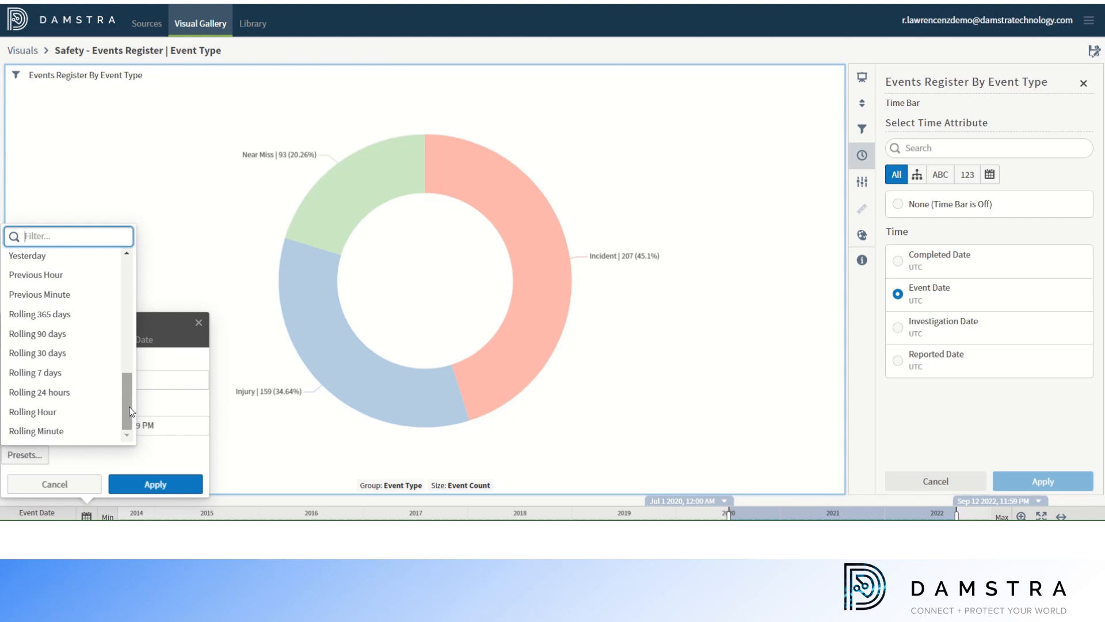
{"action": "left_click", "coordinate": [148, 487]}
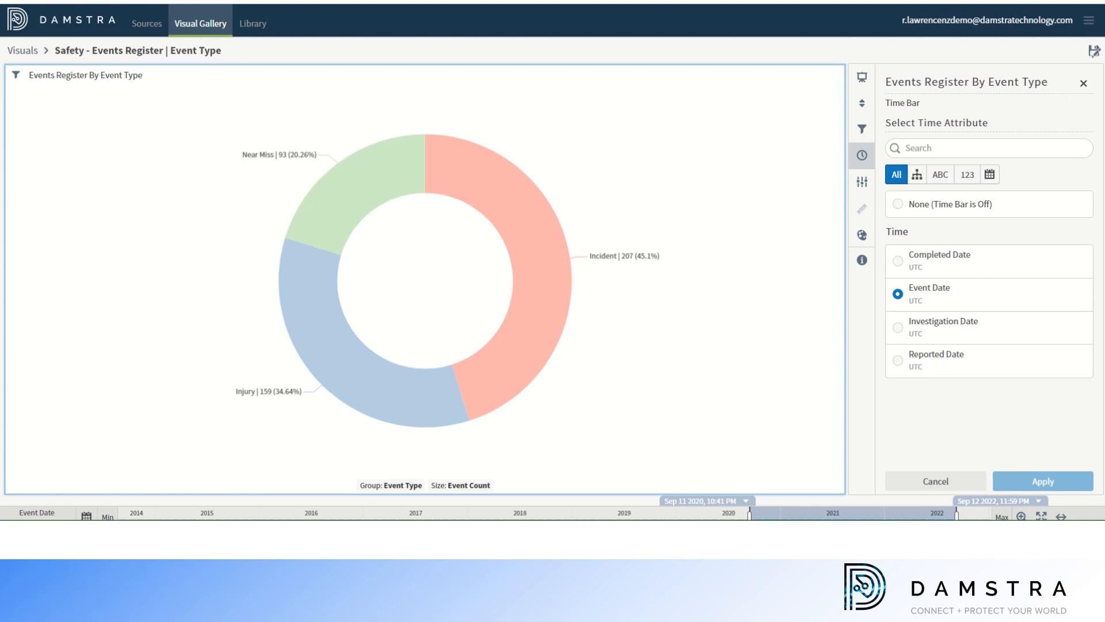
In the donut chart settings, switch the labels, absolute values and relative values off and back on one at a time
{"action": "left_click", "coordinate": [862, 182]}
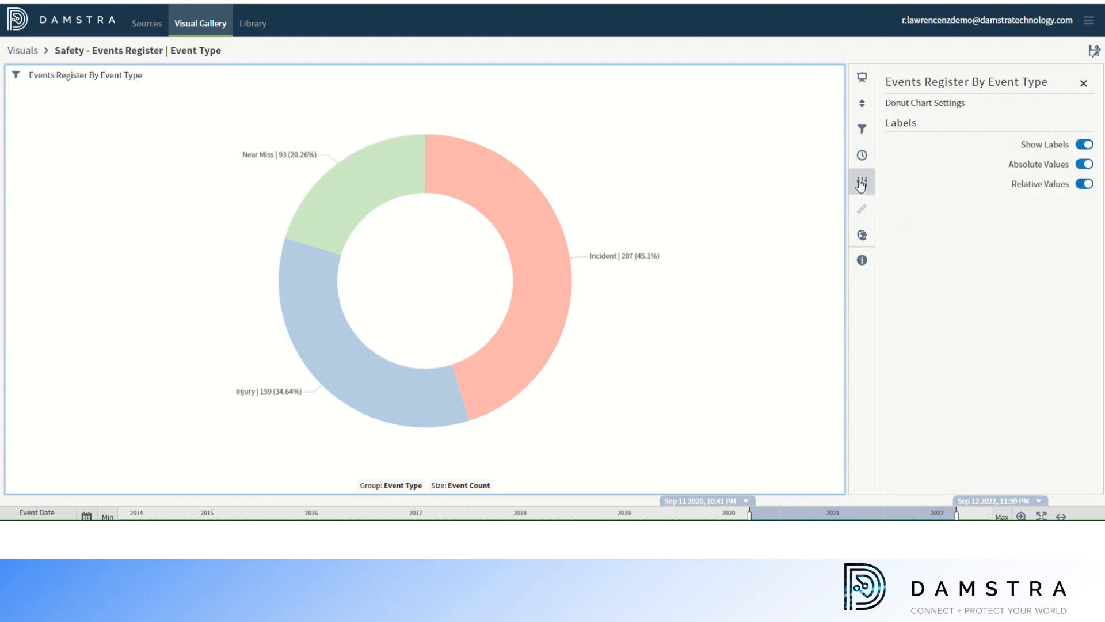
{"action": "left_click", "coordinate": [1082, 147]}
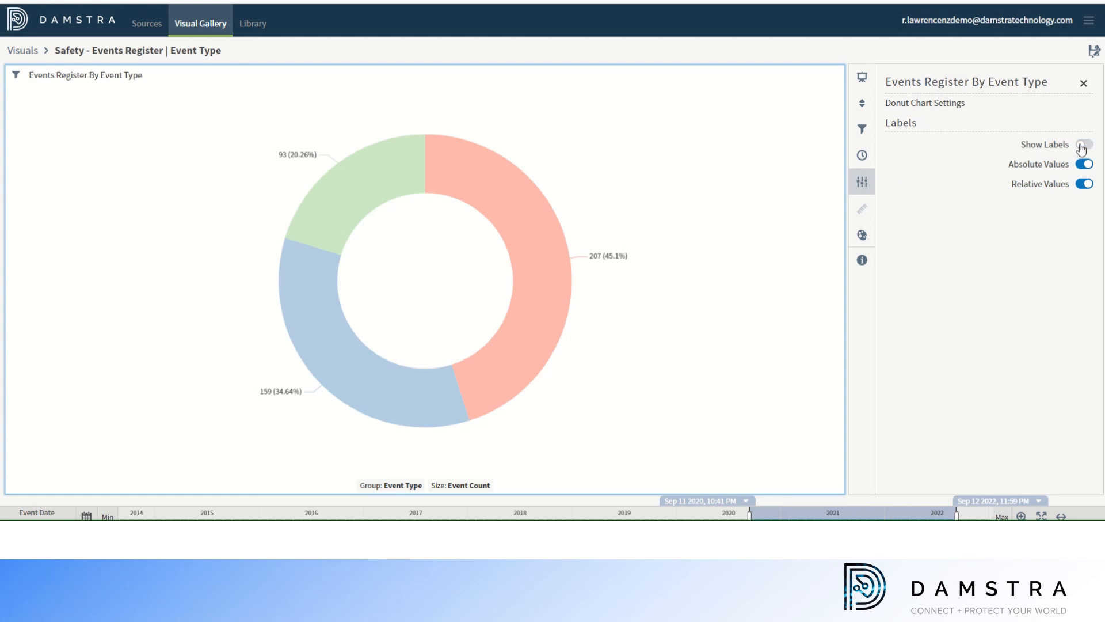
{"action": "left_click", "coordinate": [1082, 145]}
{"action": "left_click", "coordinate": [1082, 165]}
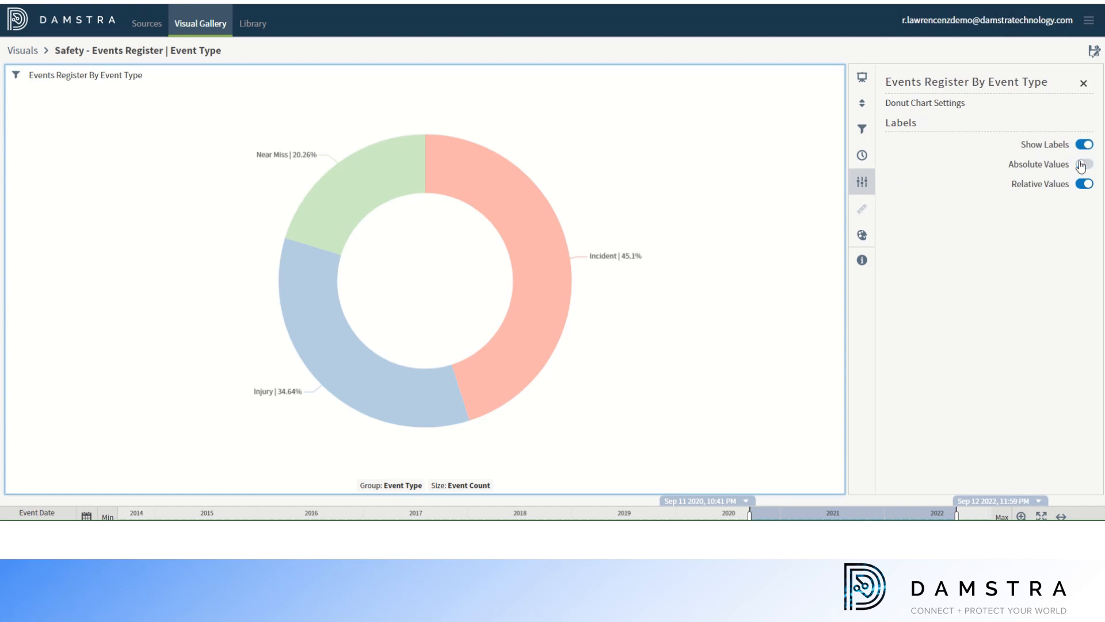
{"action": "left_click", "coordinate": [1082, 165]}
{"action": "left_click", "coordinate": [1081, 187]}
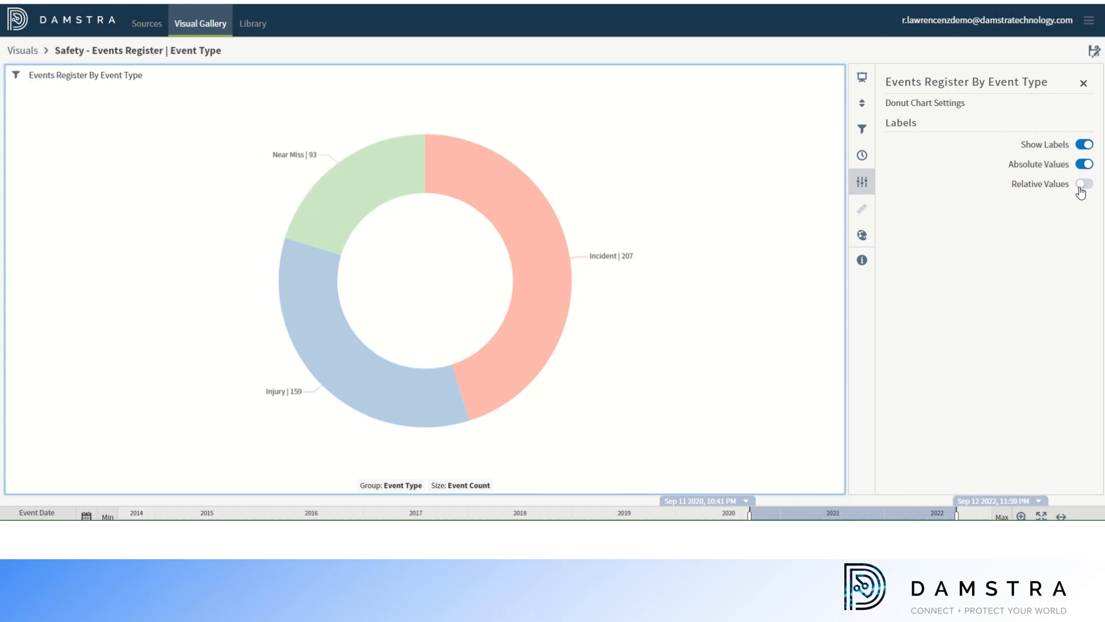
{"action": "left_click", "coordinate": [1082, 188]}
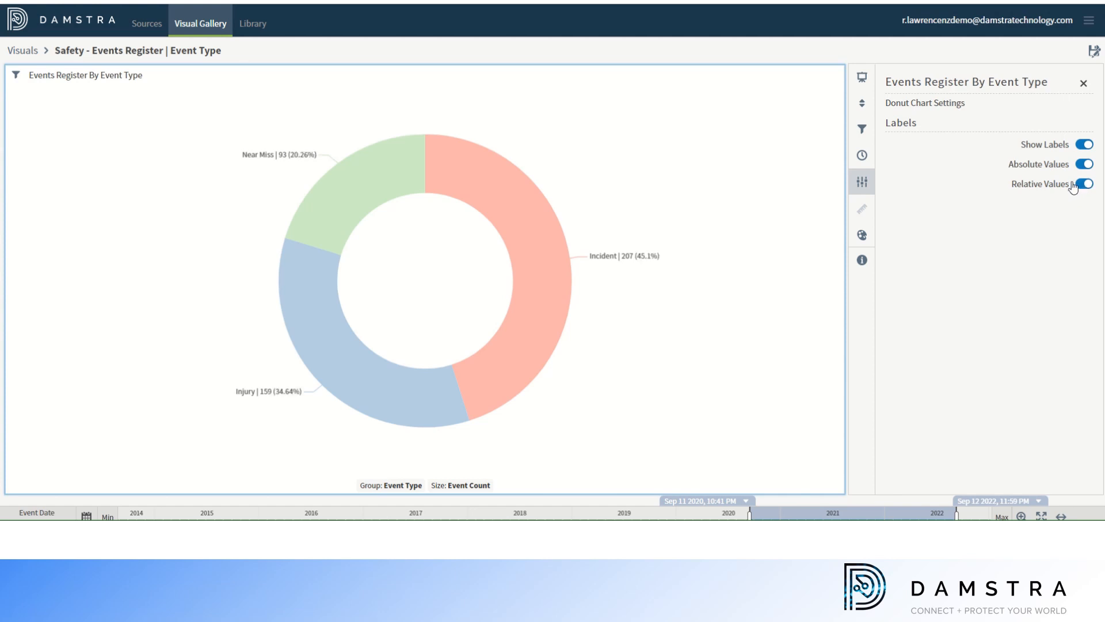
Try several color palettes, keep the pale lilac, light blue and teal one for the donut, and view the visual's info
{"action": "left_click", "coordinate": [861, 237]}
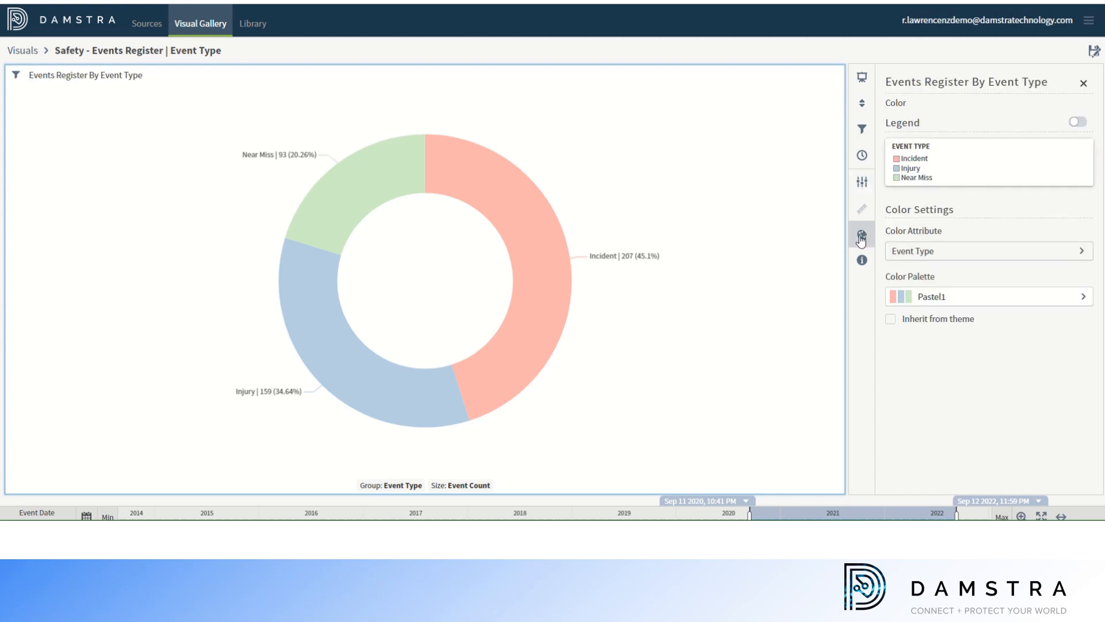
{"action": "left_click", "coordinate": [938, 295]}
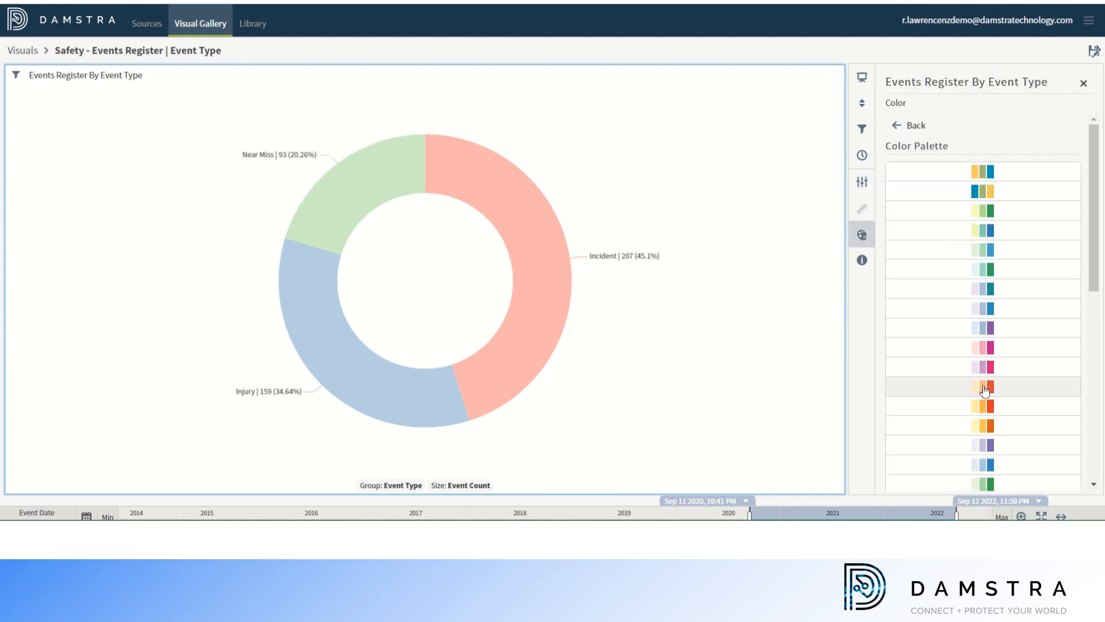
{"action": "left_click", "coordinate": [984, 464]}
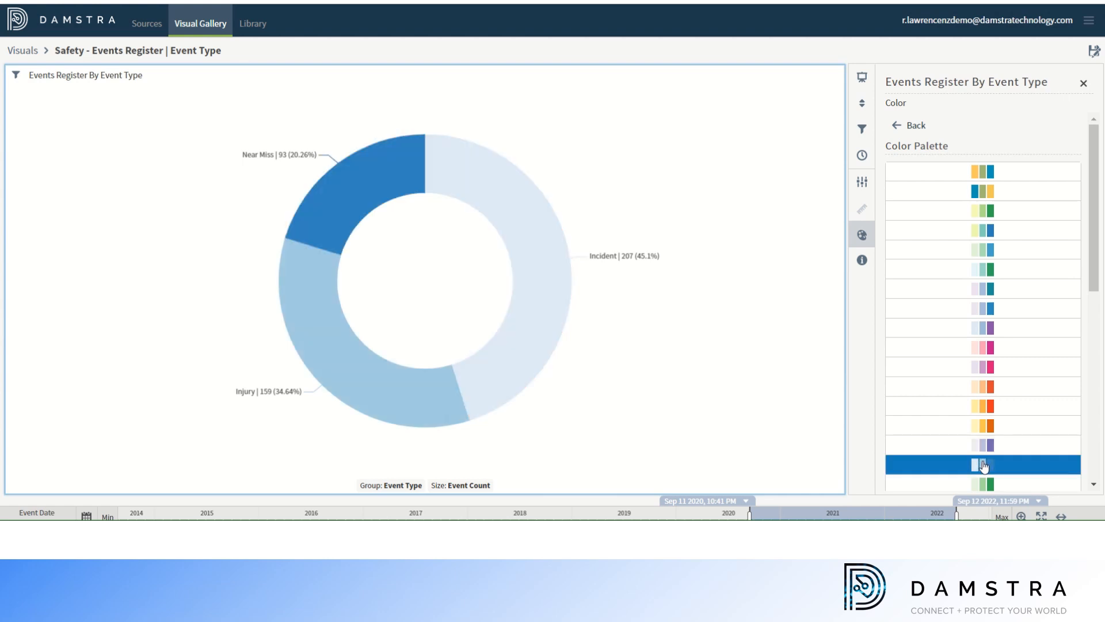
{"action": "left_click", "coordinate": [983, 386]}
{"action": "left_click", "coordinate": [984, 290]}
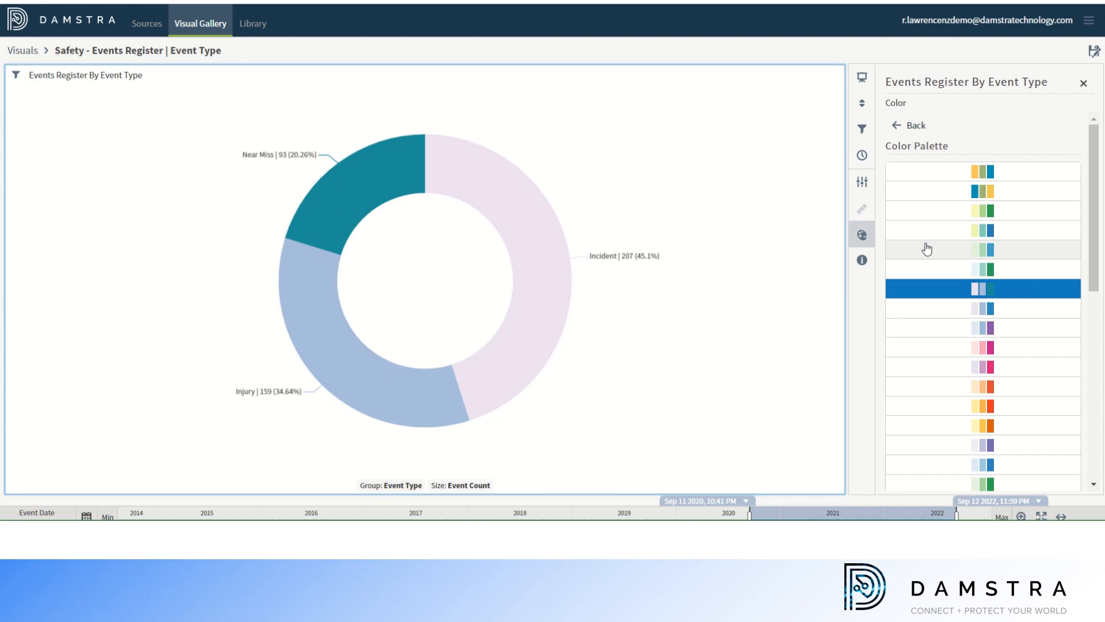
{"action": "left_click", "coordinate": [861, 262]}
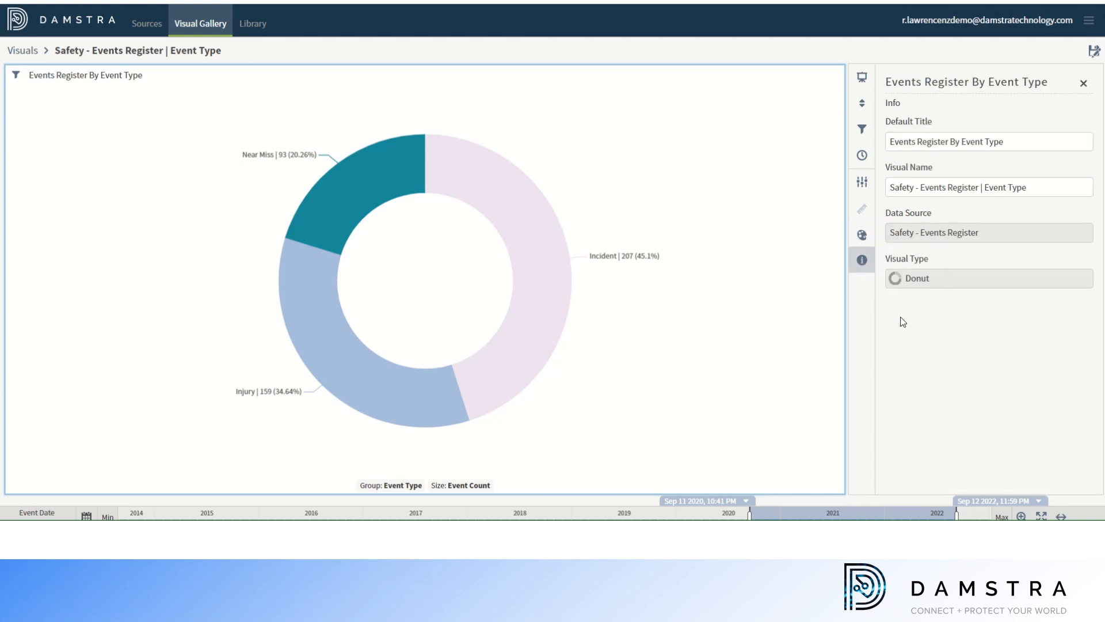
{"action": "left_click", "coordinate": [1083, 84]}
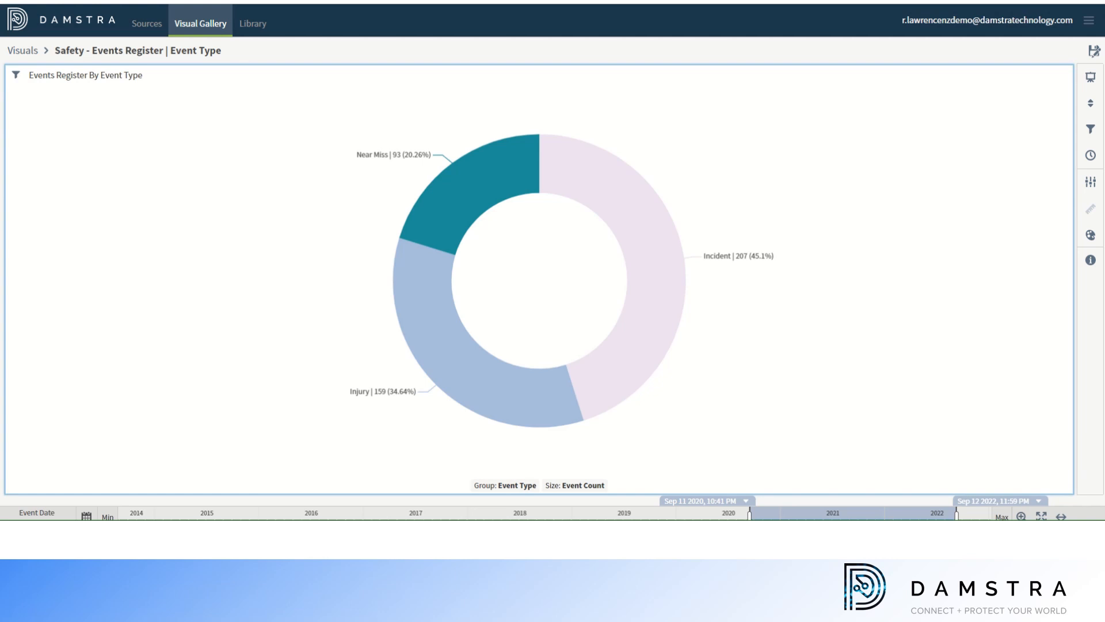
Zoom the donut's Injury segment into the Category Name attribute and check the filter on the visual
{"action": "left_click", "coordinate": [440, 351]}
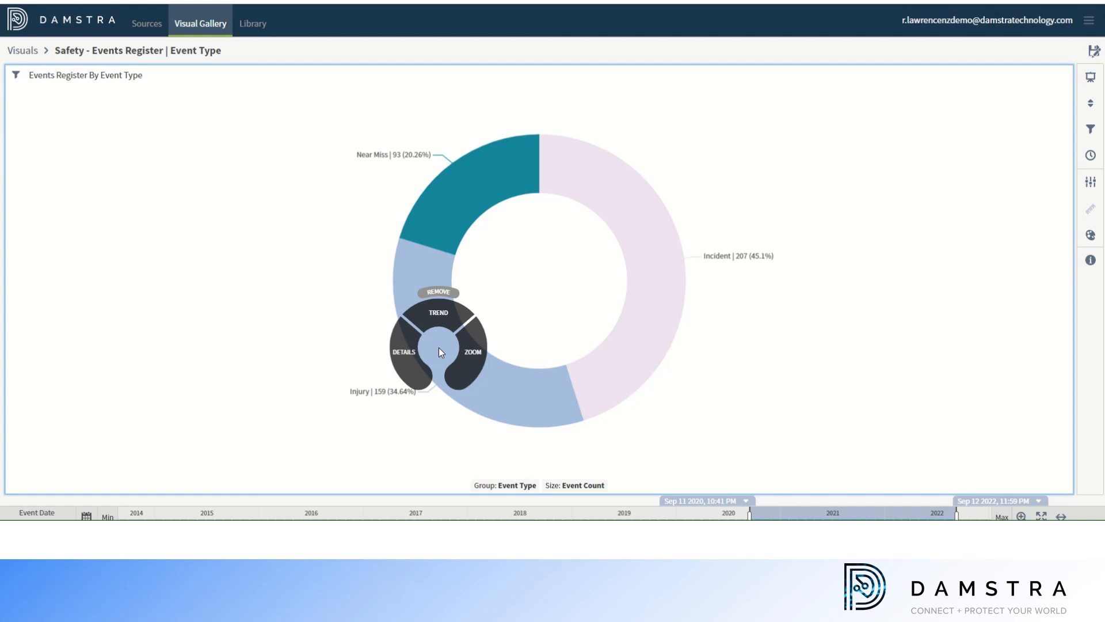
{"action": "left_click", "coordinate": [474, 354]}
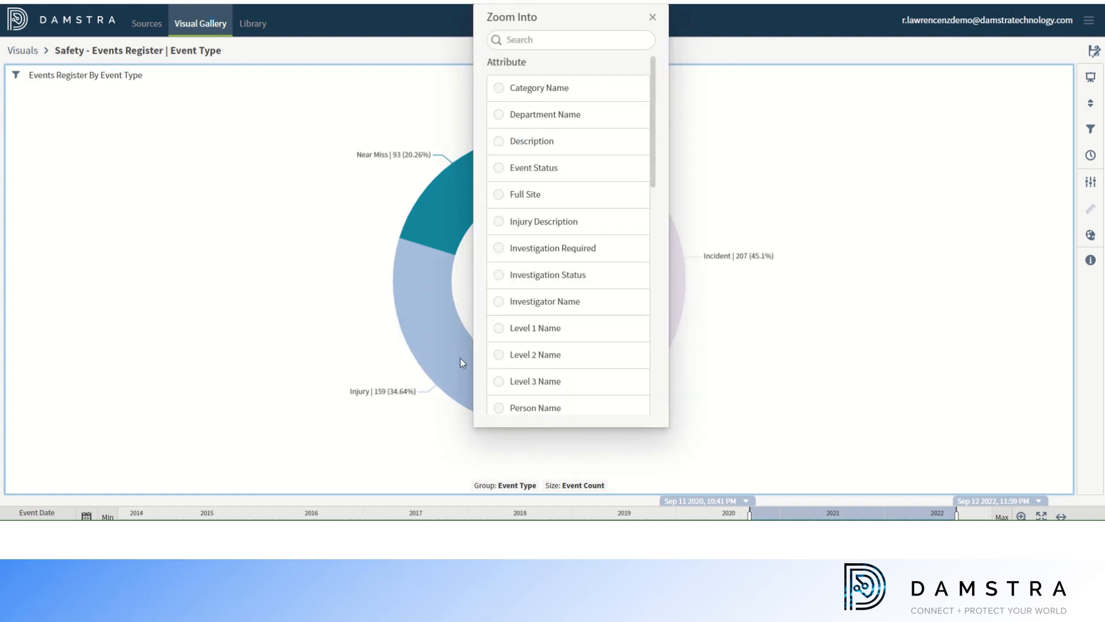
{"action": "left_click", "coordinate": [501, 92]}
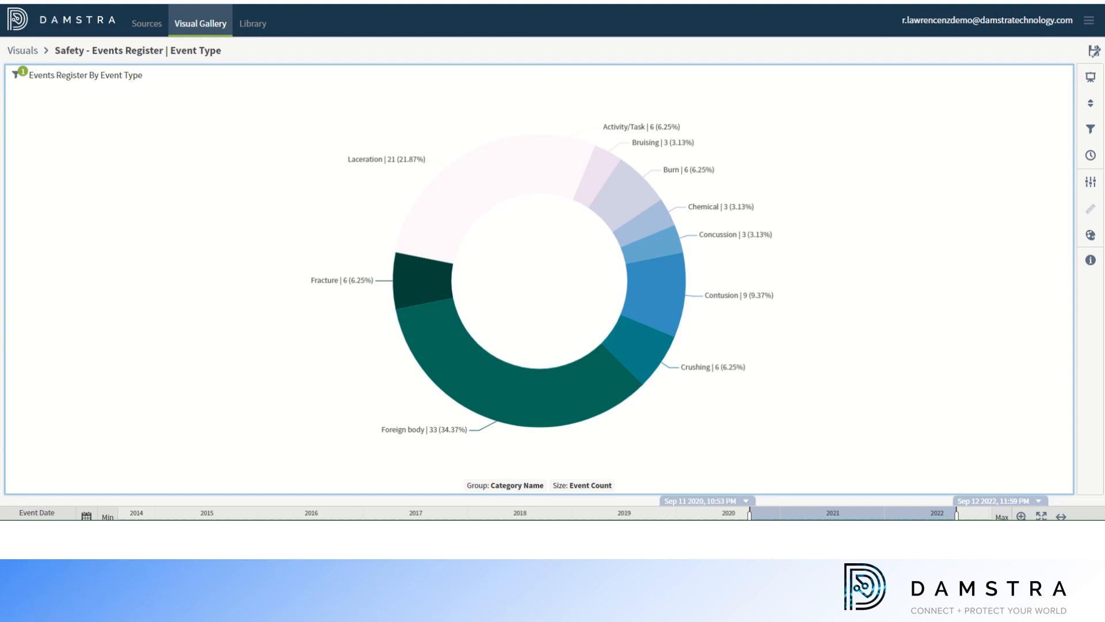
{"action": "mouse_move", "coordinate": [16, 80]}
Change the visual style from Donut to Bars and set the bar orientation to horizontal
{"action": "left_click", "coordinate": [1089, 78]}
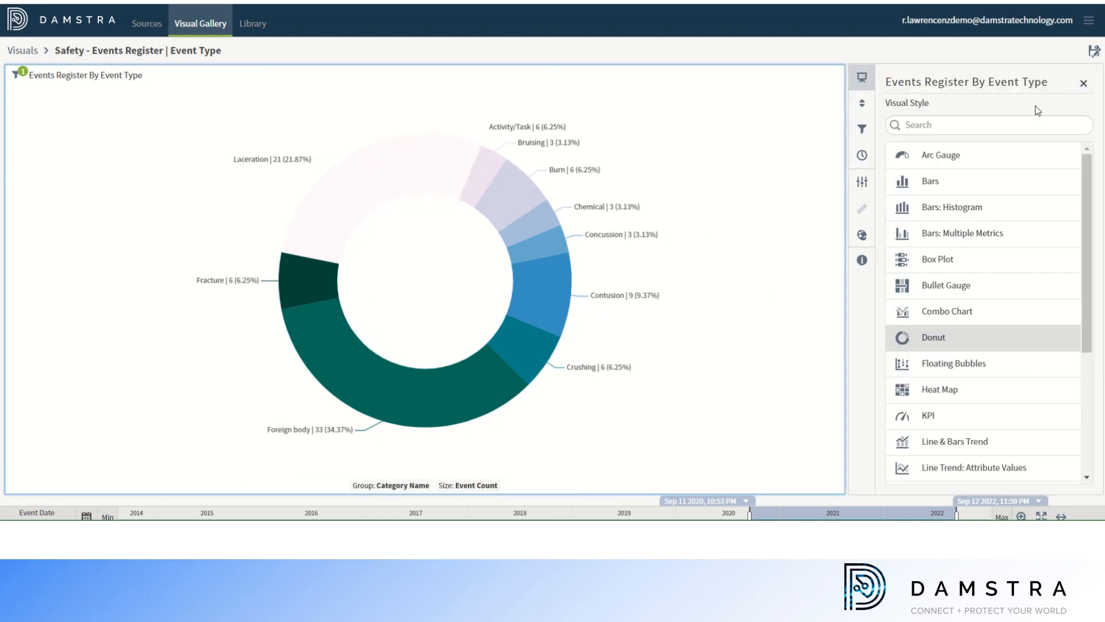
{"action": "left_click", "coordinate": [940, 182]}
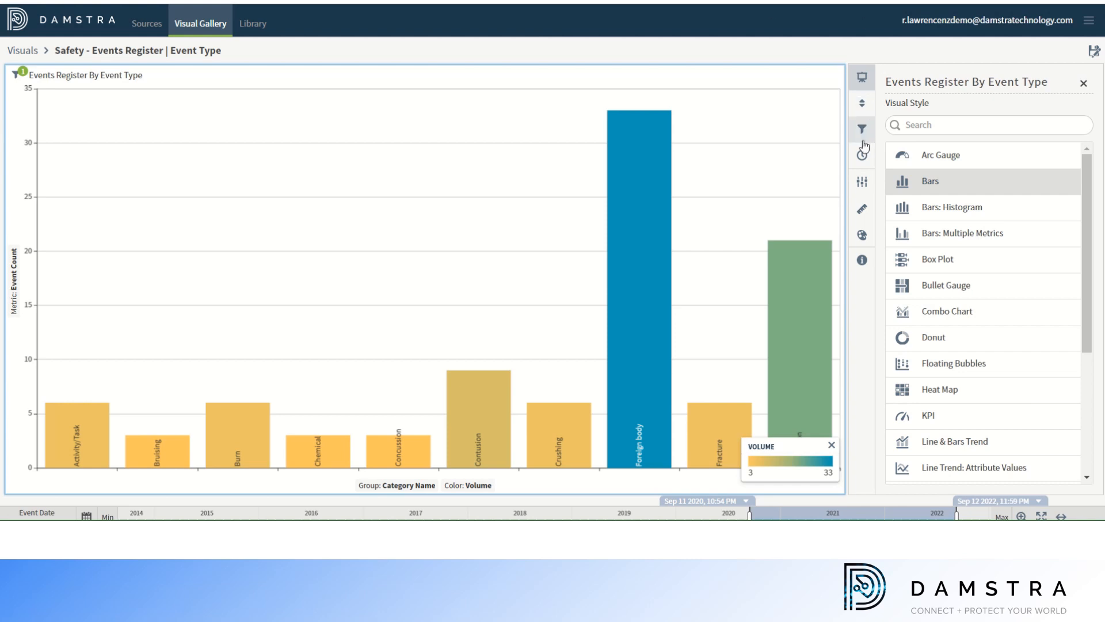
{"action": "left_click", "coordinate": [862, 183]}
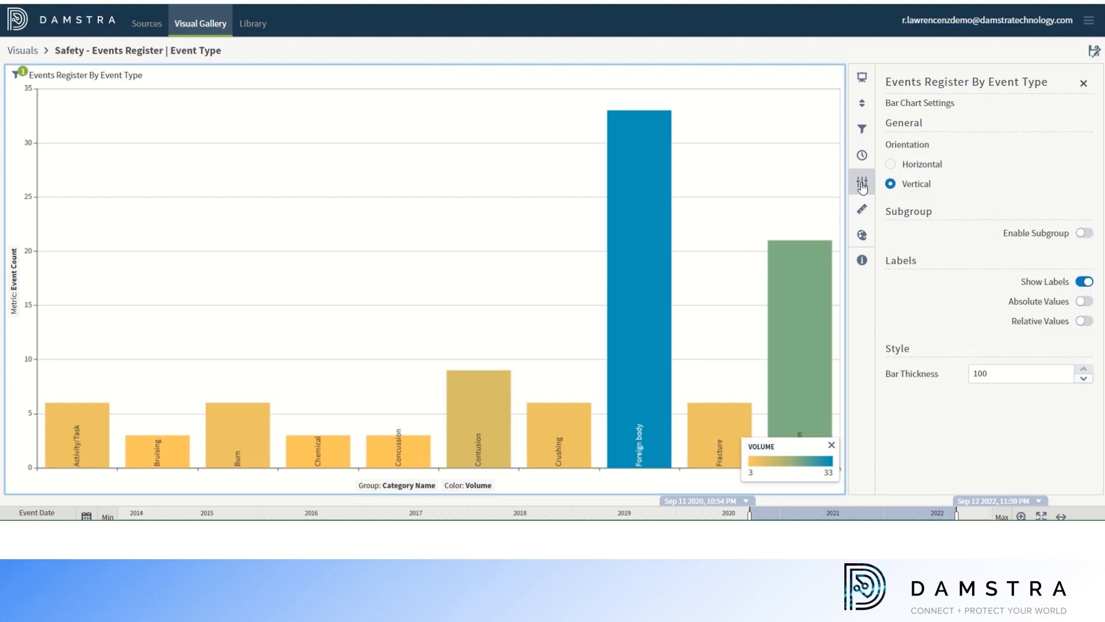
{"action": "left_click", "coordinate": [891, 165]}
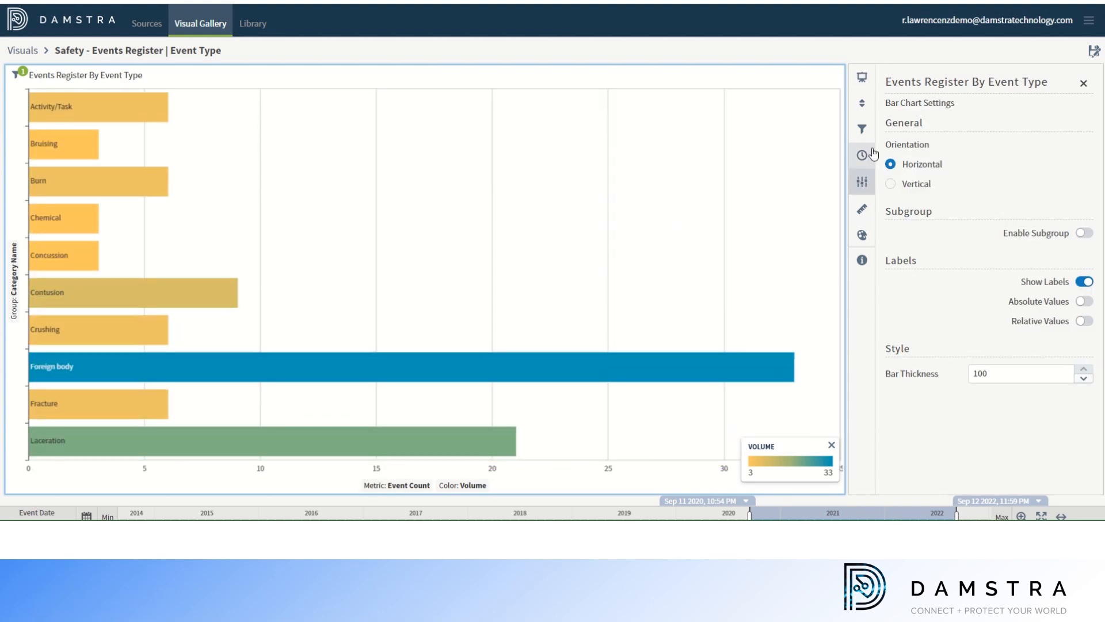
Keep the bars sorted by Category Name, set the sort aggregation to Count and apply it
{"action": "left_click", "coordinate": [860, 104]}
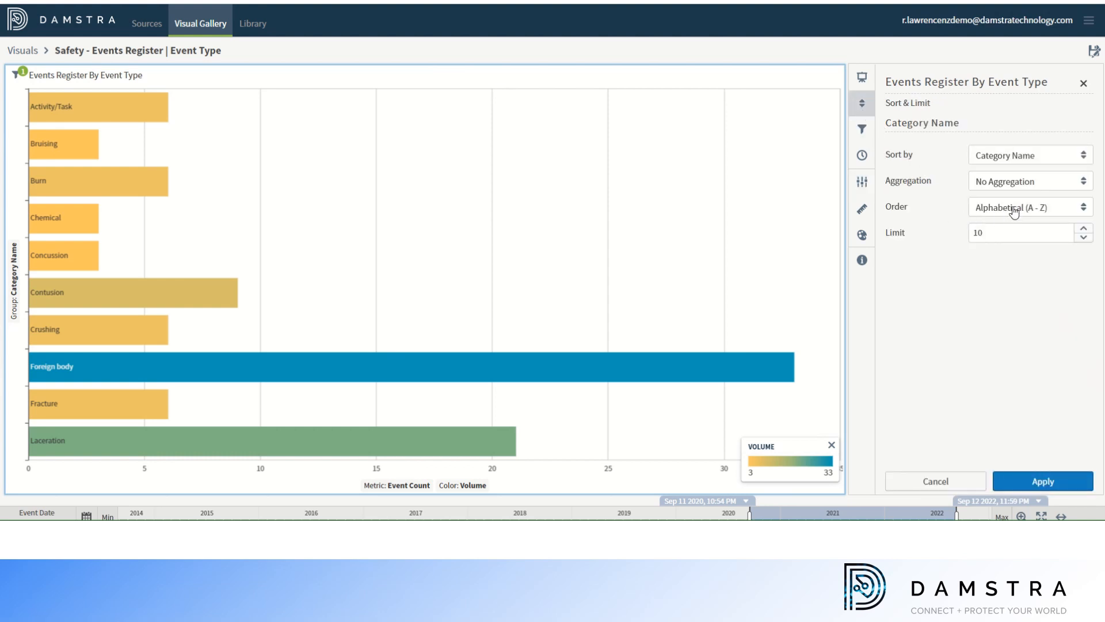
{"action": "left_click", "coordinate": [1024, 163]}
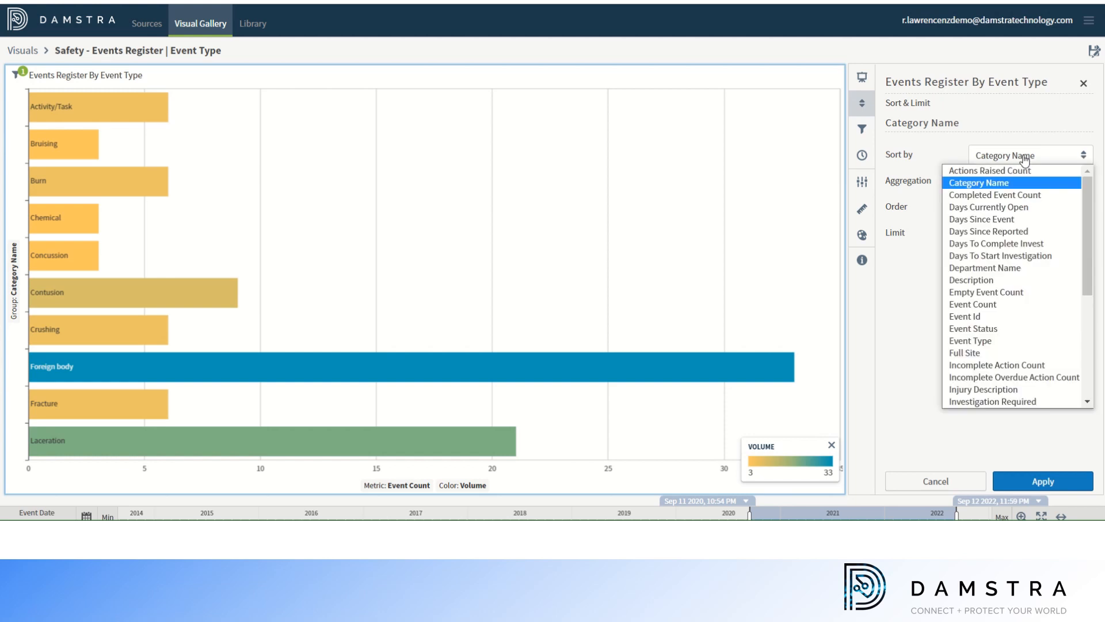
{"action": "left_click", "coordinate": [1024, 160]}
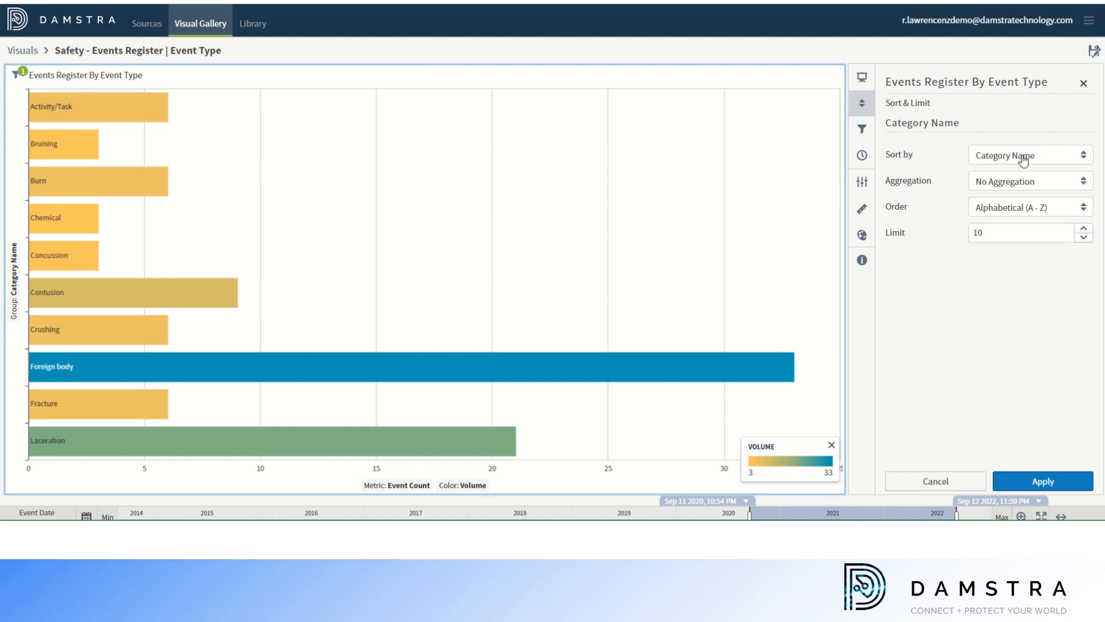
{"action": "left_click", "coordinate": [1018, 184]}
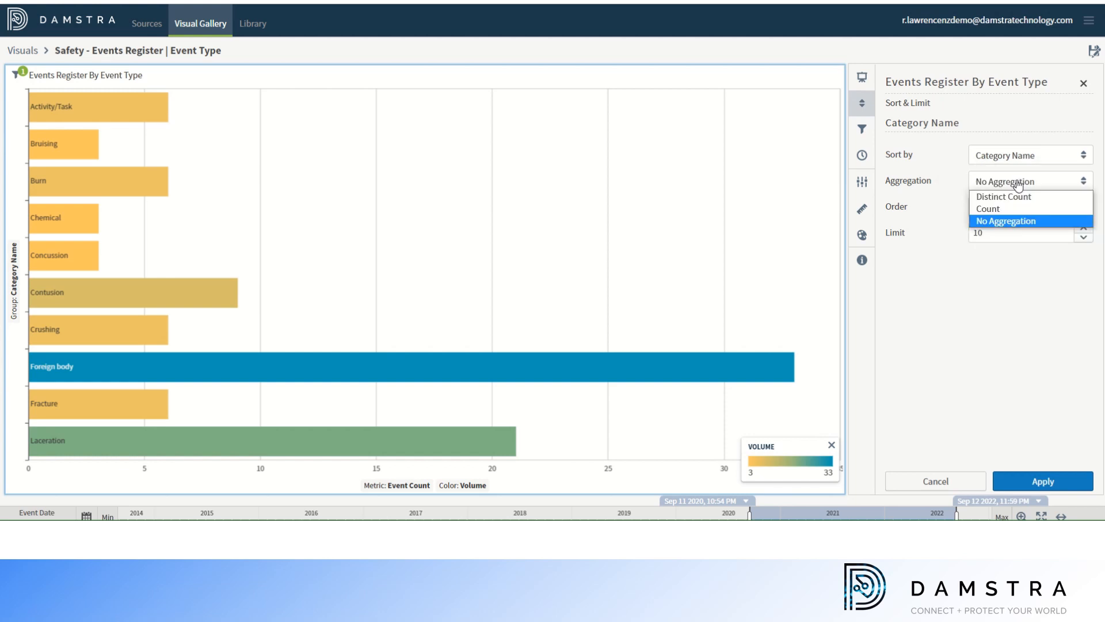
{"action": "left_click", "coordinate": [996, 211]}
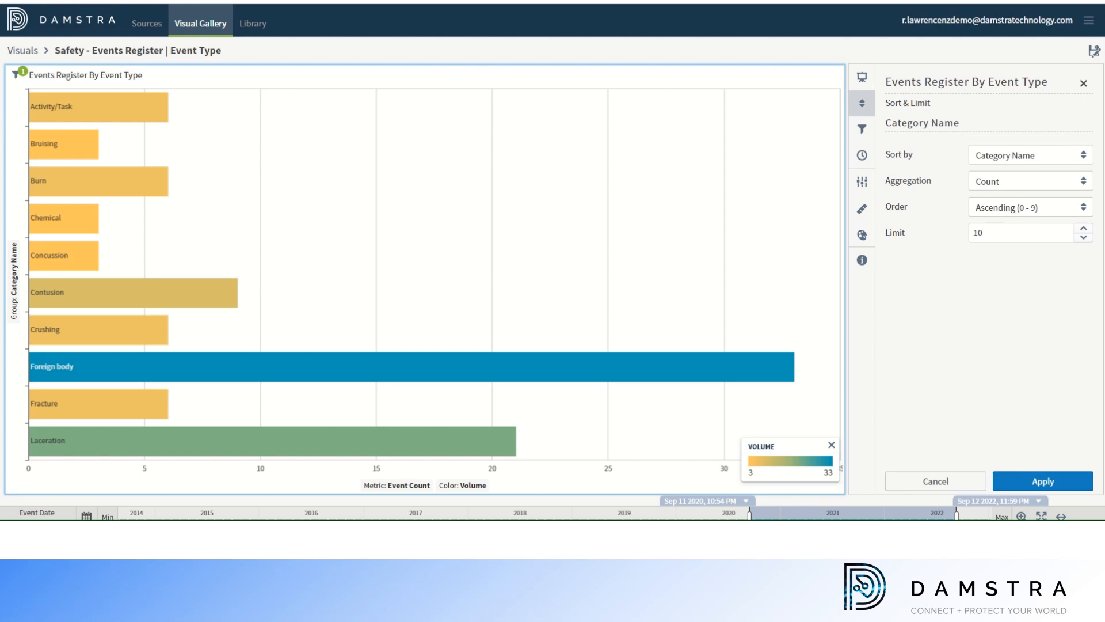
{"action": "left_click", "coordinate": [1052, 483]}
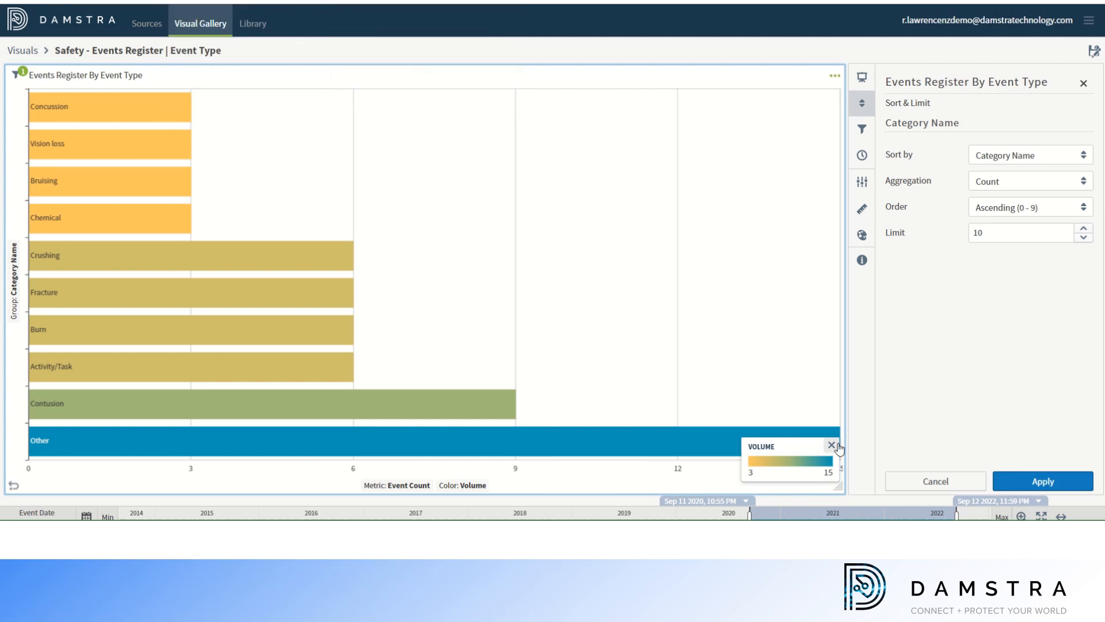
Close the sort settings and the Volume legend, and rename the visual as "Injuries by Category last 2 years"
{"action": "left_click", "coordinate": [1084, 86]}
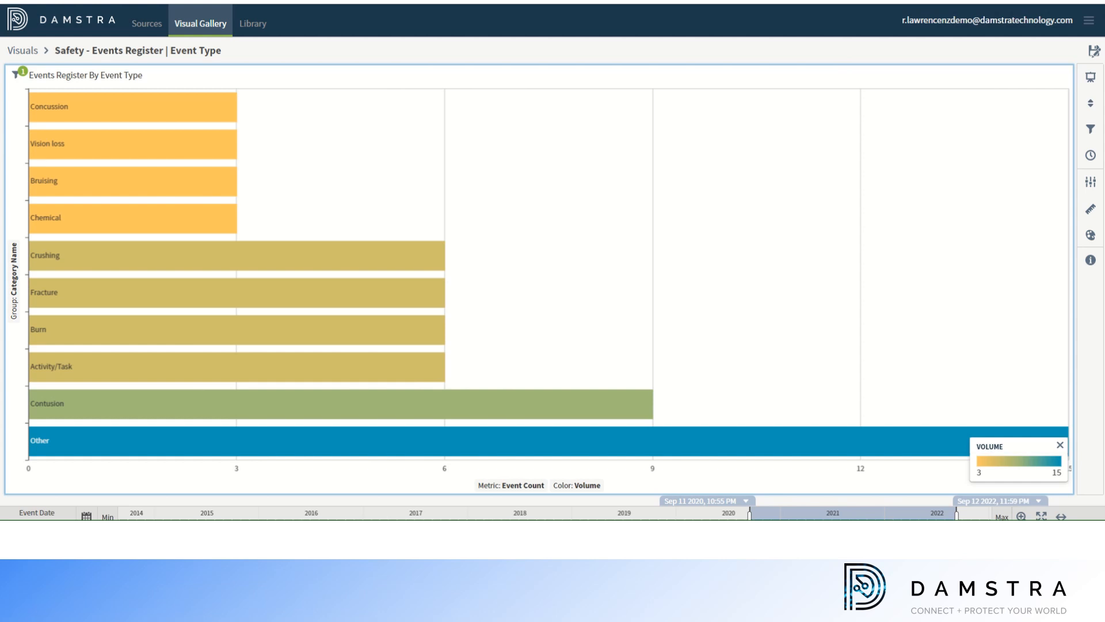
{"action": "left_click", "coordinate": [1059, 446]}
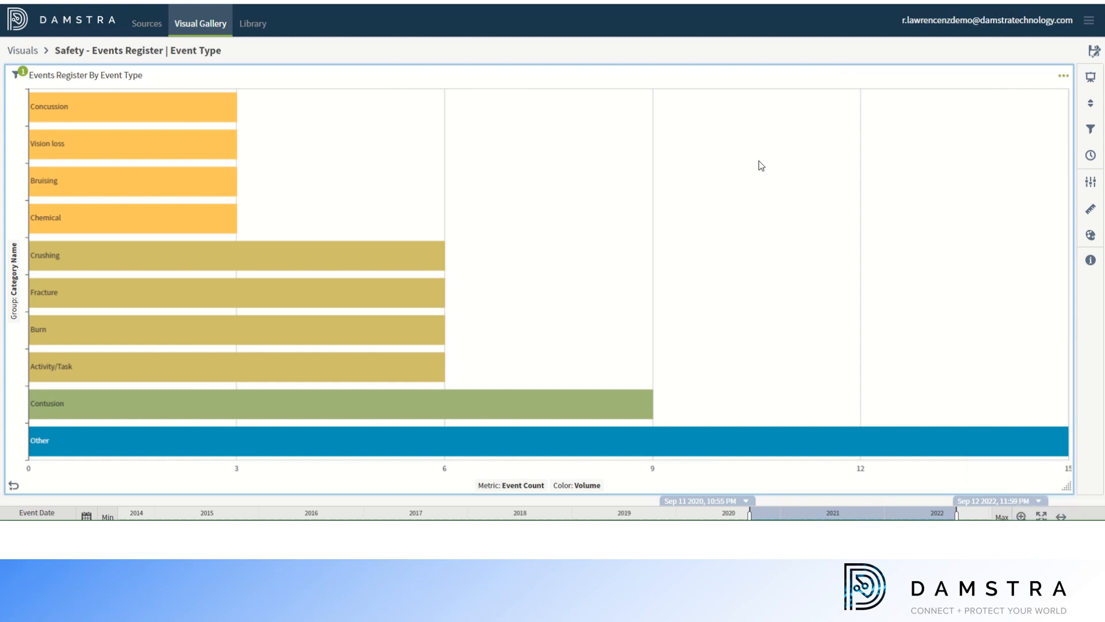
{"action": "left_click", "coordinate": [196, 51]}
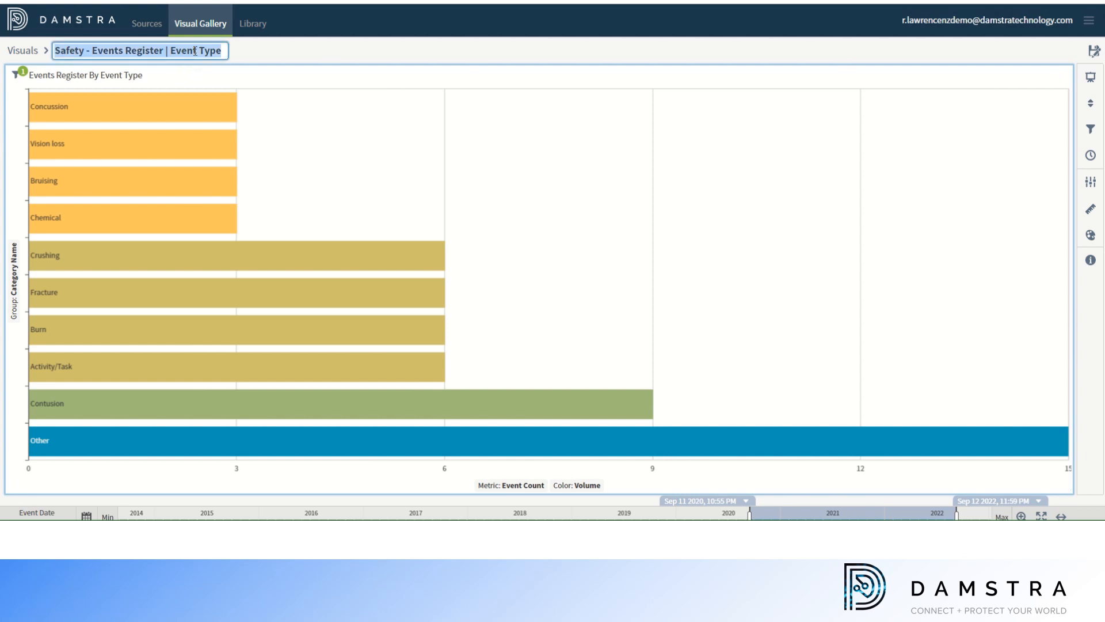
{"action": "type", "text": "Injur"}
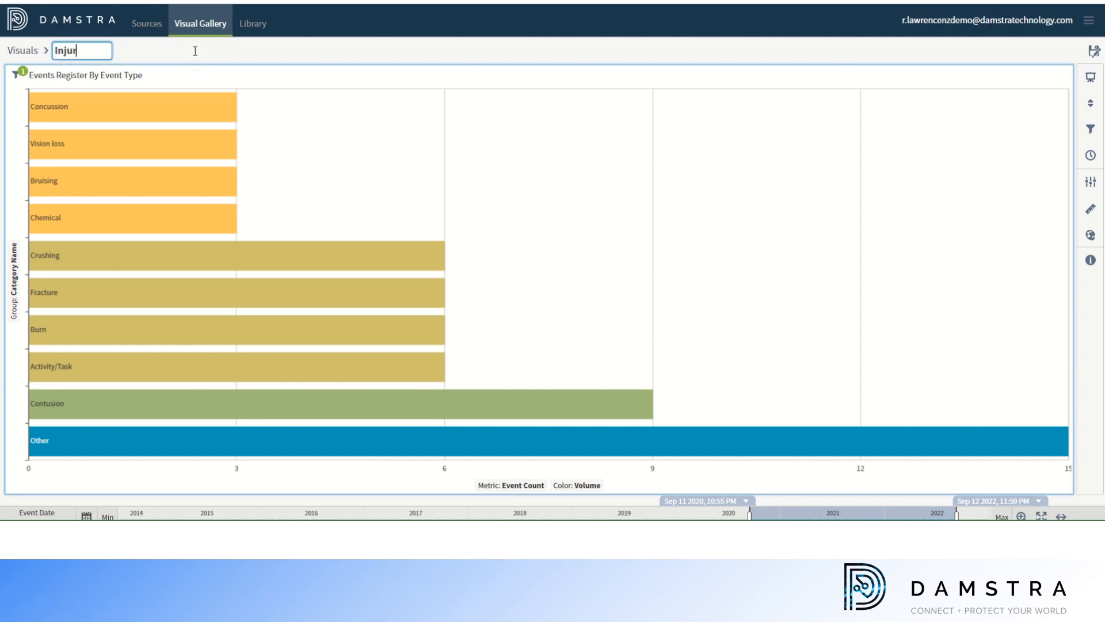
{"action": "type", "text": "ies by Category"}
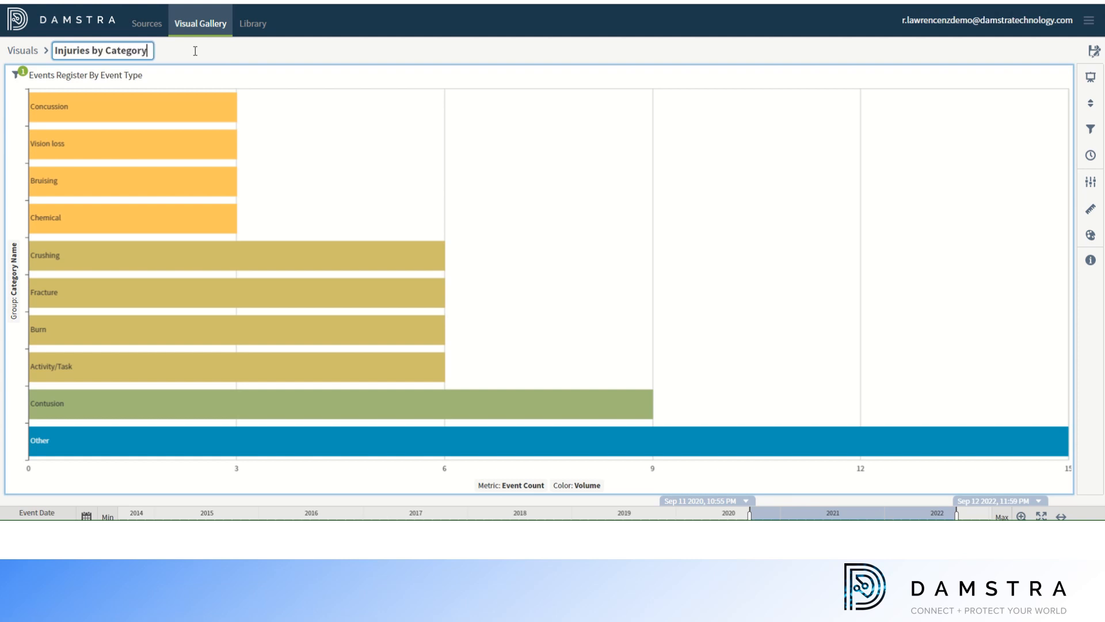
{"action": "type", "text": " last 2 years"}
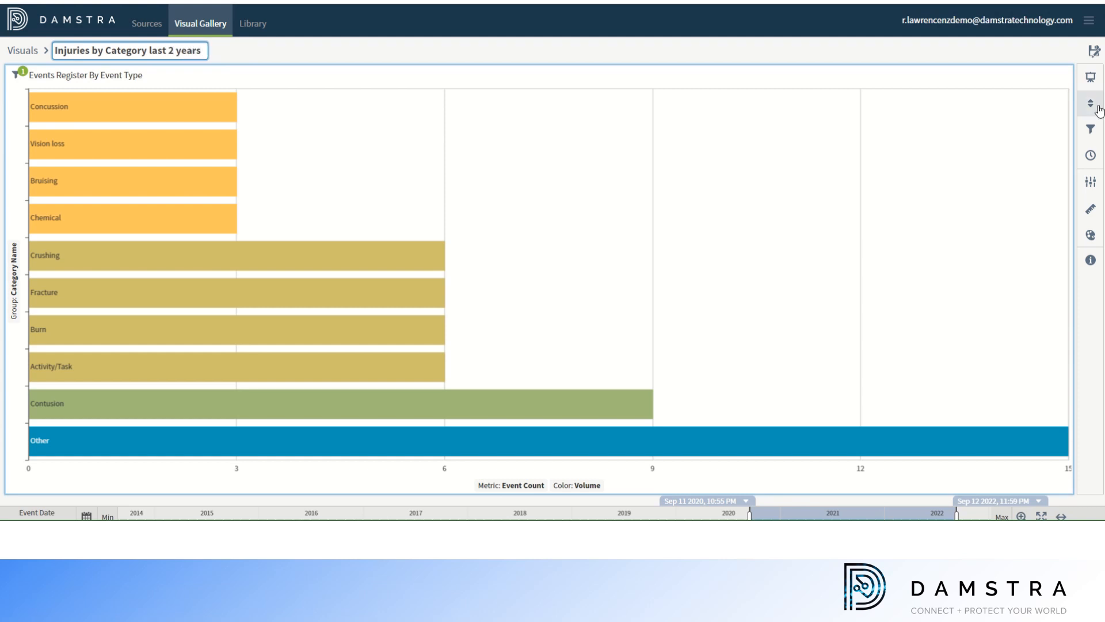
Save the visual as a new copy with the default title "Injuries by Category last 2 years"
{"action": "left_click", "coordinate": [1095, 52]}
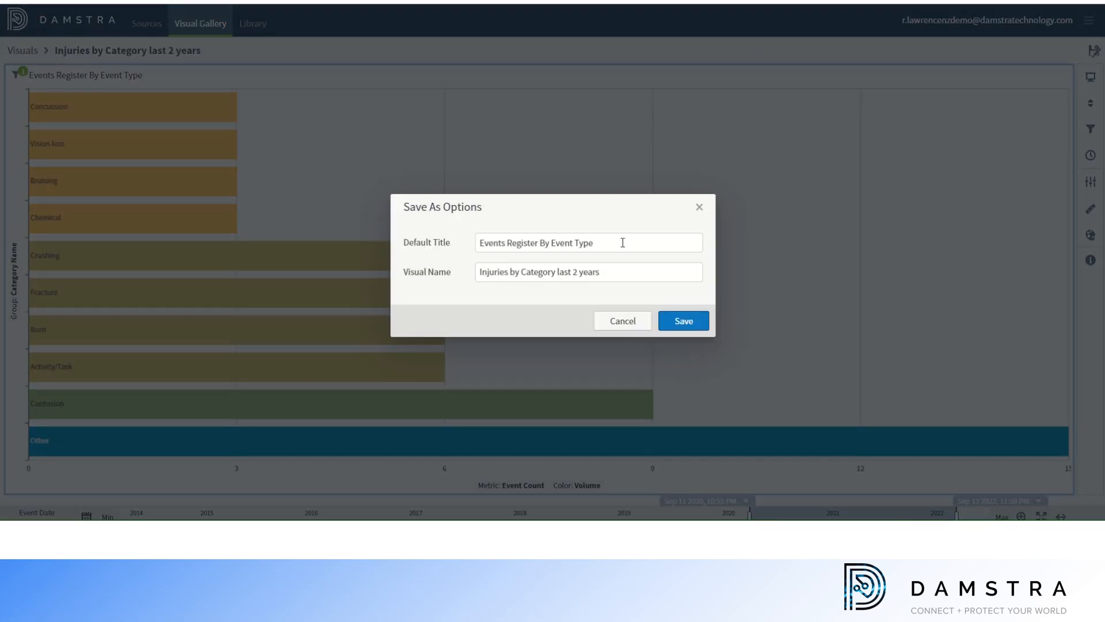
{"action": "left_click_drag", "start_coordinate": [622, 242], "coordinate": [438, 238]}
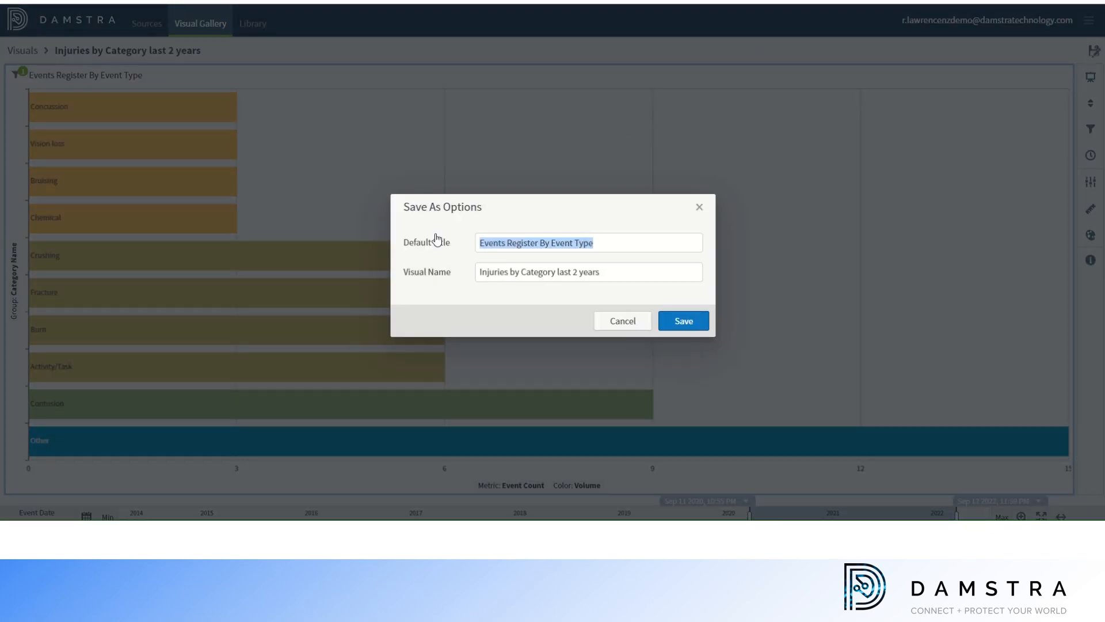
{"action": "type", "text": "Injuries by "}
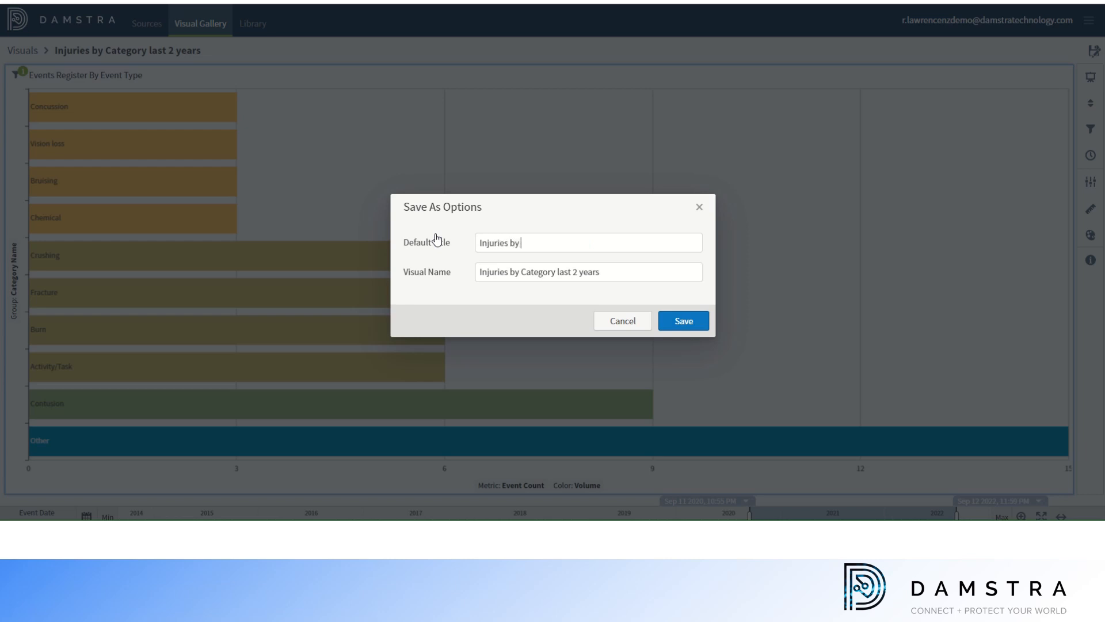
{"action": "type", "text": "Category last2 2 years"}
{"action": "left_click", "coordinate": [687, 322]}
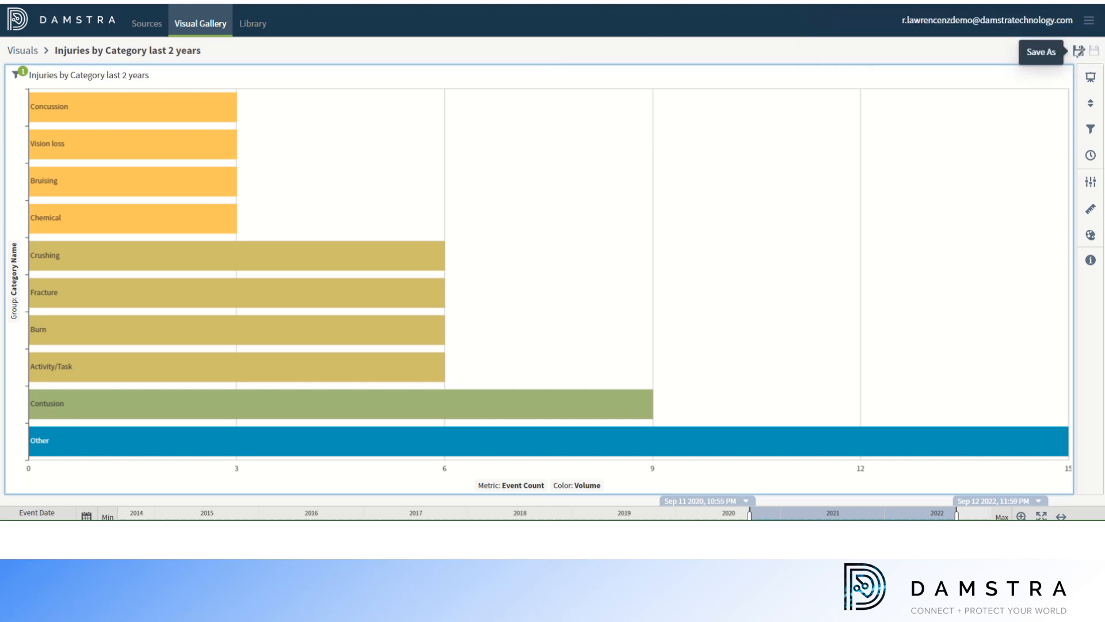
Add a new Pie visual in the Visual Gallery based on the "Safety - Observations Register" source
{"action": "left_click", "coordinate": [205, 23]}
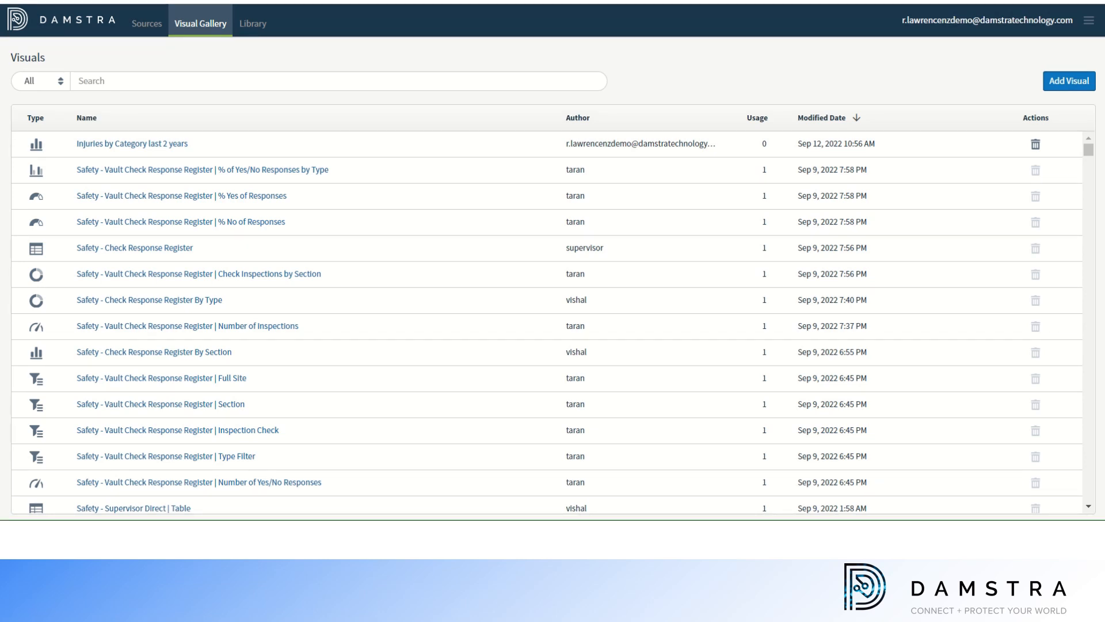
{"action": "left_click", "coordinate": [1062, 80]}
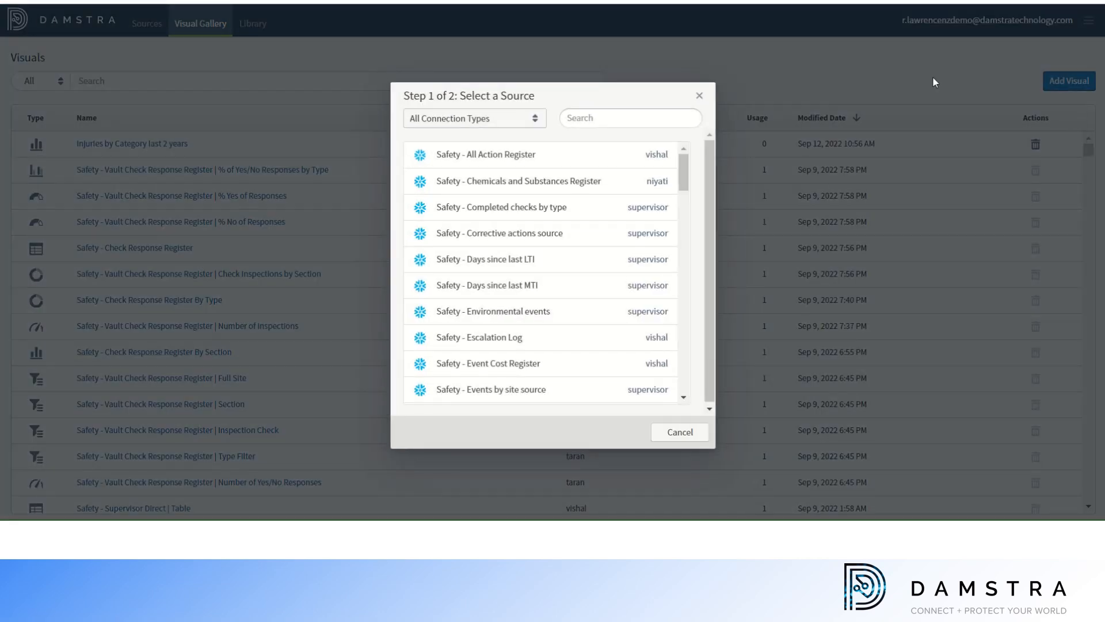
{"action": "left_click", "coordinate": [595, 118]}
{"action": "type", "text": "ob"}
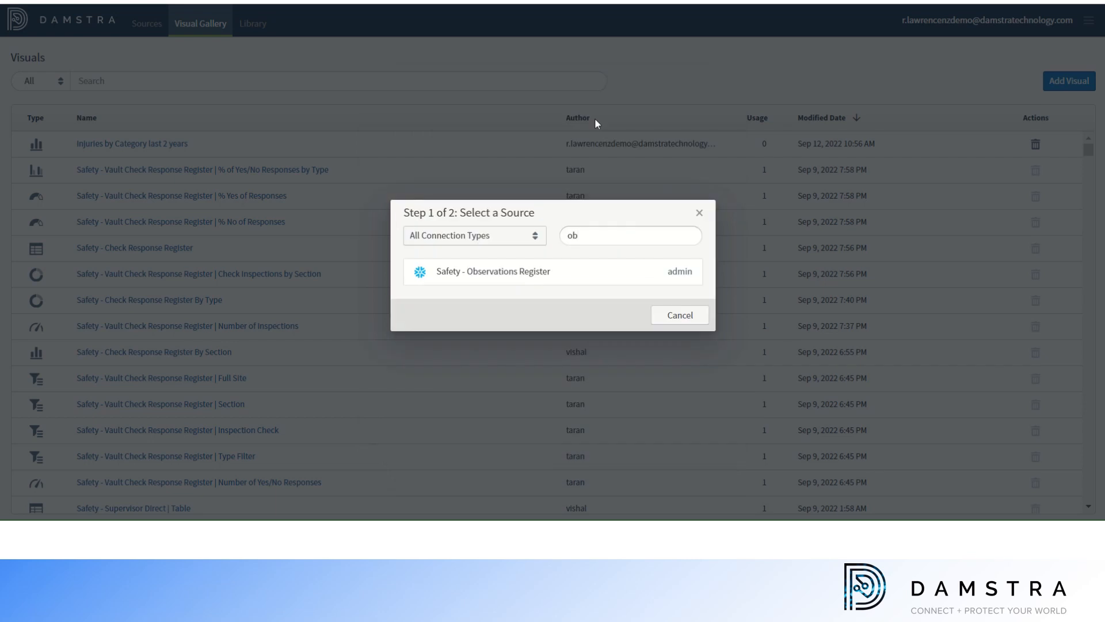
{"action": "left_click", "coordinate": [489, 275]}
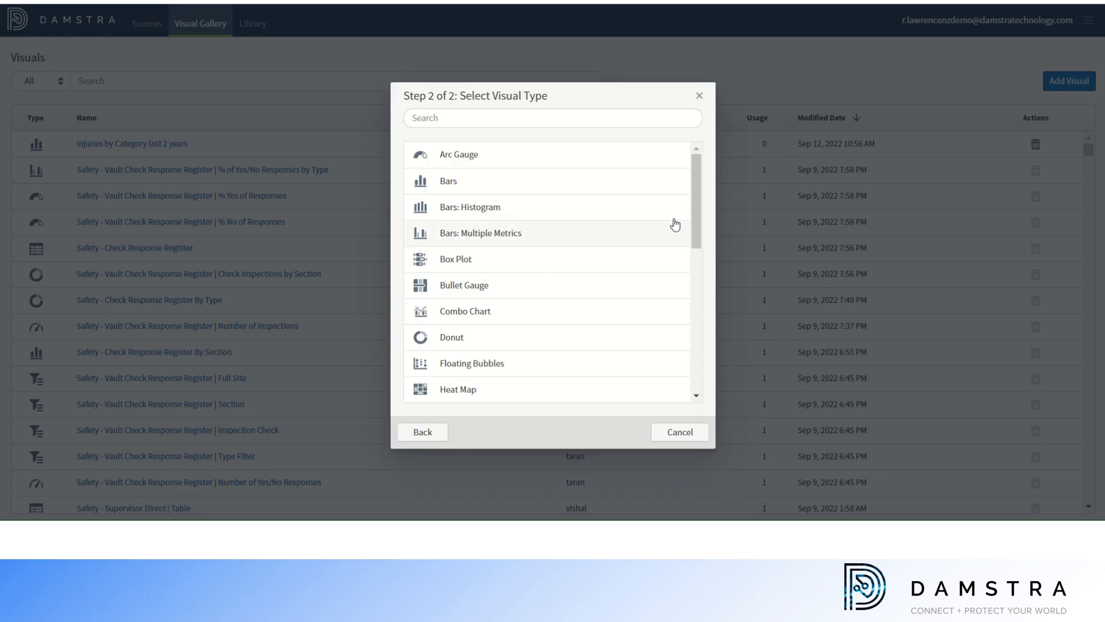
{"action": "left_click_drag", "start_coordinate": [693, 211], "coordinate": [683, 345]}
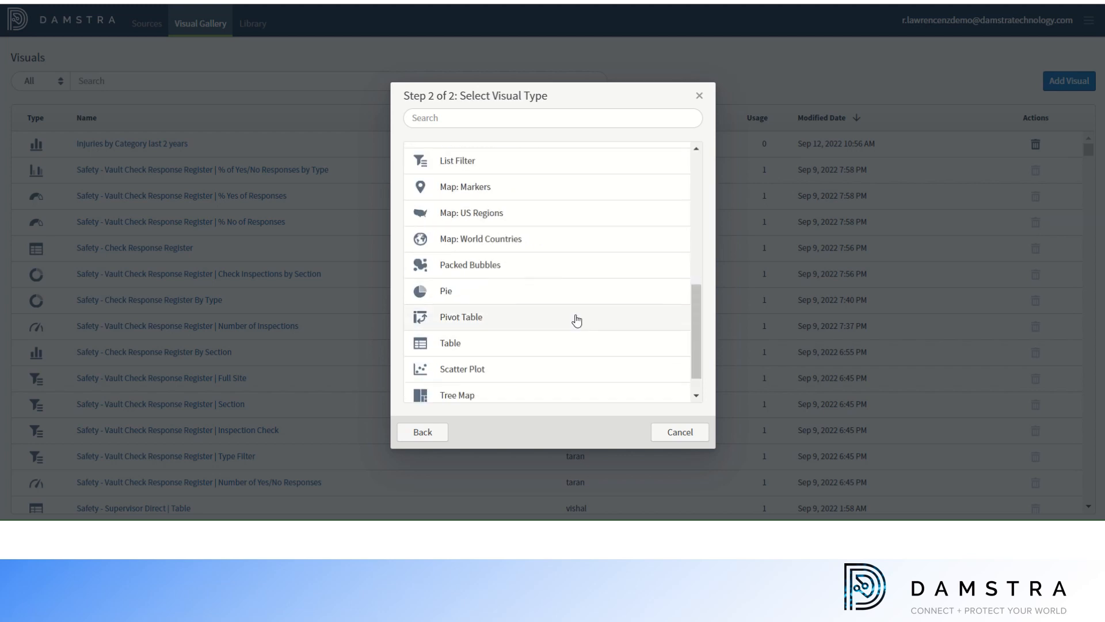
{"action": "left_click", "coordinate": [527, 290]}
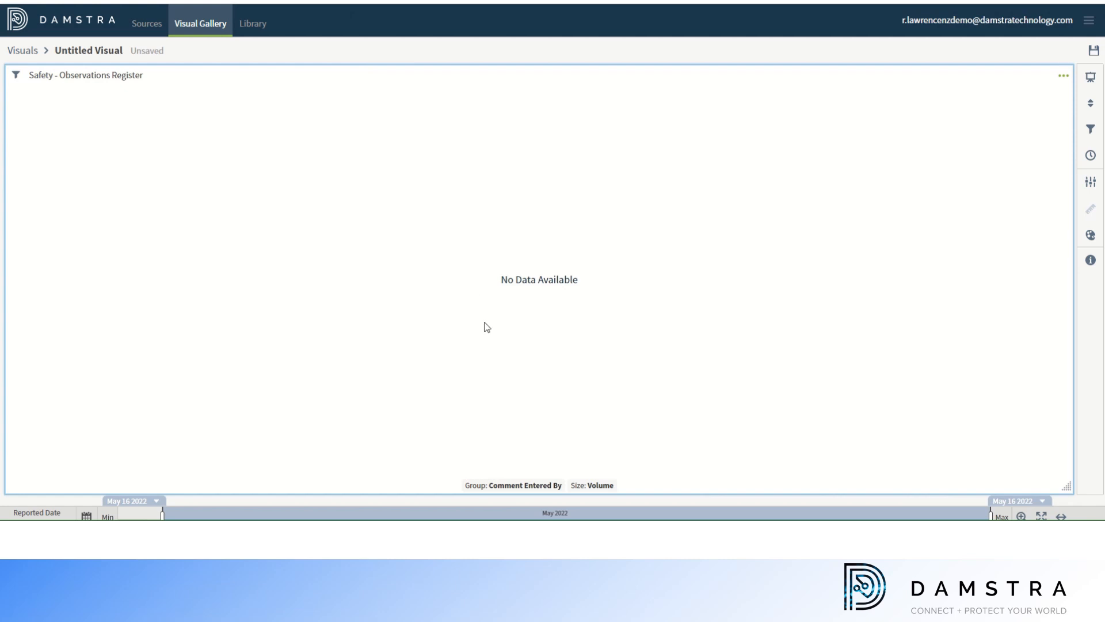
Group the new pie visual by the Subject attribute
{"action": "left_click", "coordinate": [509, 487]}
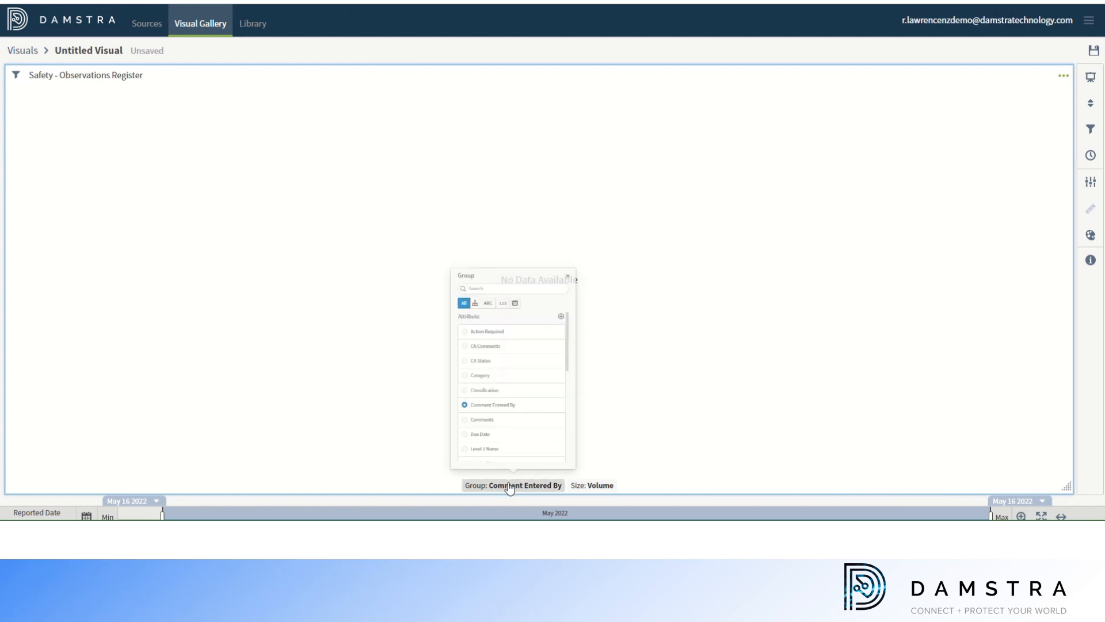
{"action": "left_click_drag", "start_coordinate": [609, 279], "coordinate": [608, 358]}
{"action": "left_click_drag", "start_coordinate": [609, 281], "coordinate": [608, 414]}
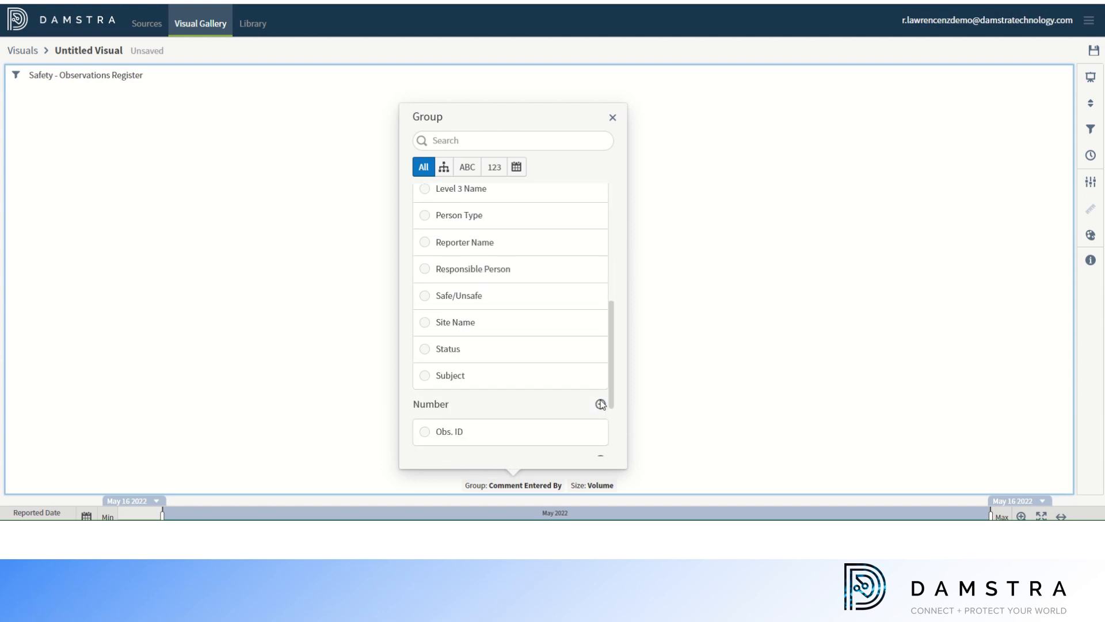
{"action": "left_click", "coordinate": [423, 376]}
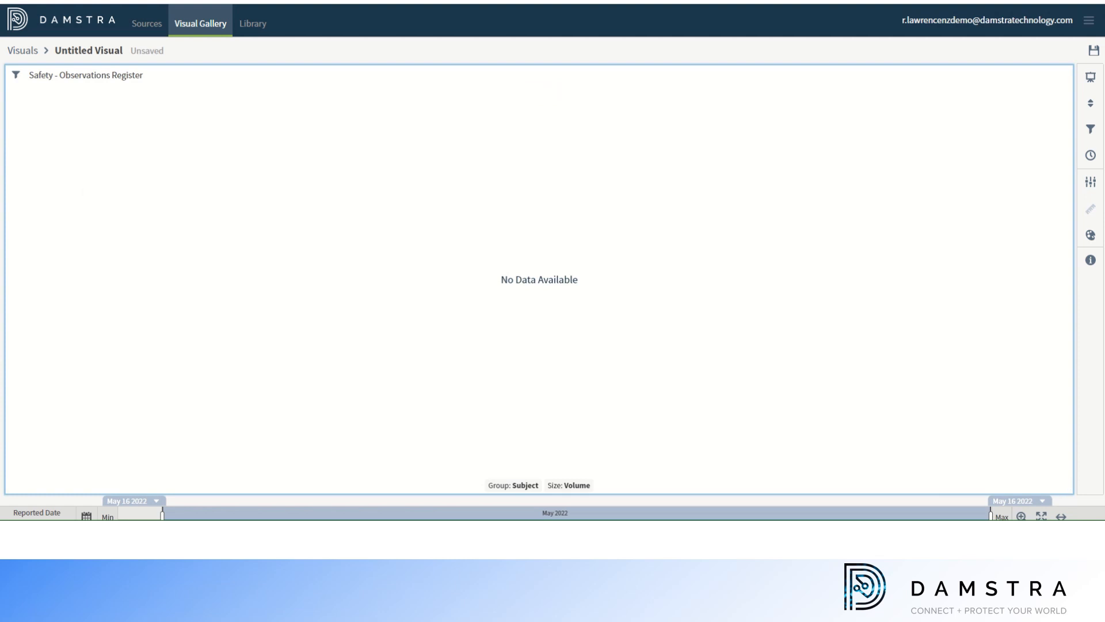
Set the Reported Date range to start at End of Data Set minus 1 quarter and apply it
{"action": "left_click", "coordinate": [88, 515]}
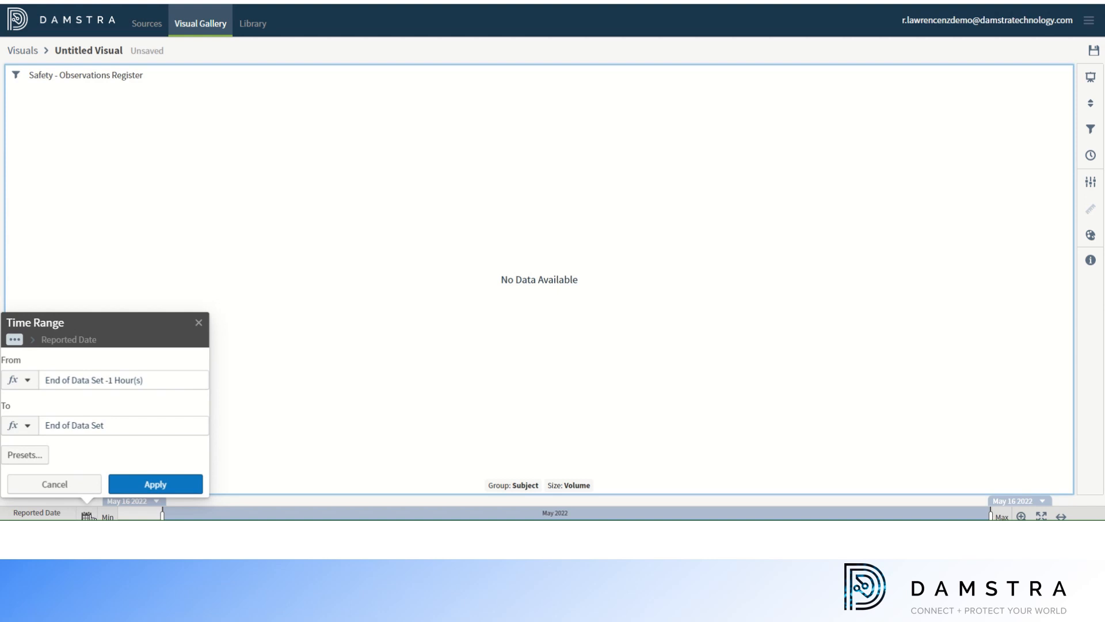
{"action": "left_click", "coordinate": [94, 384]}
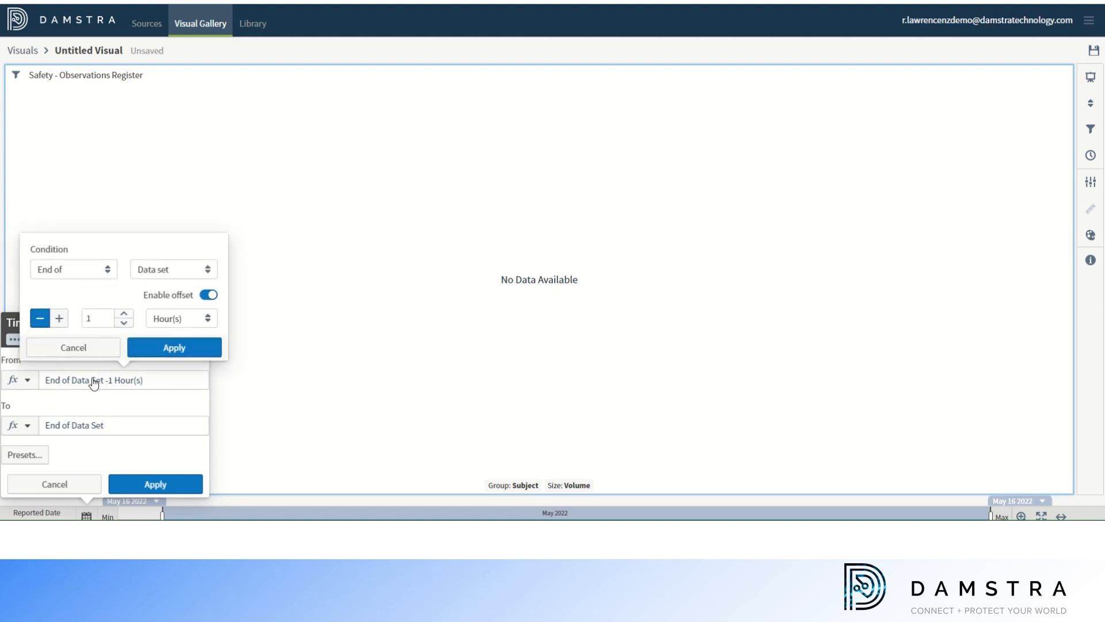
{"action": "left_click", "coordinate": [211, 319]}
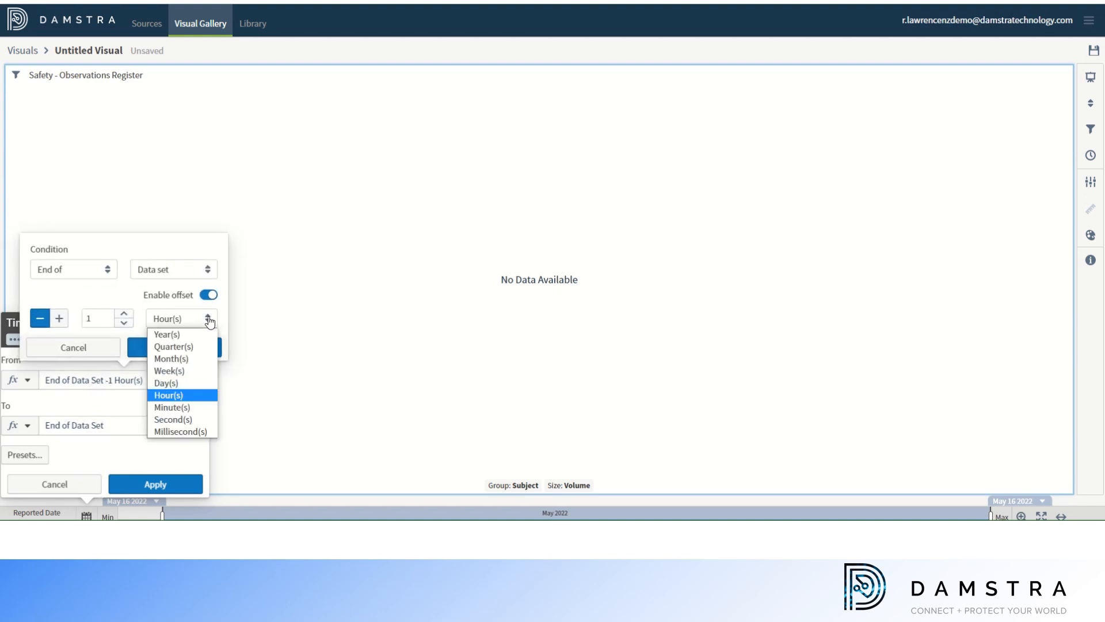
{"action": "left_click", "coordinate": [183, 346]}
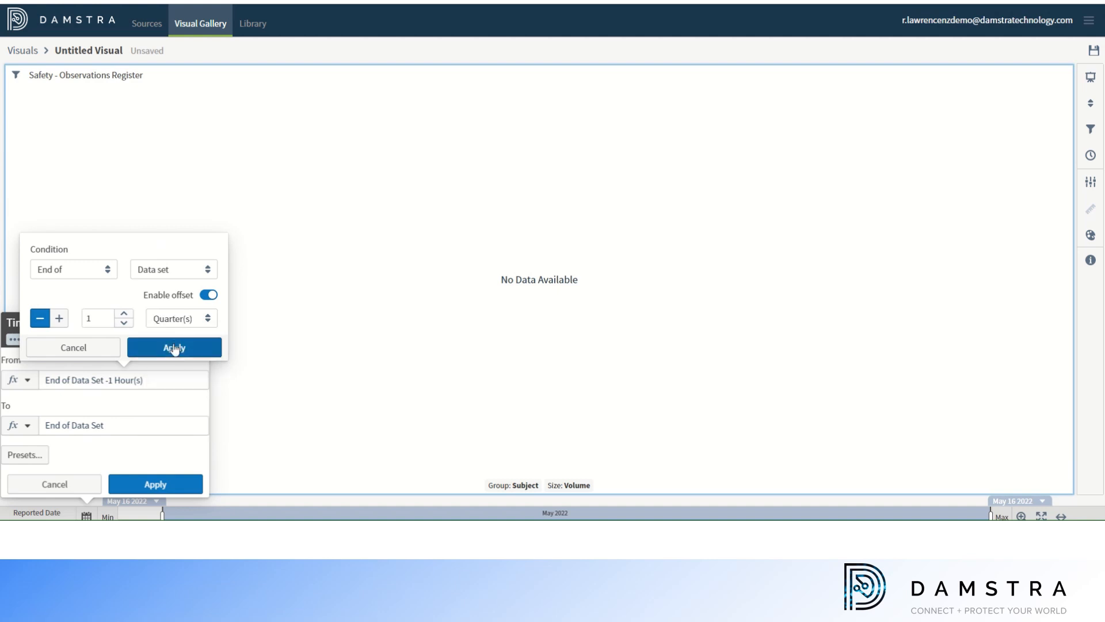
{"action": "left_click", "coordinate": [174, 349]}
{"action": "left_click", "coordinate": [164, 486]}
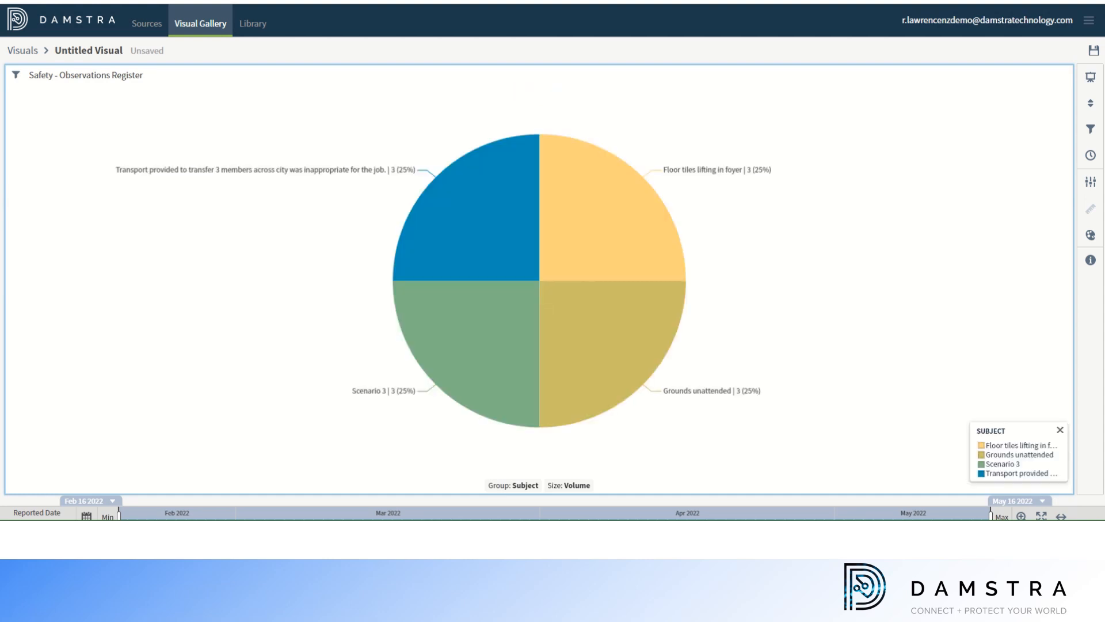
Name the untitled pie visual "Obs last quarter" and save it with its existing default title
{"action": "left_click", "coordinate": [120, 53]}
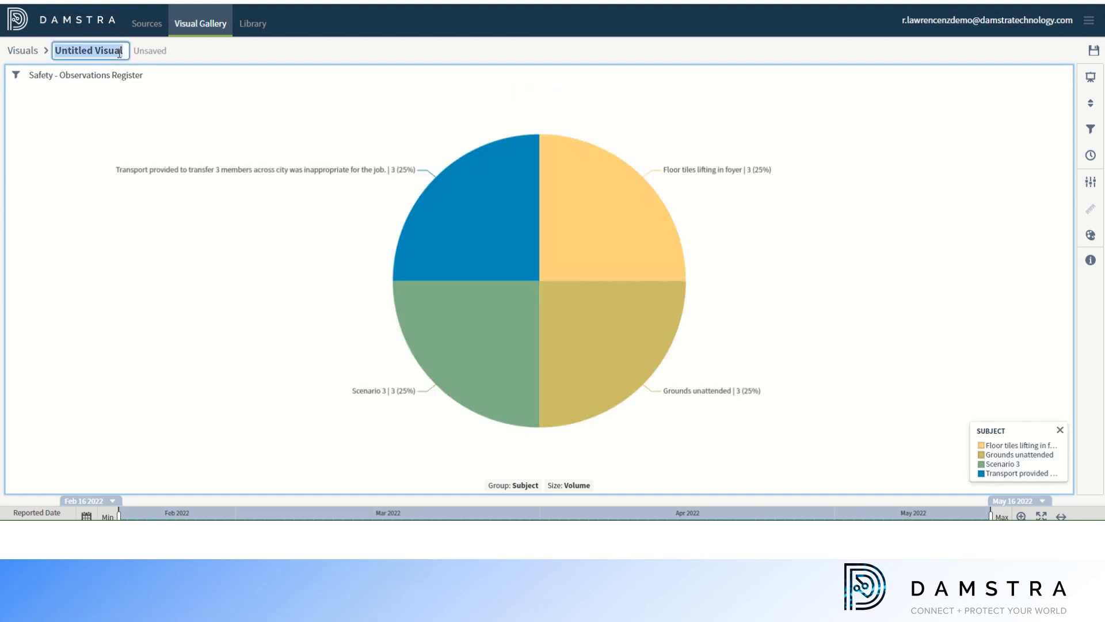
{"action": "type", "text": "O"}
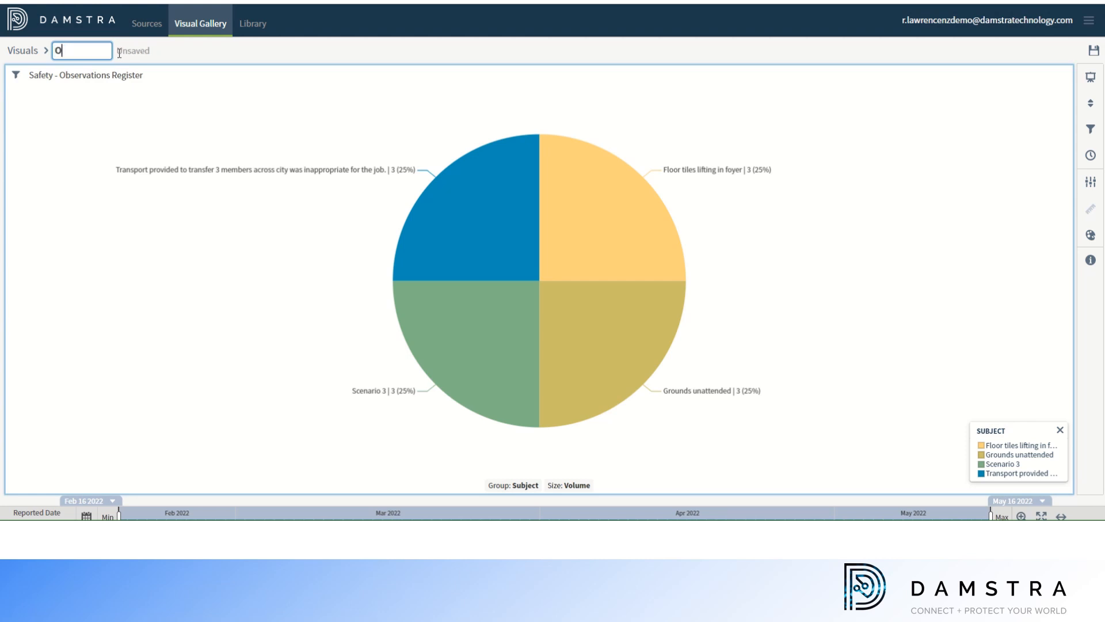
{"action": "type", "text": "bs last quartwe"}
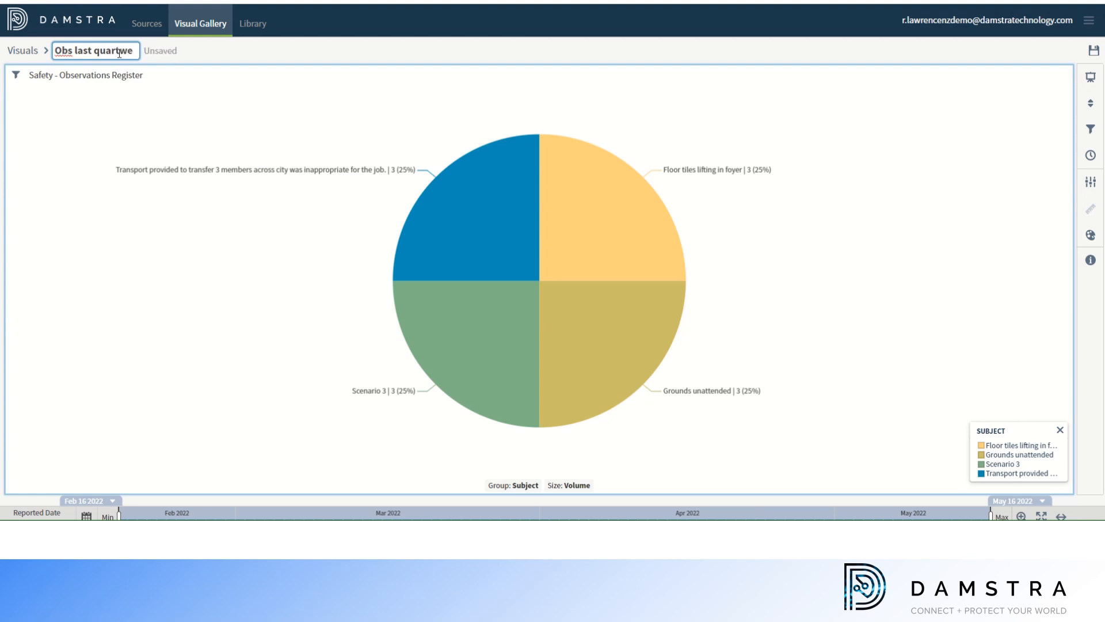
{"action": "key", "text": "BackSpace"}
{"action": "key", "text": "BackSpace"}
{"action": "type", "text": "er"}
{"action": "left_click", "coordinate": [1094, 50]}
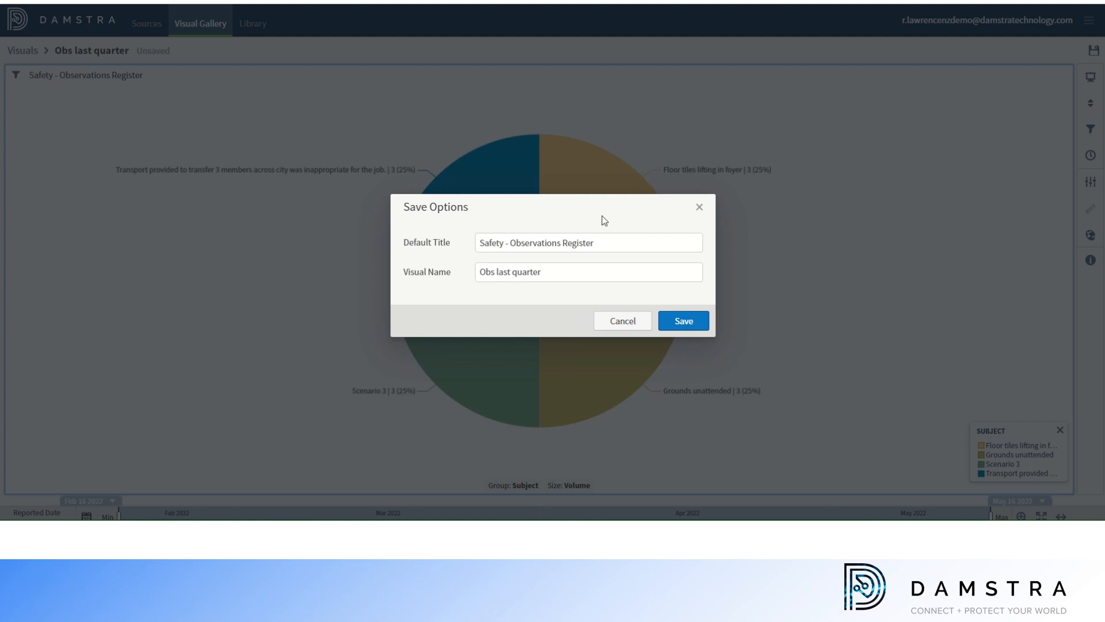
{"action": "left_click", "coordinate": [683, 321]}
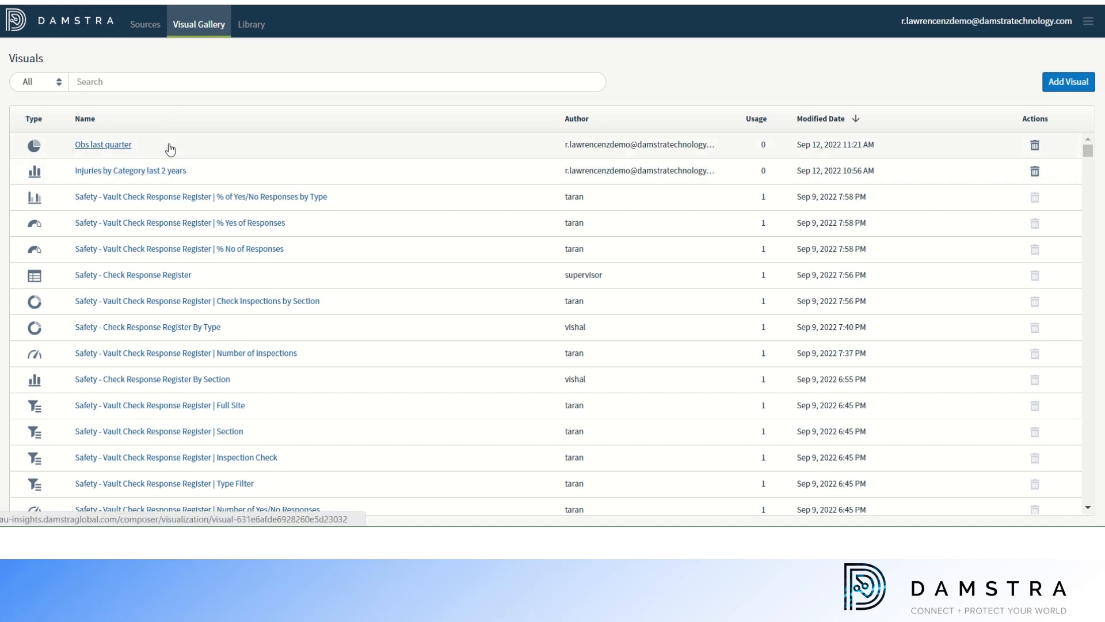
Show only the favourite dashboards in the Library and open "Safety - Events Register"
{"action": "left_click", "coordinate": [249, 30]}
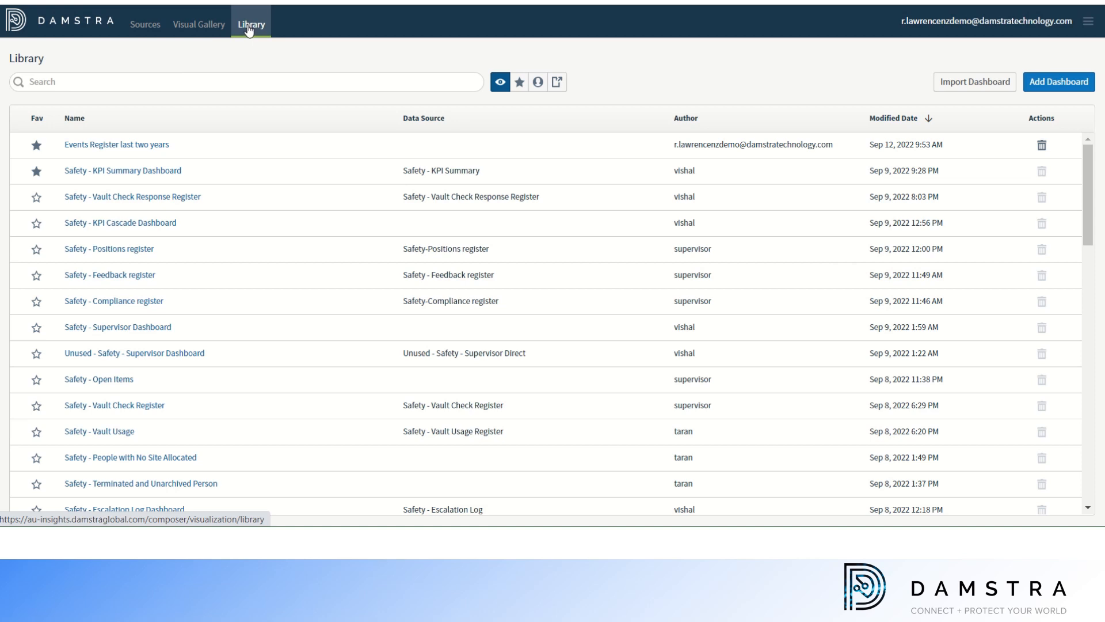
{"action": "left_click", "coordinate": [518, 84]}
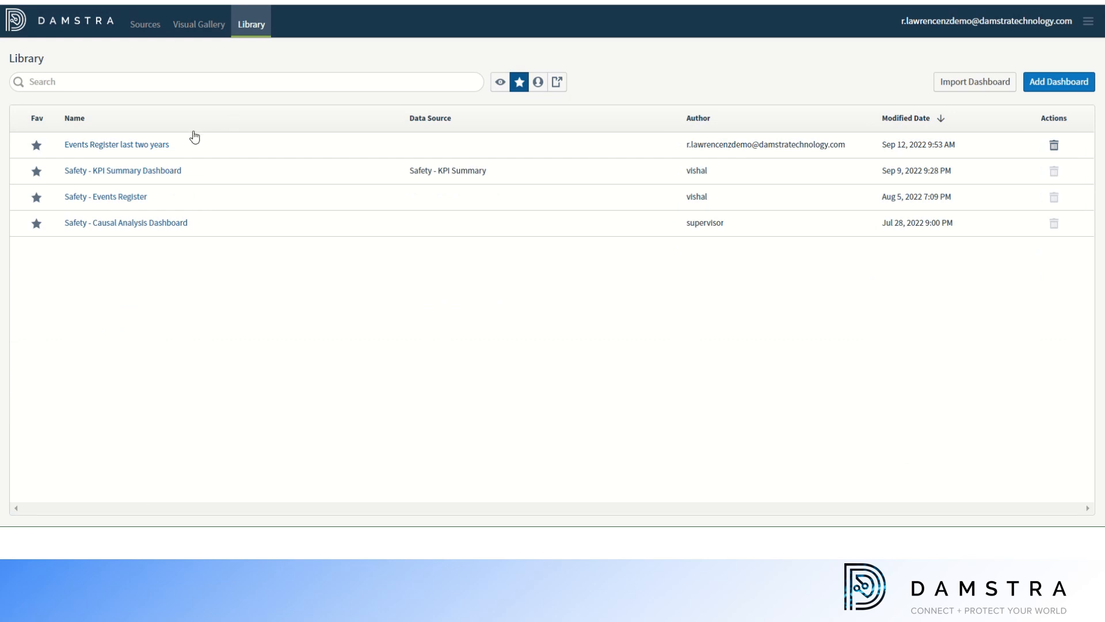
{"action": "left_click", "coordinate": [119, 198]}
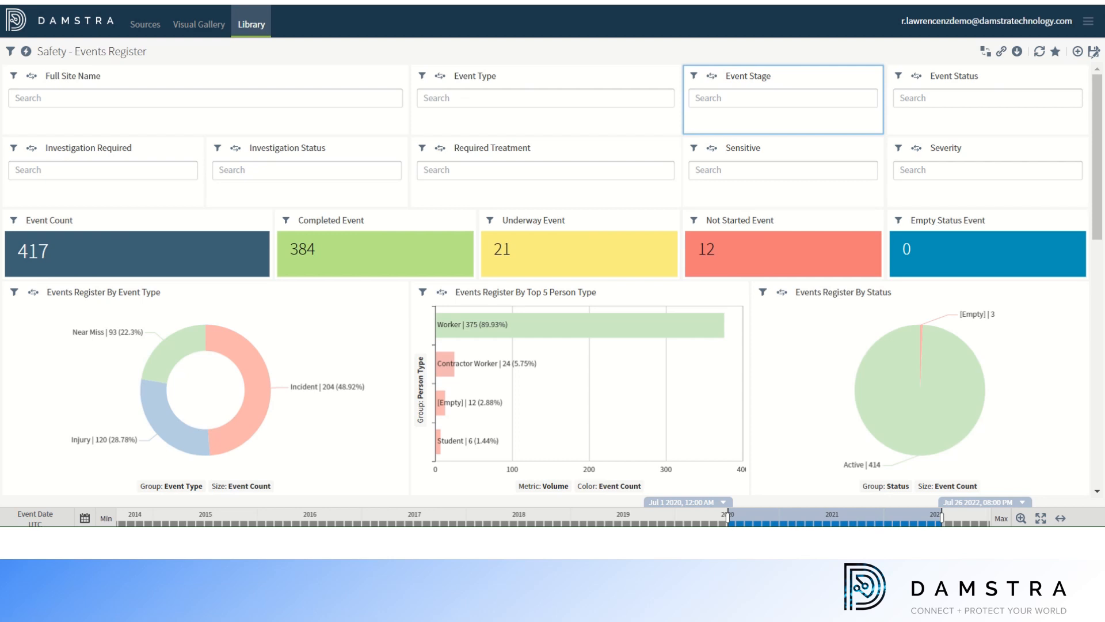
{"action": "left_click", "coordinate": [10, 52]}
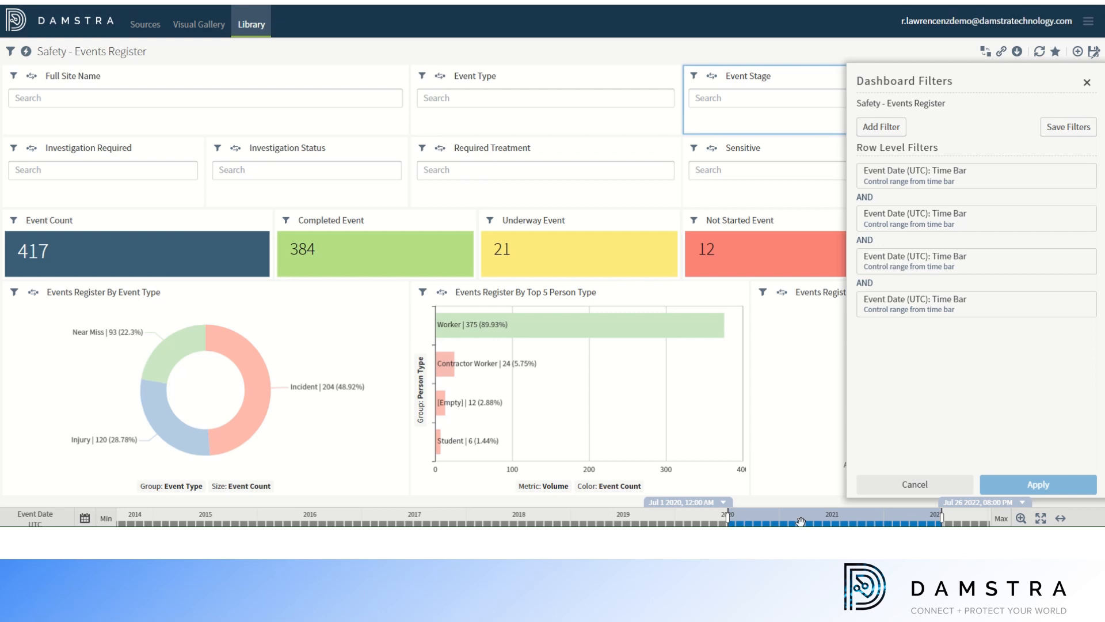
{"action": "left_click", "coordinate": [879, 128]}
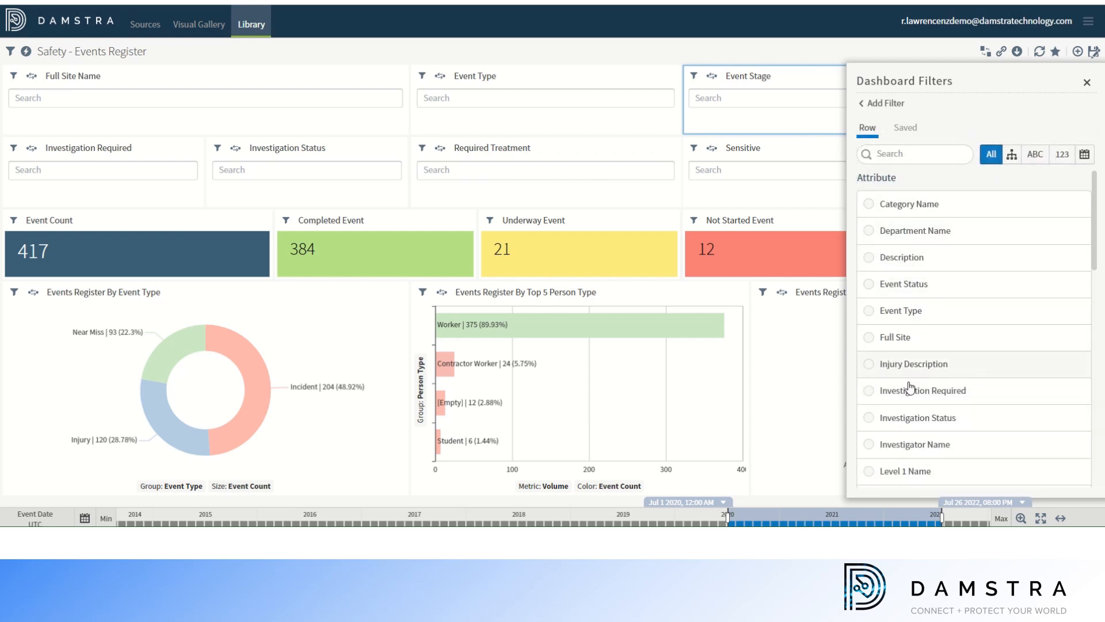
{"action": "left_click", "coordinate": [911, 202]}
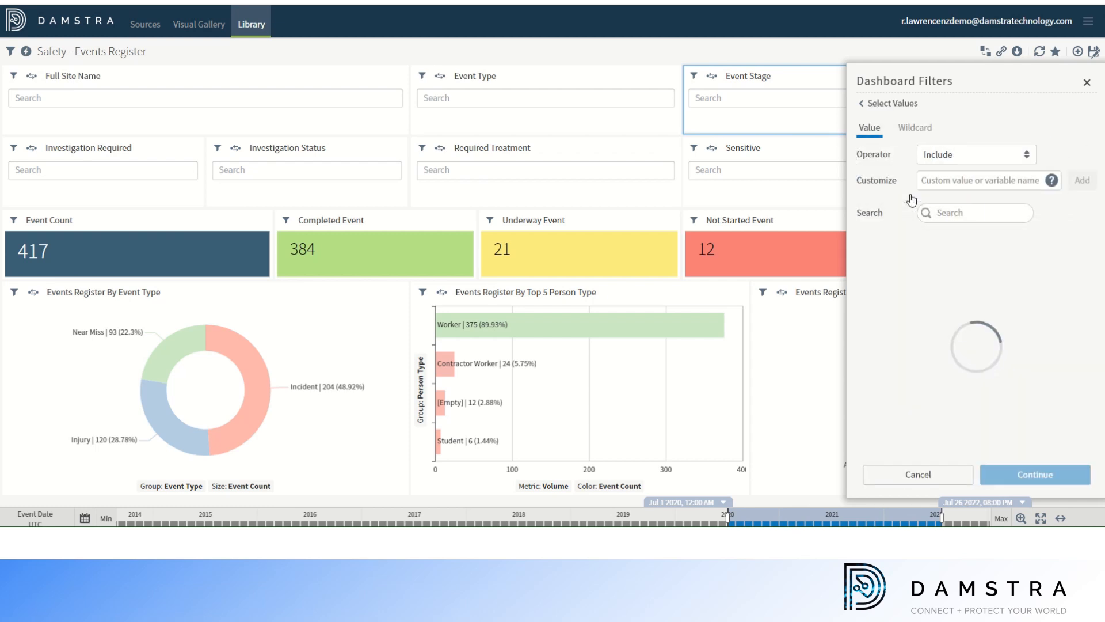
{"action": "left_click", "coordinate": [1087, 83]}
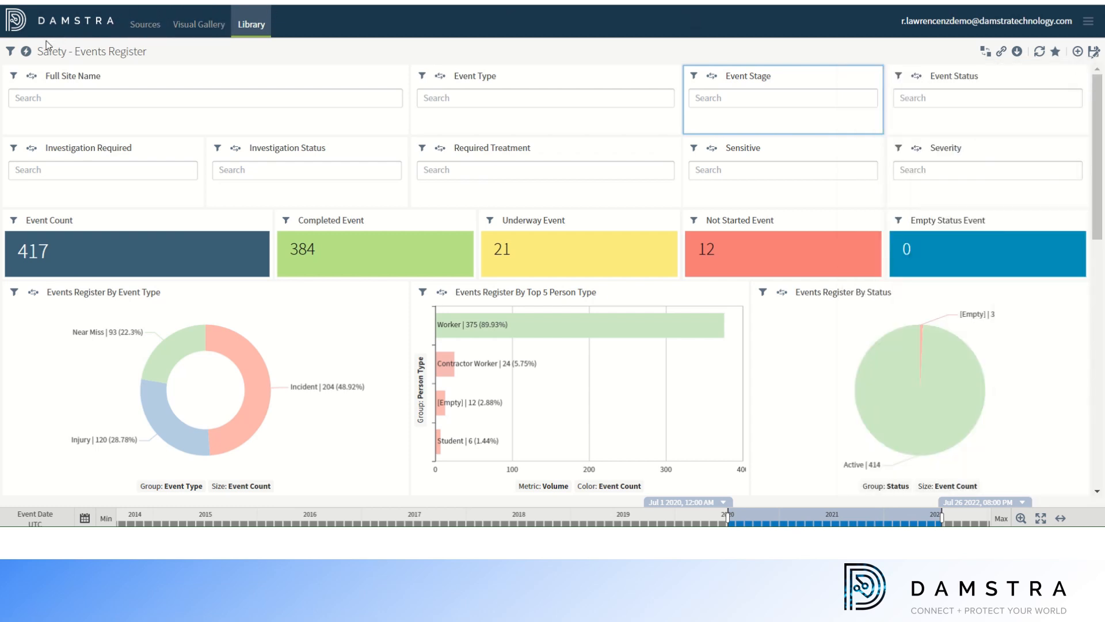
View the values available in the Full Site Name, Event Type, Event Stage and Event Status filters
{"action": "left_click", "coordinate": [38, 97]}
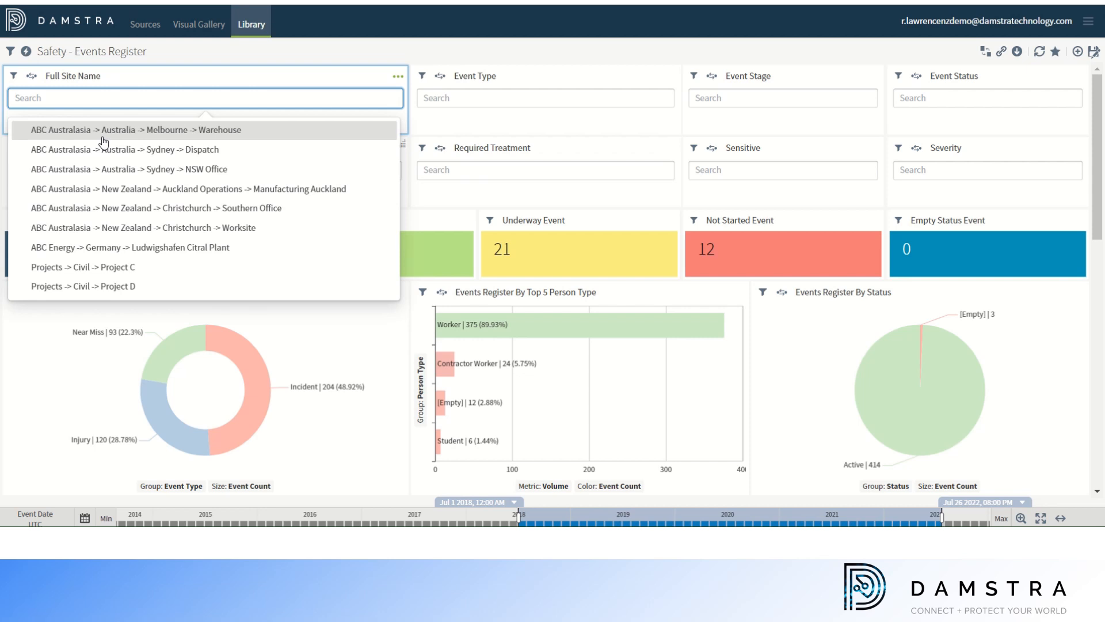
{"action": "left_click", "coordinate": [526, 96]}
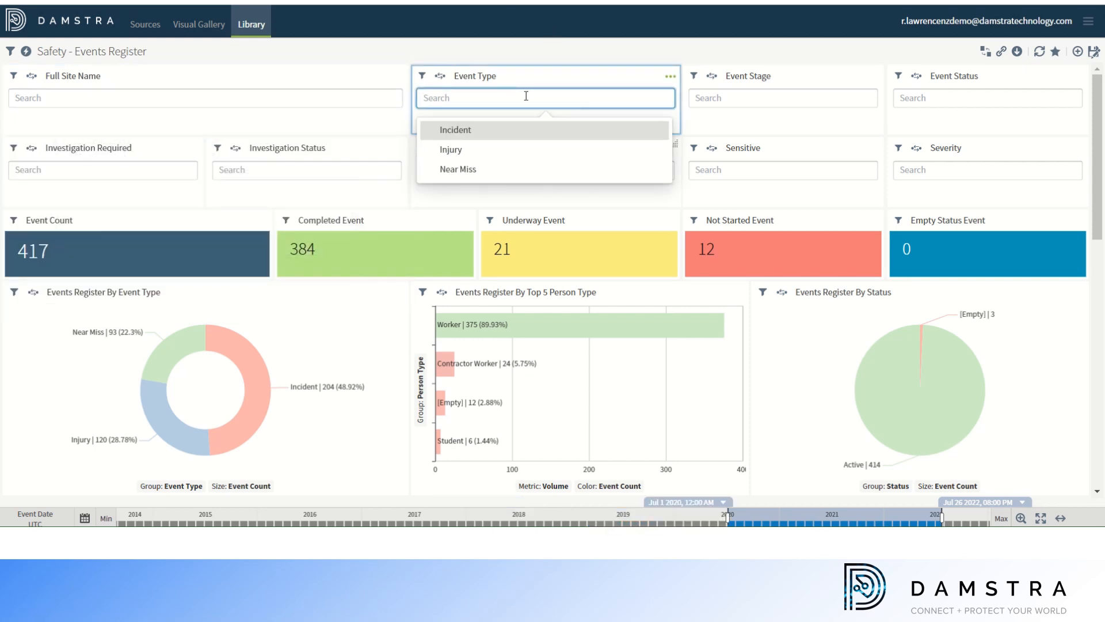
{"action": "left_click", "coordinate": [727, 97]}
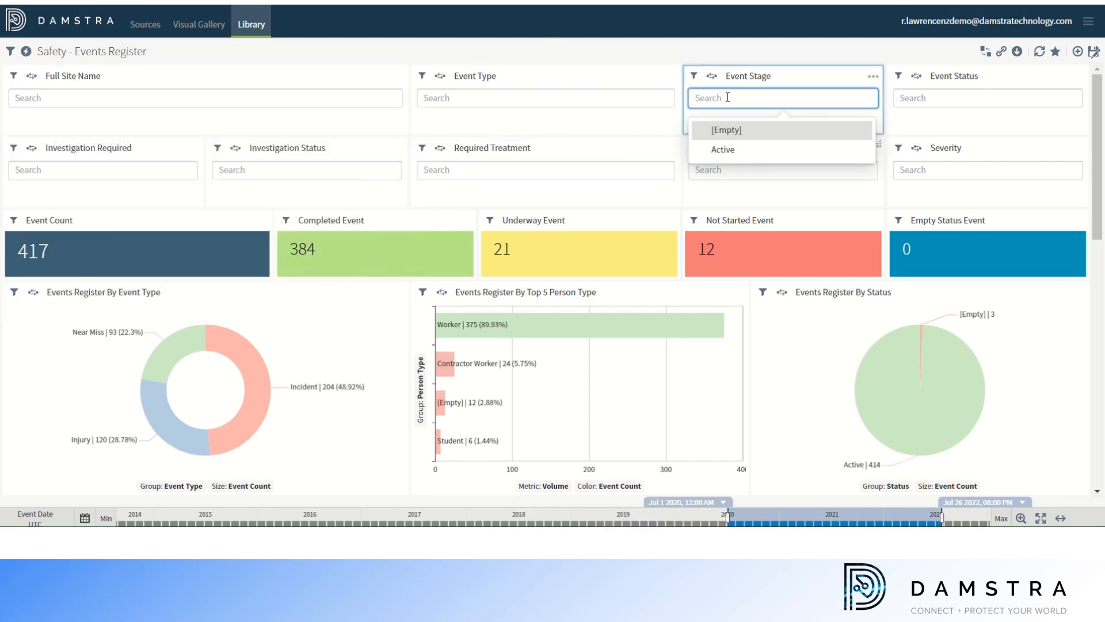
{"action": "left_click", "coordinate": [919, 98]}
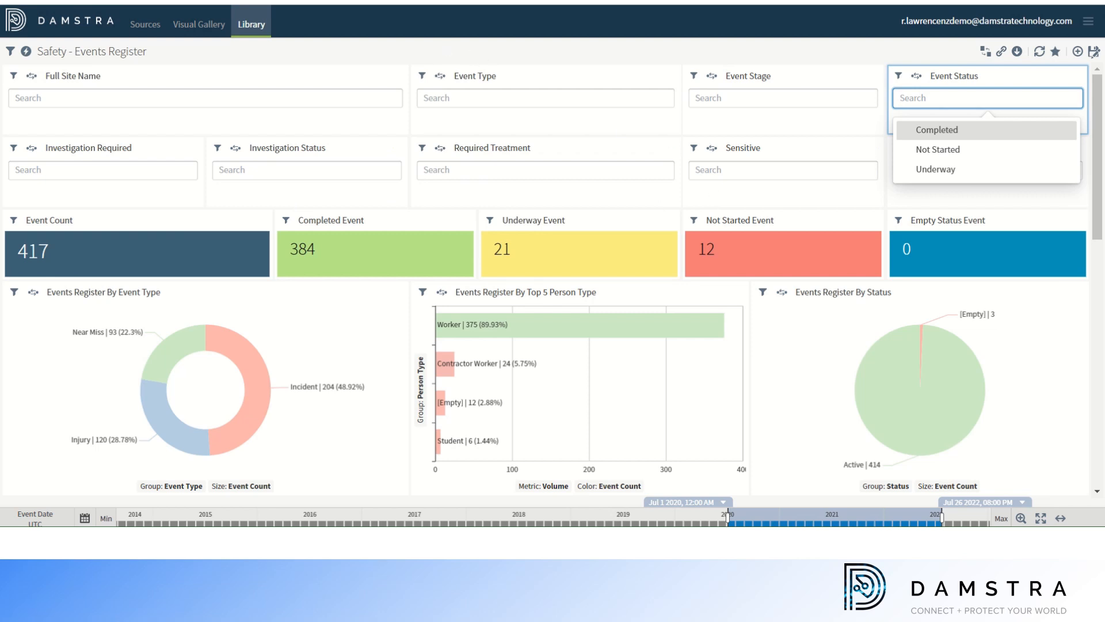
{"action": "left_click", "coordinate": [928, 45]}
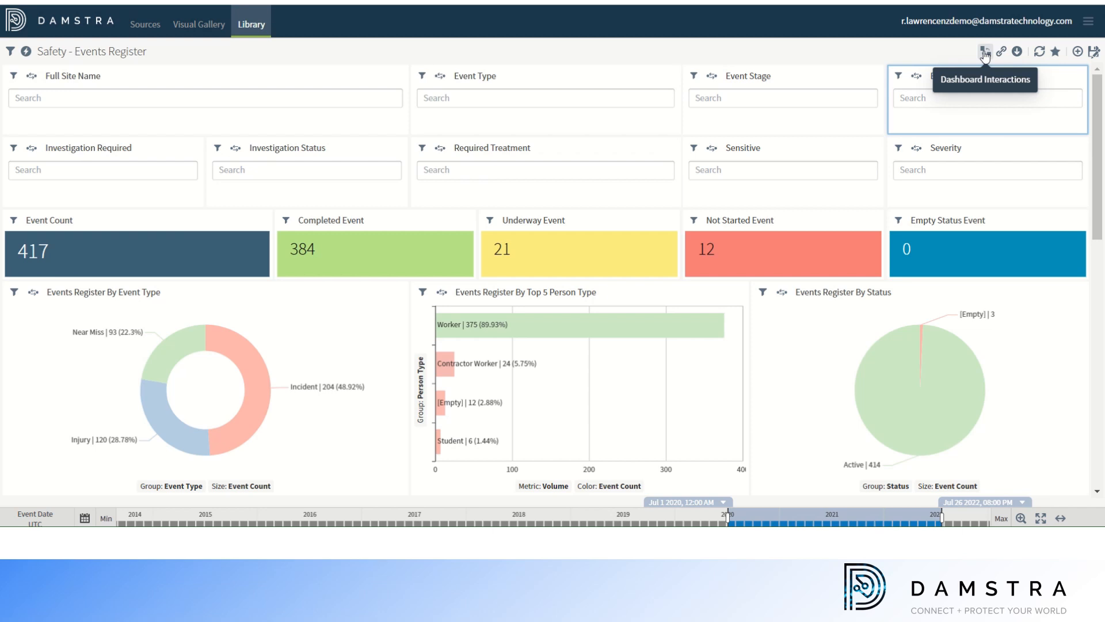
View the dashboard's download options and the Events Register table's own options, including Export
{"action": "left_click", "coordinate": [1017, 52]}
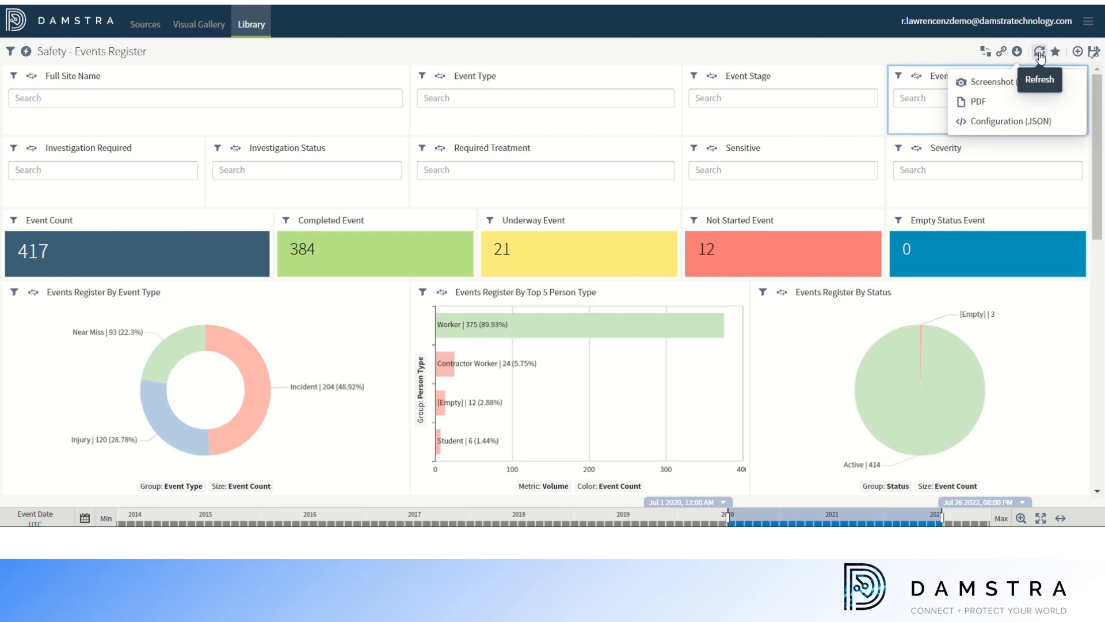
{"action": "left_click", "coordinate": [1076, 53]}
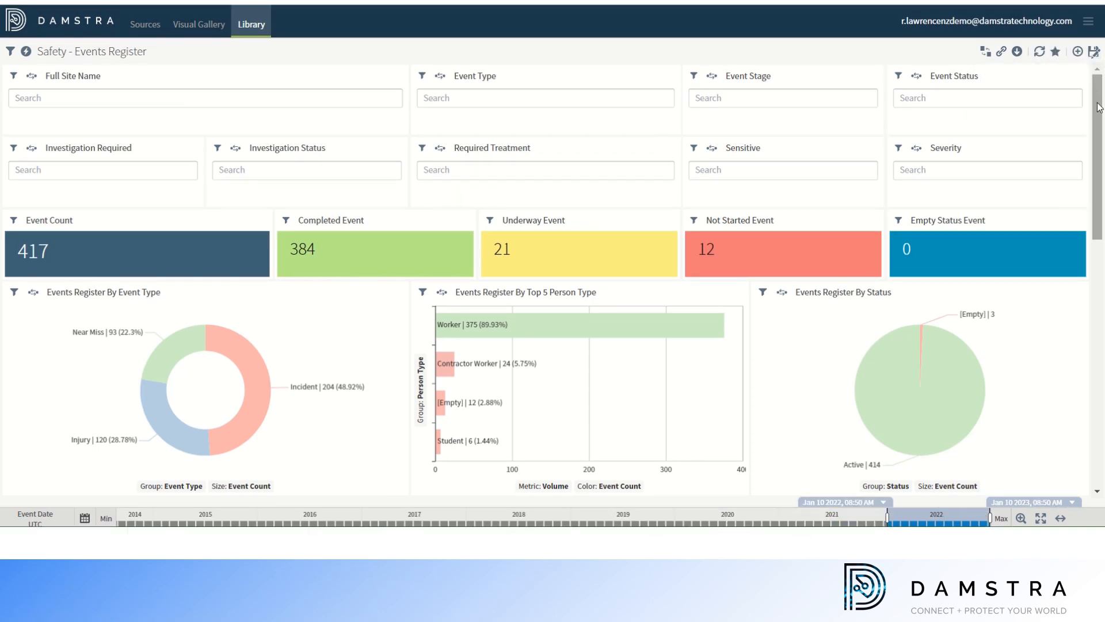
{"action": "left_click_drag", "start_coordinate": [1099, 108], "coordinate": [1099, 243]}
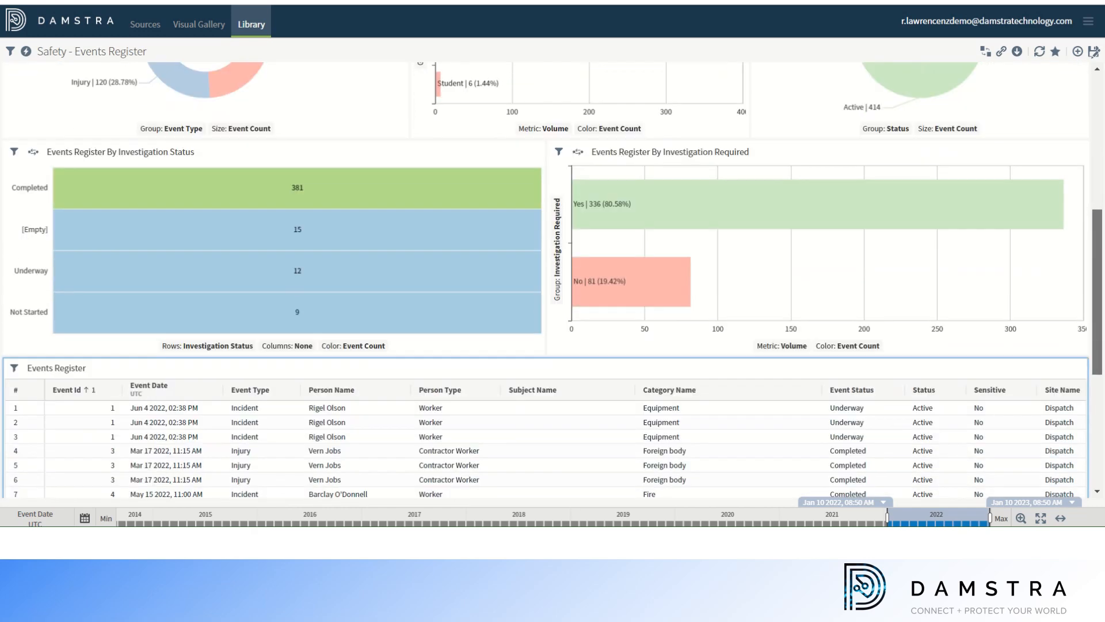
{"action": "scroll", "coordinate": [553, 280], "scroll_direction": "down", "scroll_amount": 5}
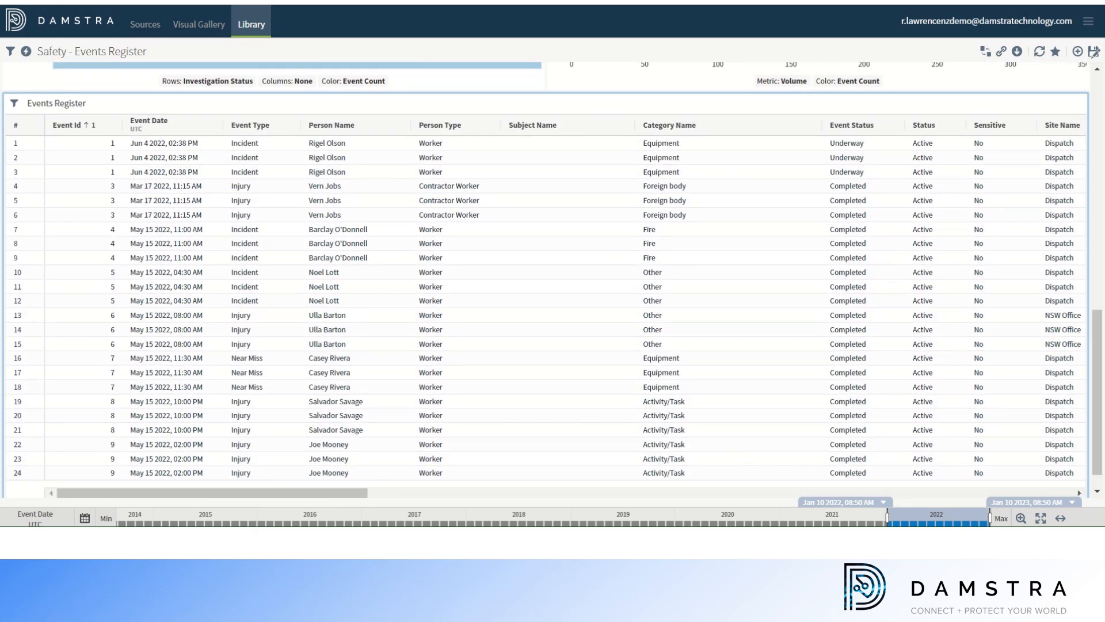
{"action": "left_click", "coordinate": [1078, 106]}
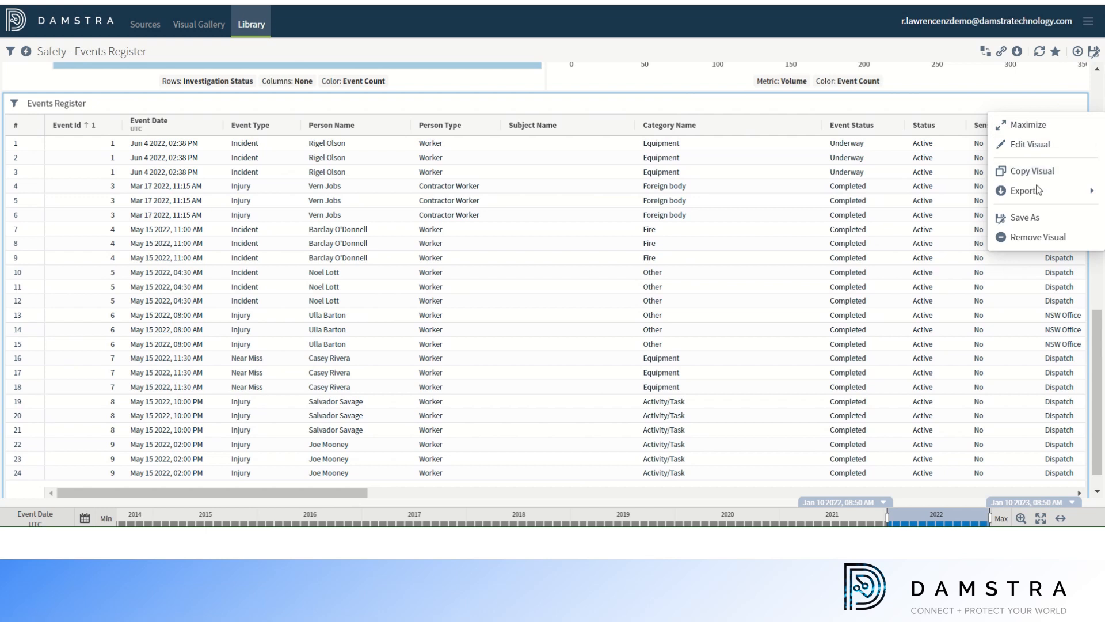
{"action": "mouse_move", "coordinate": [992, 191]}
Hide the #, Event Status and Status columns of the Events Register table, and hide and restore the Event Type column
{"action": "left_click", "coordinate": [487, 127]}
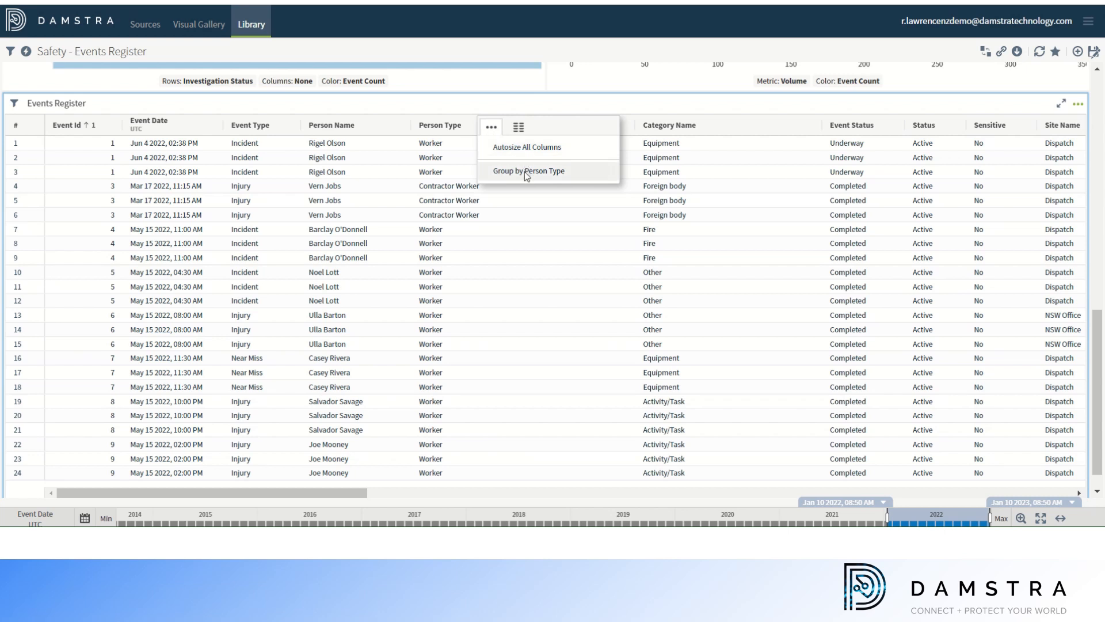
{"action": "left_click", "coordinate": [519, 128]}
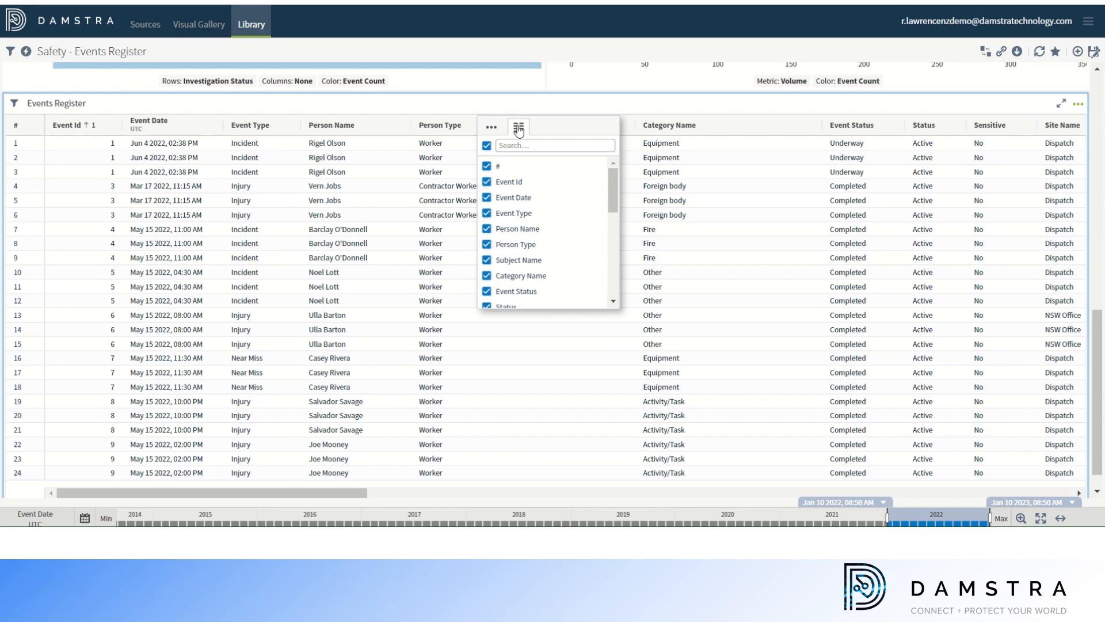
{"action": "left_click", "coordinate": [488, 214]}
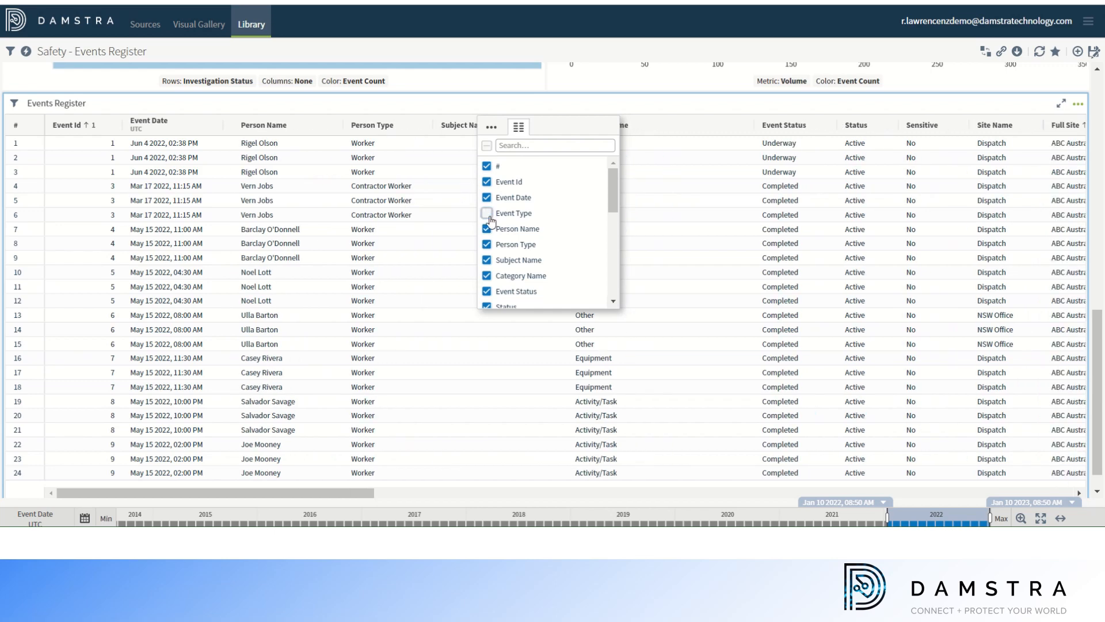
{"action": "left_click", "coordinate": [486, 166]}
{"action": "left_click", "coordinate": [487, 291]}
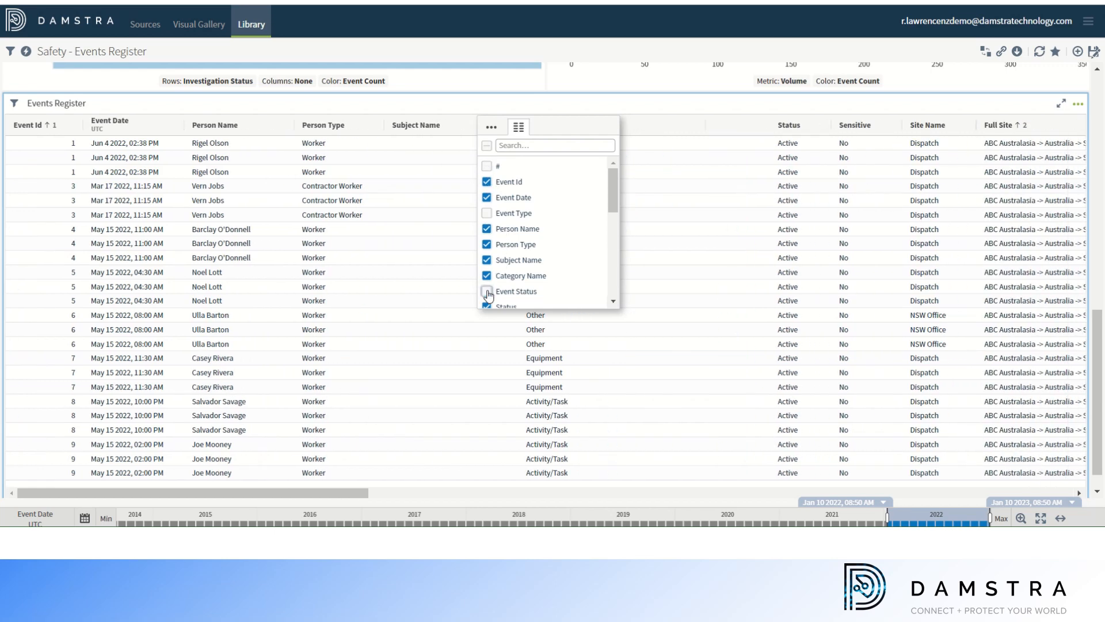
{"action": "left_click", "coordinate": [487, 307]}
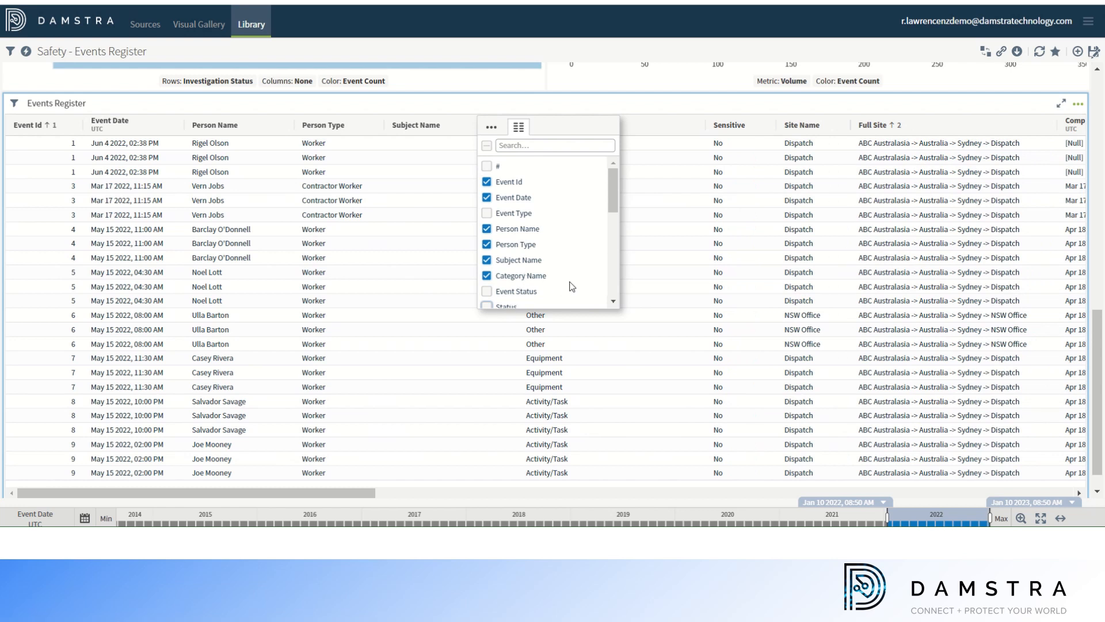
{"action": "left_click", "coordinate": [514, 213]}
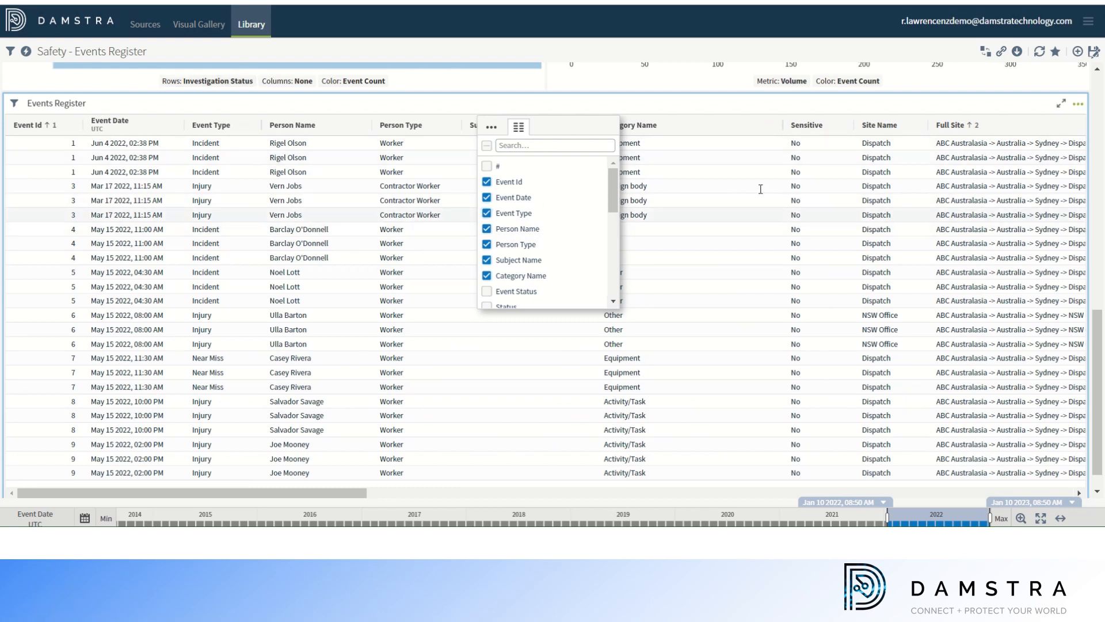
Edit the Events Register table's column order so Event Date comes first and Subject Name follows Event Id, and apply it
{"action": "left_click", "coordinate": [1077, 105]}
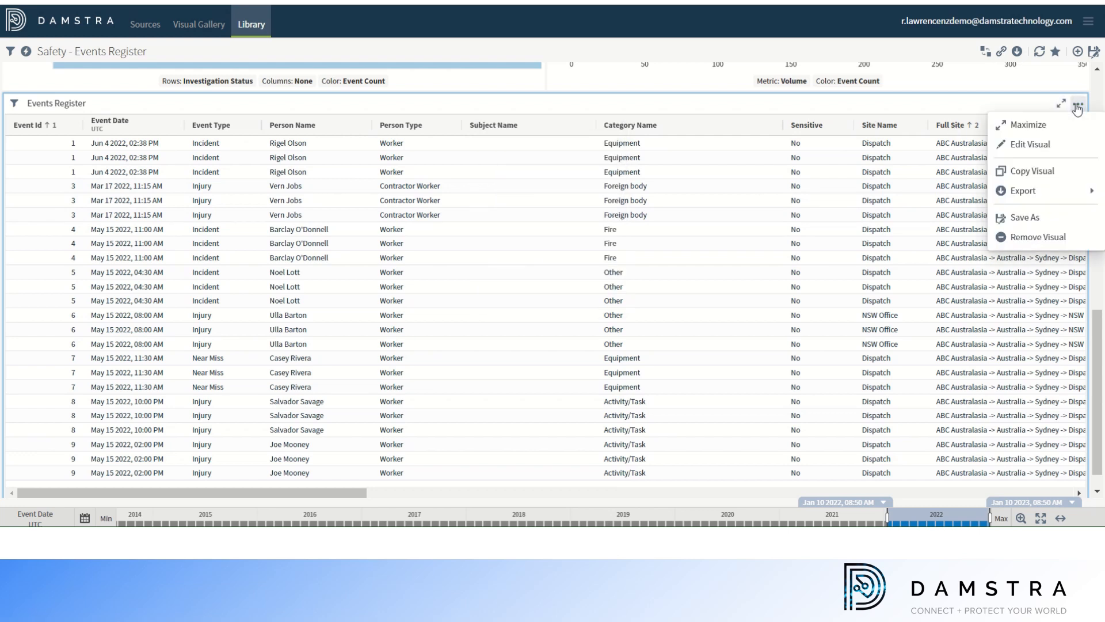
{"action": "left_click", "coordinate": [1029, 146]}
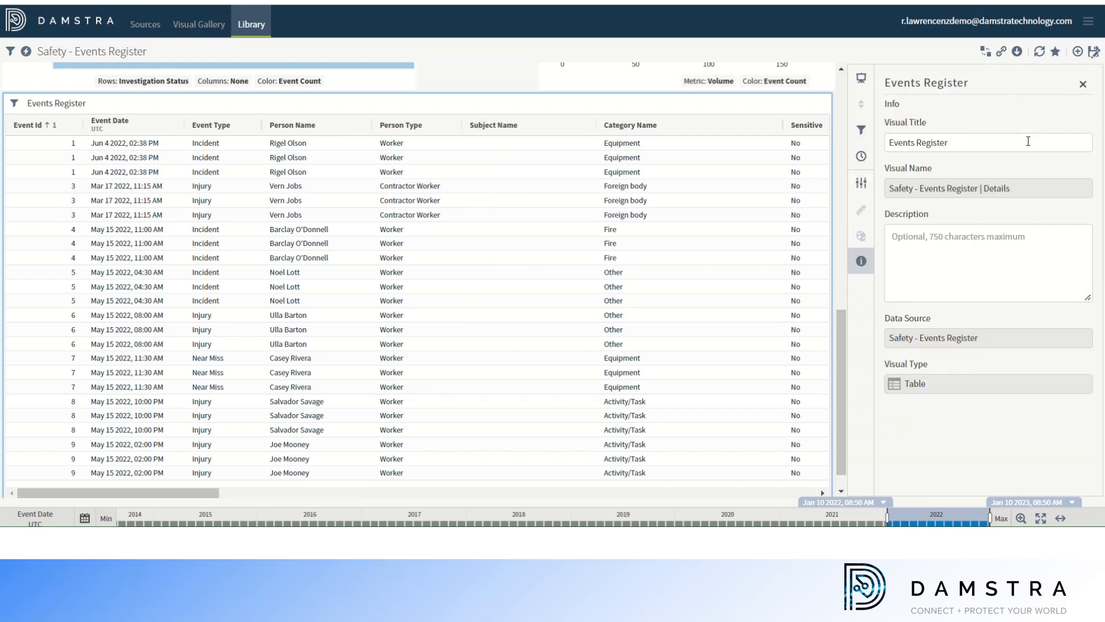
{"action": "left_click", "coordinate": [862, 183]}
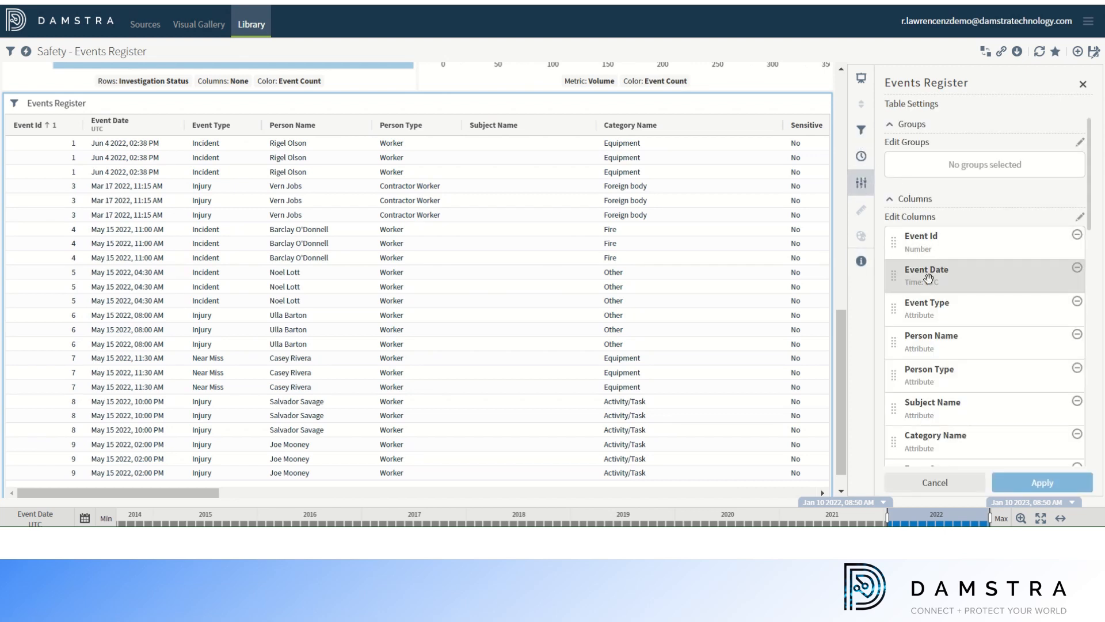
{"action": "left_click_drag", "start_coordinate": [928, 275], "coordinate": [928, 241]}
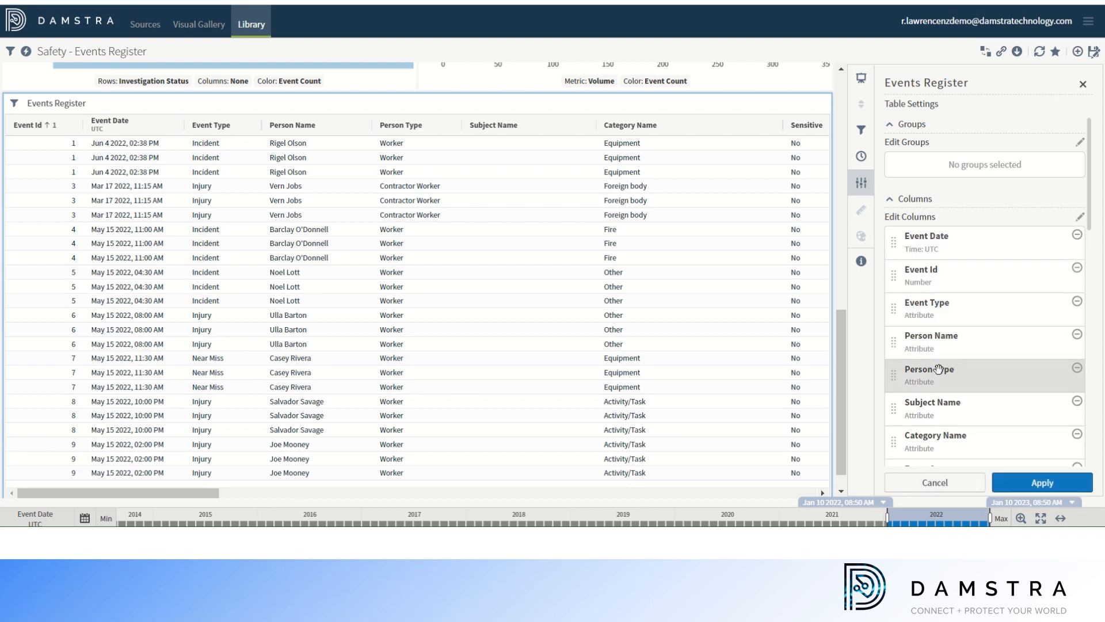
{"action": "left_click_drag", "start_coordinate": [940, 407], "coordinate": [936, 298]}
{"action": "left_click", "coordinate": [1043, 483]}
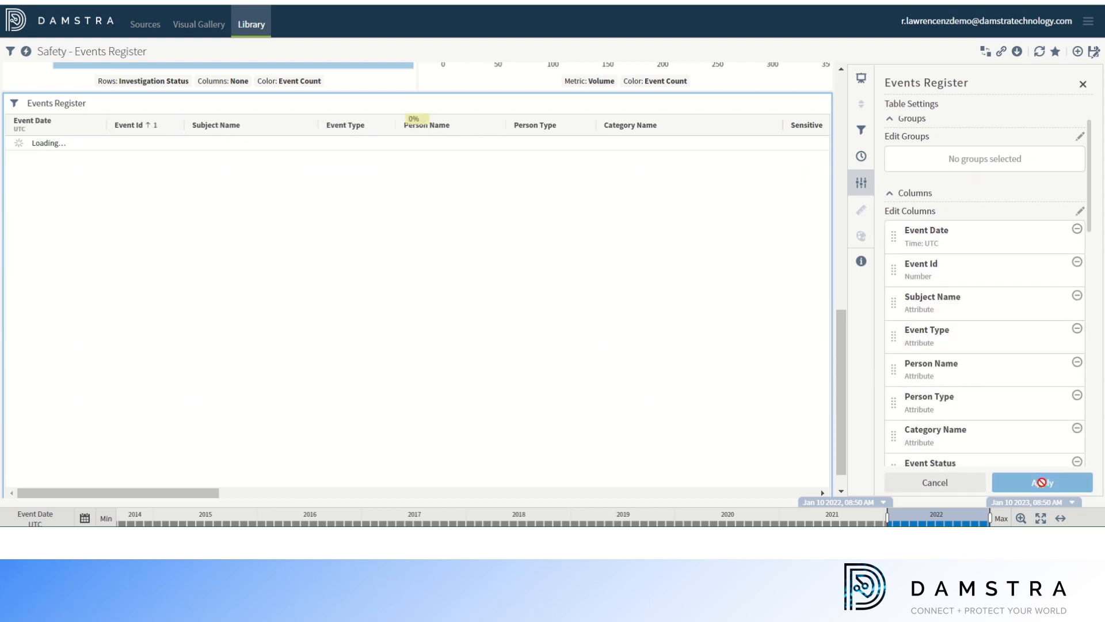
{"action": "left_click", "coordinate": [1083, 86]}
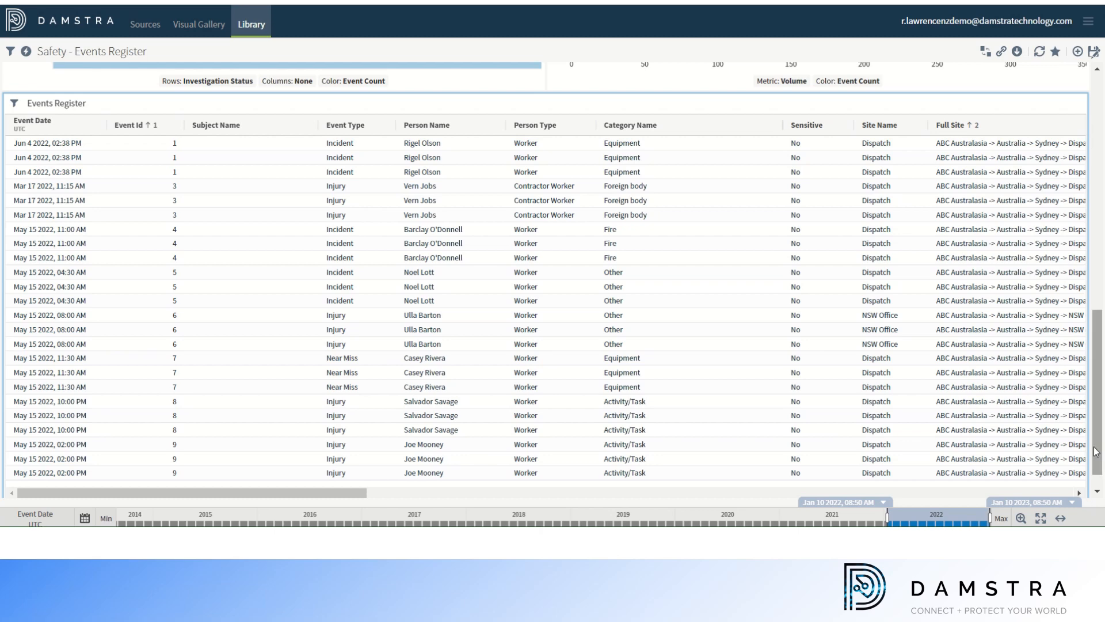
Move the Top 5 Person Type chart to the start of its row and place the Event Type donut directly after it
{"action": "left_click_drag", "start_coordinate": [1096, 452], "coordinate": [1065, 257]}
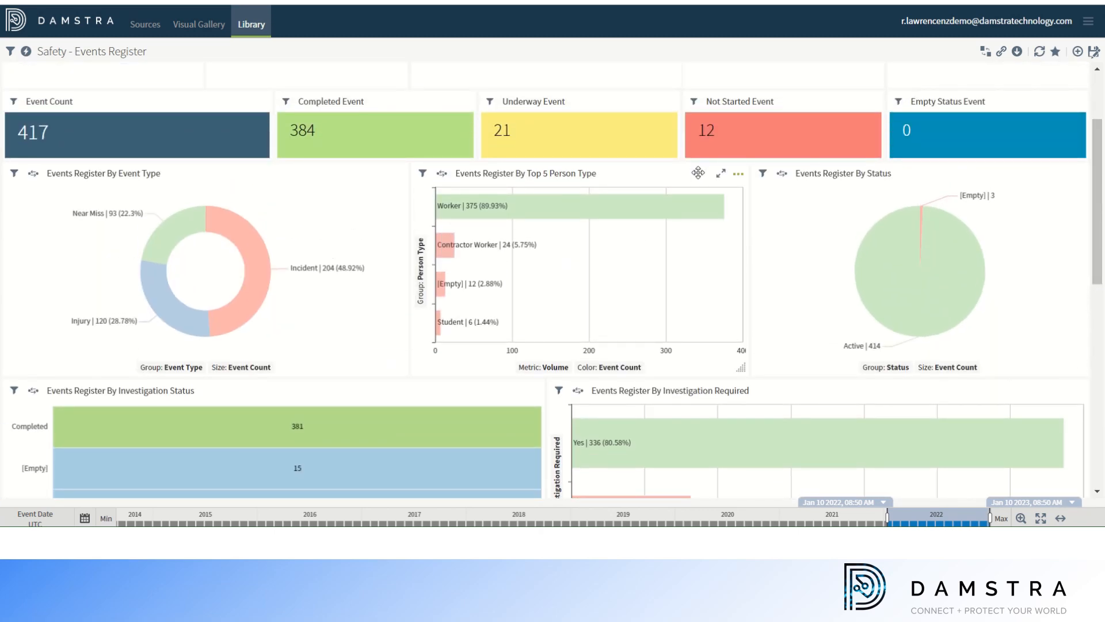
{"action": "left_click_drag", "start_coordinate": [699, 173], "coordinate": [285, 176]}
{"action": "left_click_drag", "start_coordinate": [369, 390], "coordinate": [679, 234]}
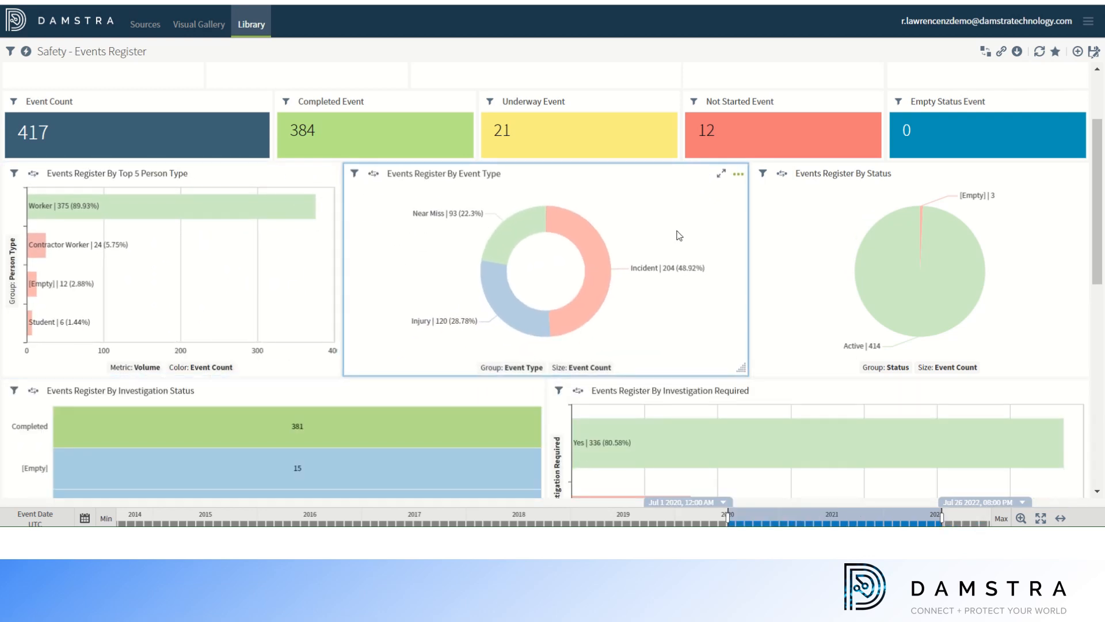
{"action": "mouse_move", "coordinate": [752, 379]}
{"action": "left_mouse_down"}
{"action": "mouse_move", "coordinate": [506, 350]}
{"action": "mouse_move", "coordinate": [745, 376]}
{"action": "left_mouse_up"}
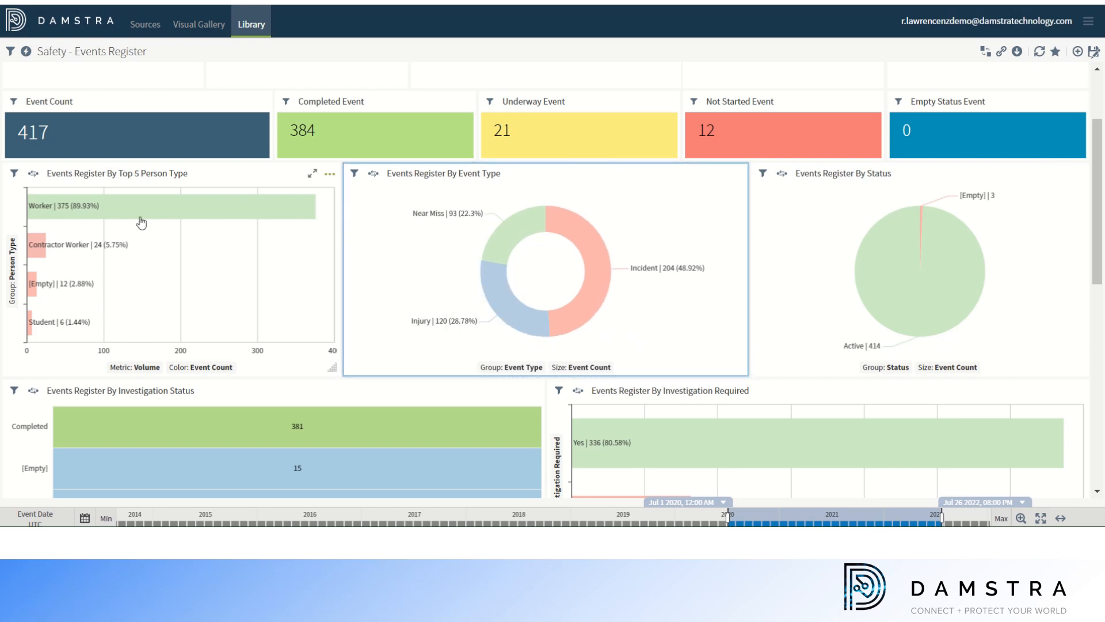
Remove the [Empty] person type from the Events Register By Top 5 Person Type chart
{"action": "mouse_move", "coordinate": [127, 220]}
{"action": "mouse_move", "coordinate": [73, 286]}
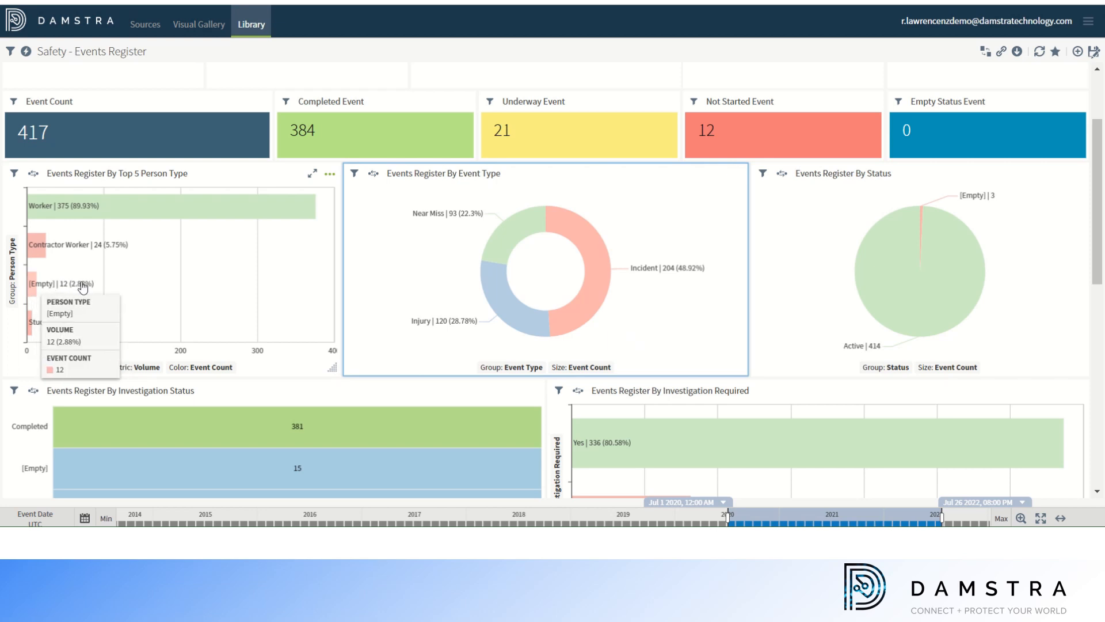
{"action": "left_click", "coordinate": [83, 285]}
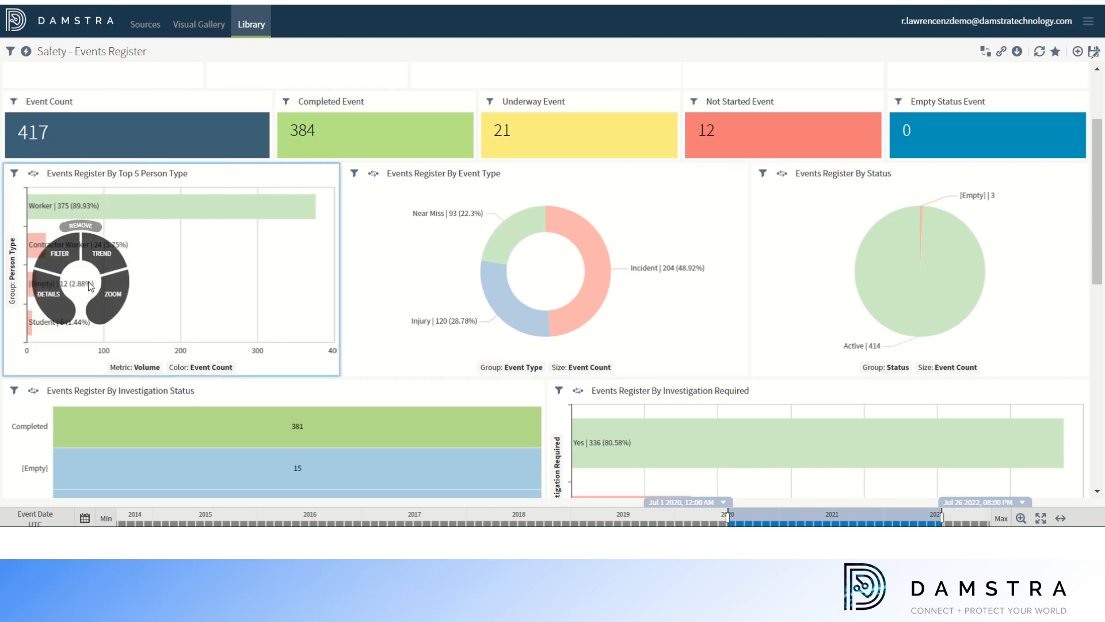
{"action": "left_click", "coordinate": [60, 254]}
{"action": "mouse_move", "coordinate": [36, 296]}
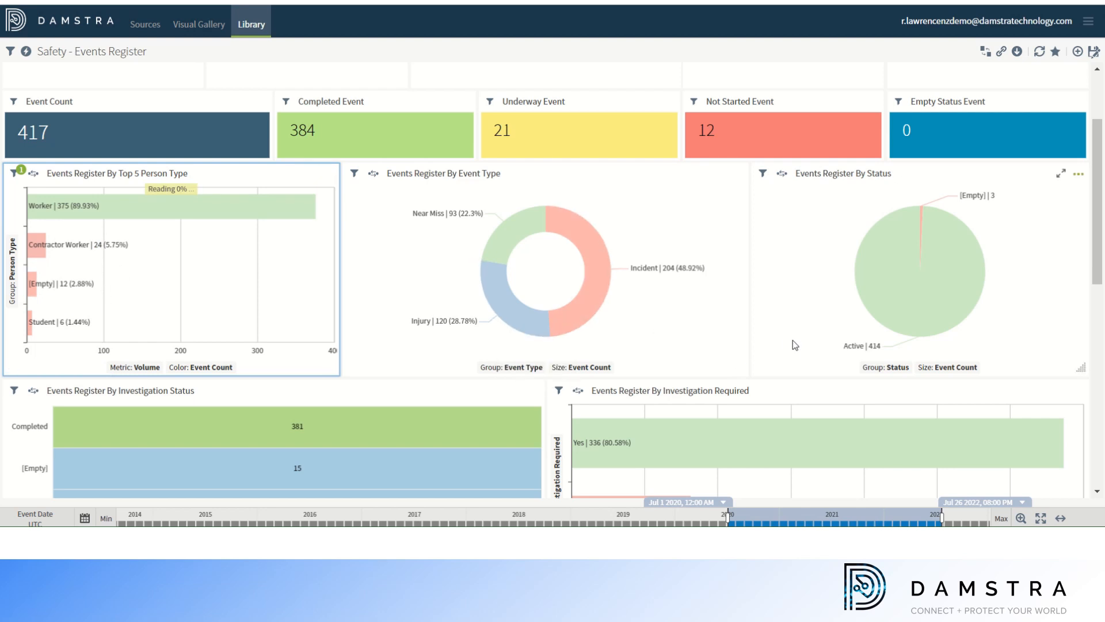
Change the grouping of the Events Register By Status pie from Status to Site Name
{"action": "left_click", "coordinate": [889, 367]}
{"action": "left_click_drag", "start_coordinate": [831, 295], "coordinate": [834, 326]}
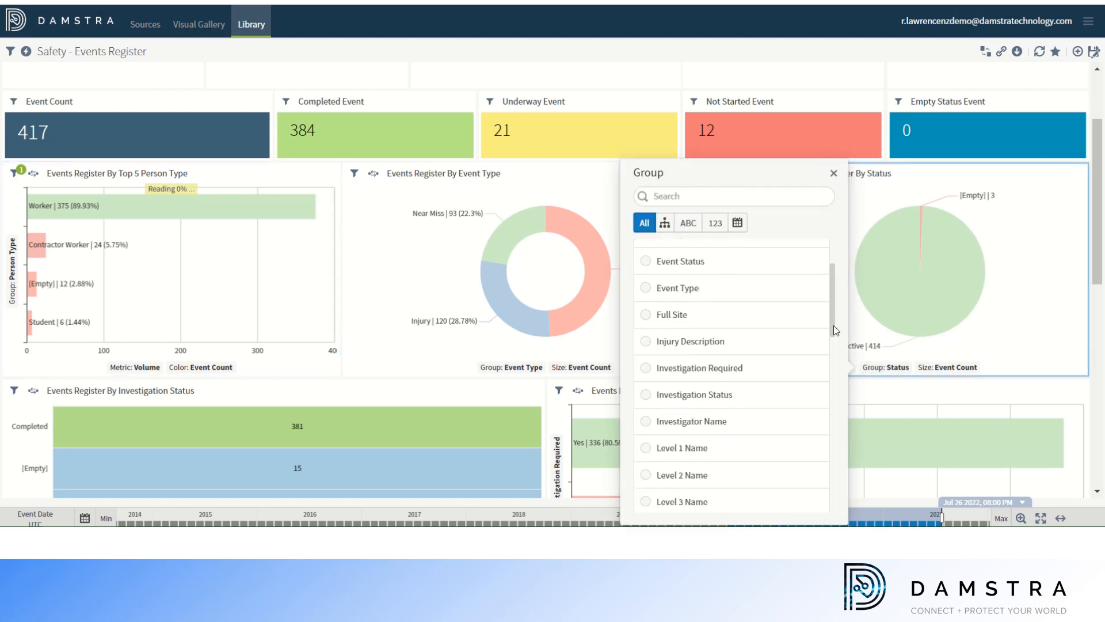
{"action": "scroll", "coordinate": [838, 317], "scroll_direction": "down", "scroll_amount": 5}
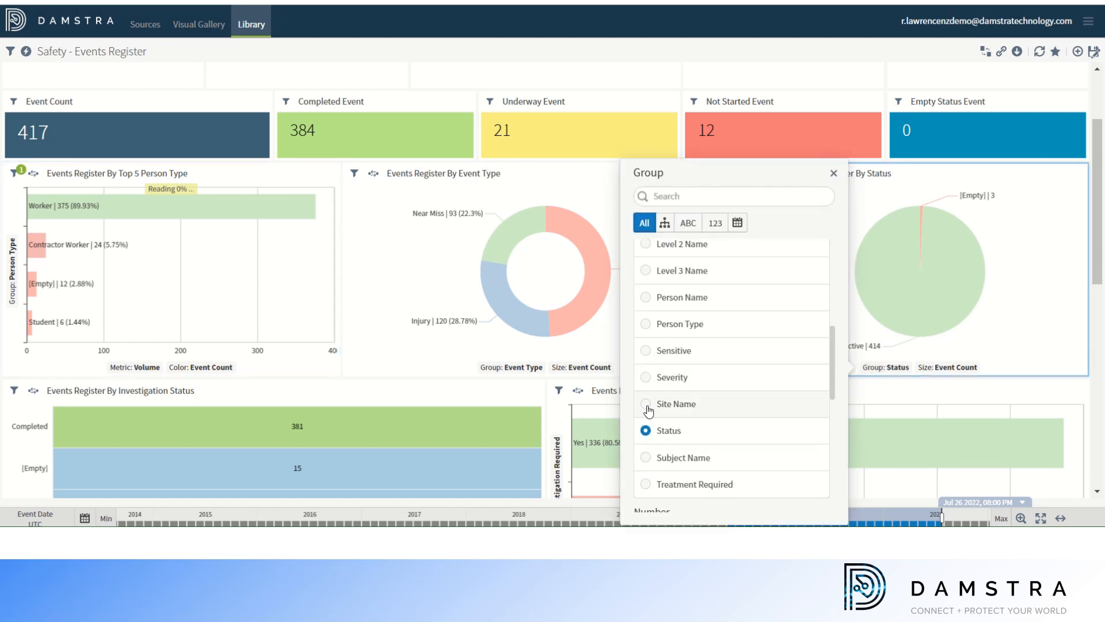
{"action": "left_click", "coordinate": [646, 405]}
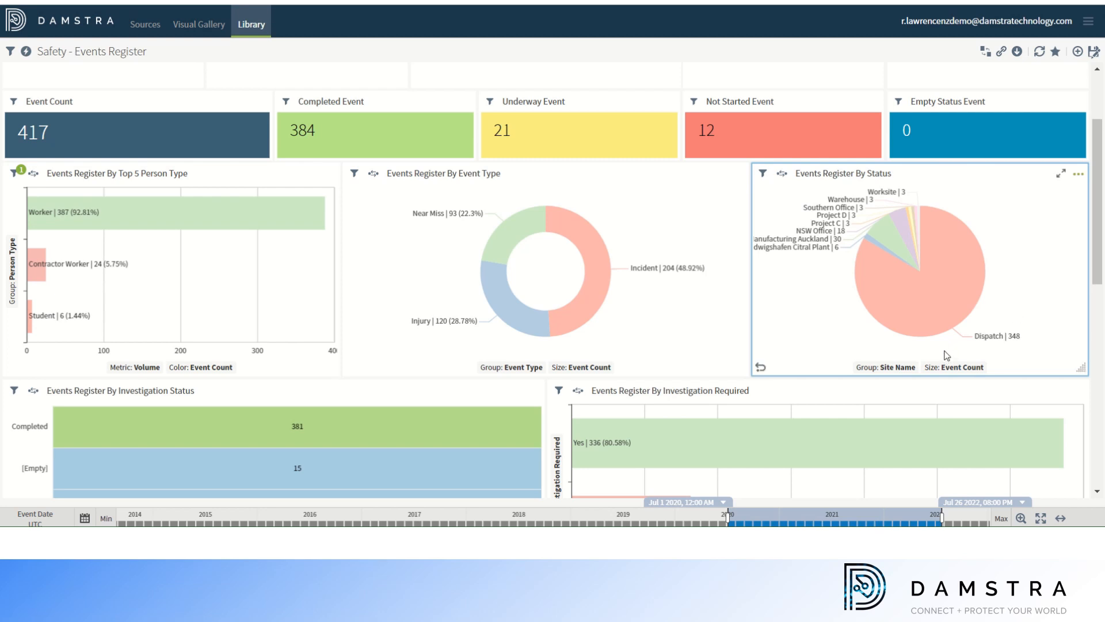
Change the visual style of the Events Register By Status pie to Packed Bubbles and hide its Volume legend
{"action": "left_click", "coordinate": [1078, 174]}
{"action": "left_click", "coordinate": [1023, 216]}
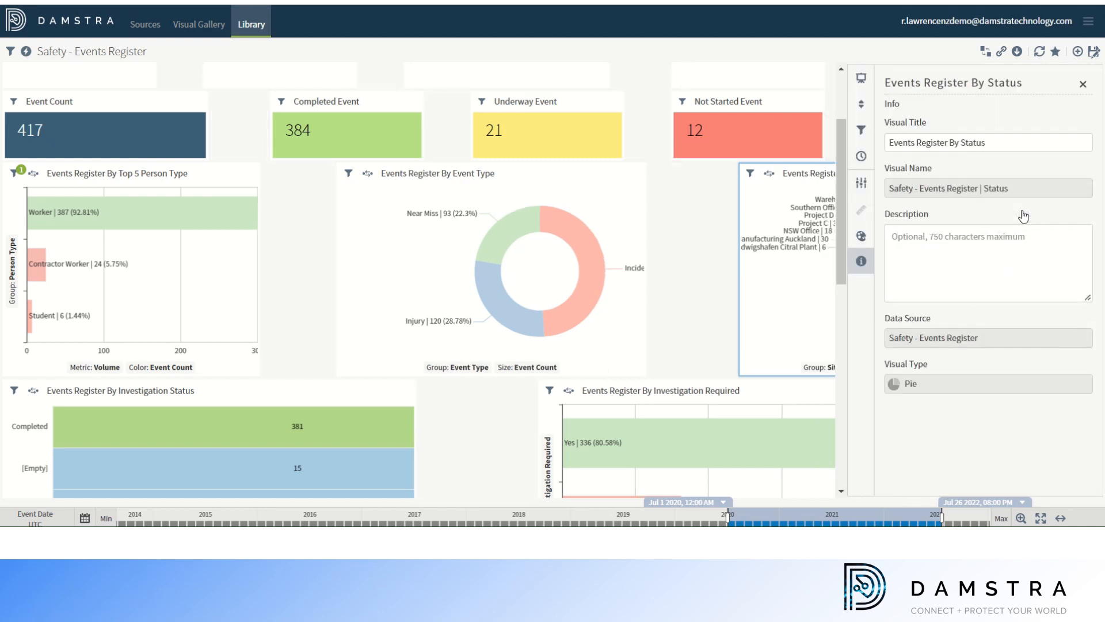
{"action": "left_click", "coordinate": [866, 81]}
{"action": "left_click_drag", "start_coordinate": [1087, 183], "coordinate": [1100, 340]}
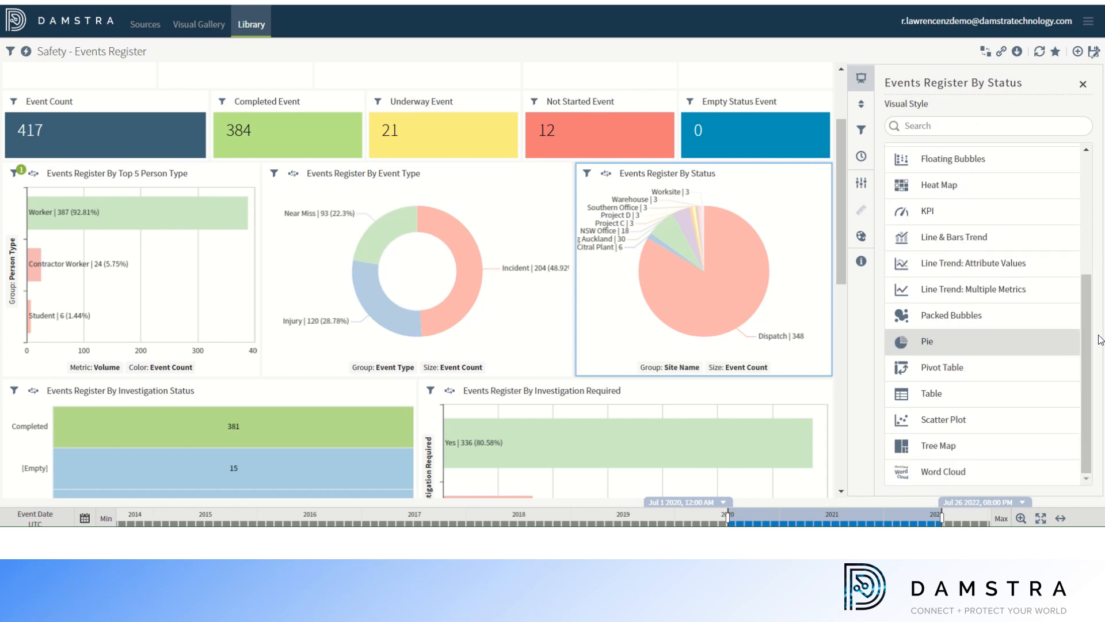
{"action": "left_click", "coordinate": [975, 316]}
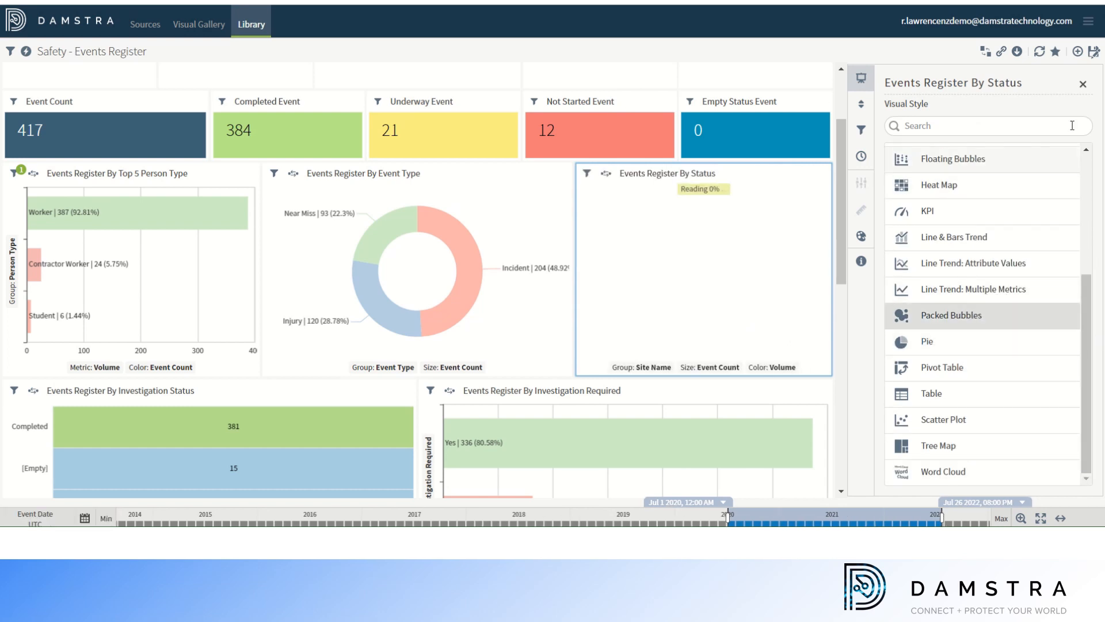
{"action": "left_click", "coordinate": [1082, 87]}
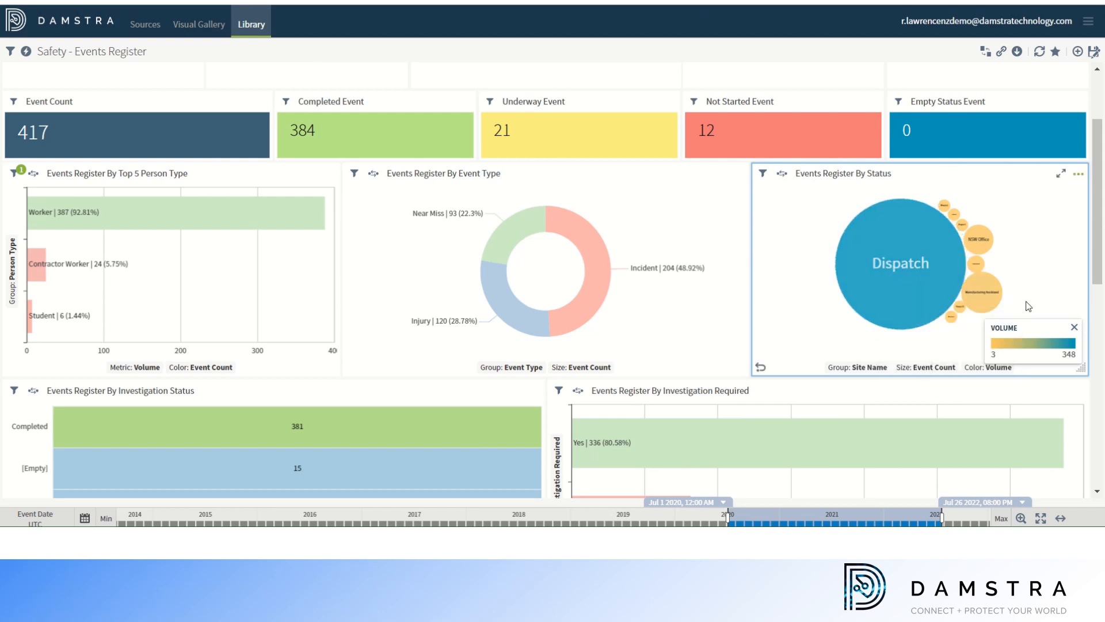
{"action": "left_click", "coordinate": [1074, 328]}
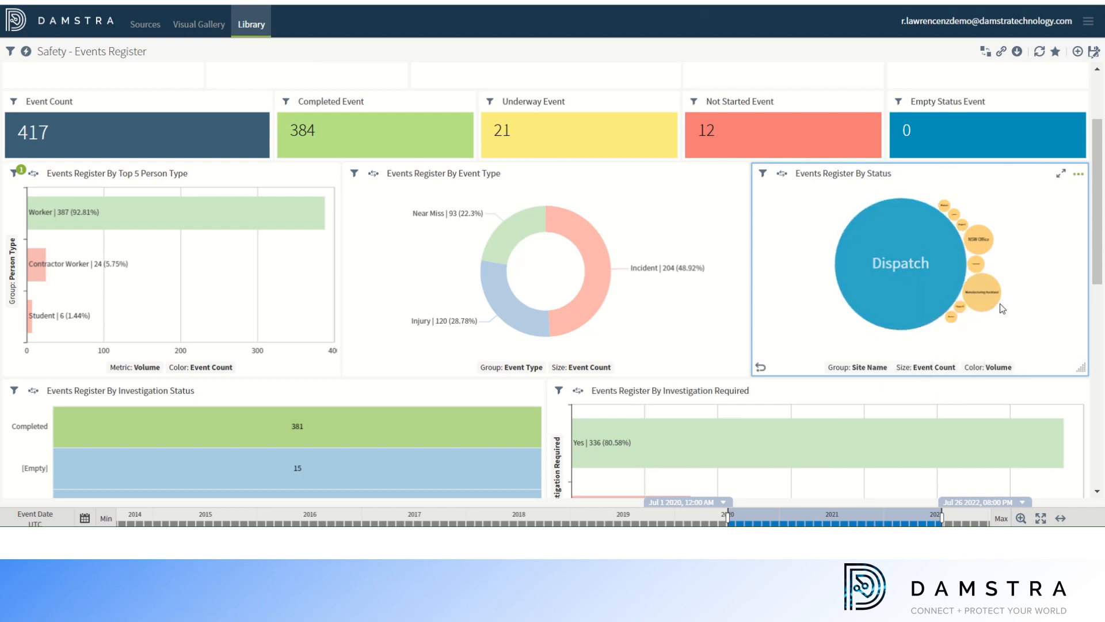
Rename the Events Register By Status packed bubbles chart as "Events by site"
{"action": "left_click", "coordinate": [829, 174]}
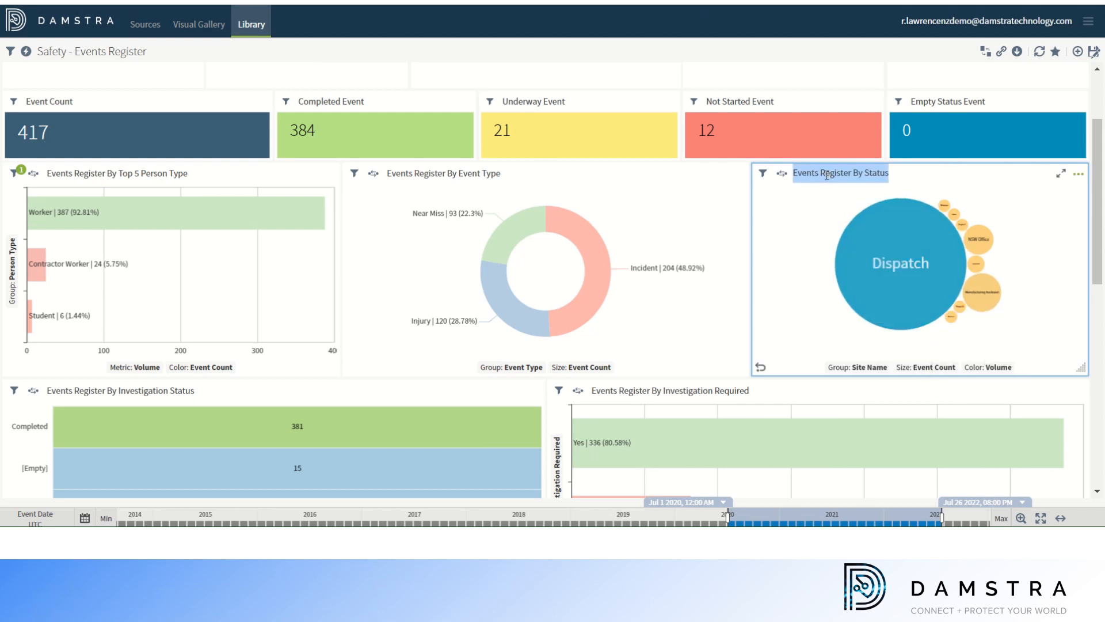
{"action": "type", "text": "Events by site"}
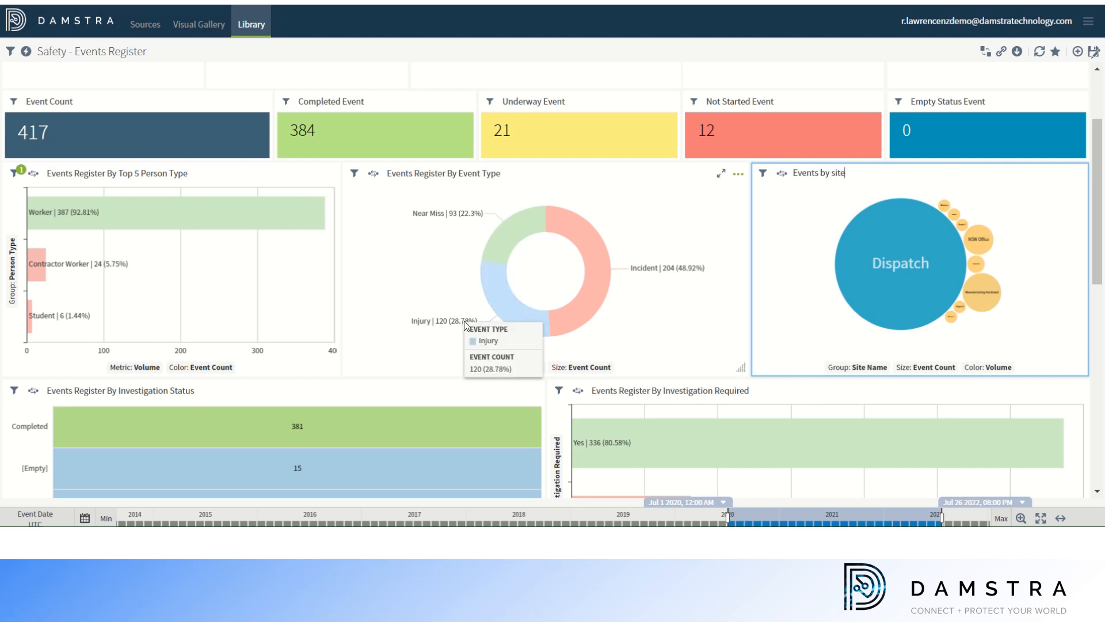
{"action": "scroll", "coordinate": [440, 346], "scroll_direction": "down", "scroll_amount": 5}
{"action": "scroll", "coordinate": [439, 348], "scroll_direction": "up", "scroll_amount": 5}
{"action": "scroll", "coordinate": [442, 349], "scroll_direction": "up", "scroll_amount": 3}
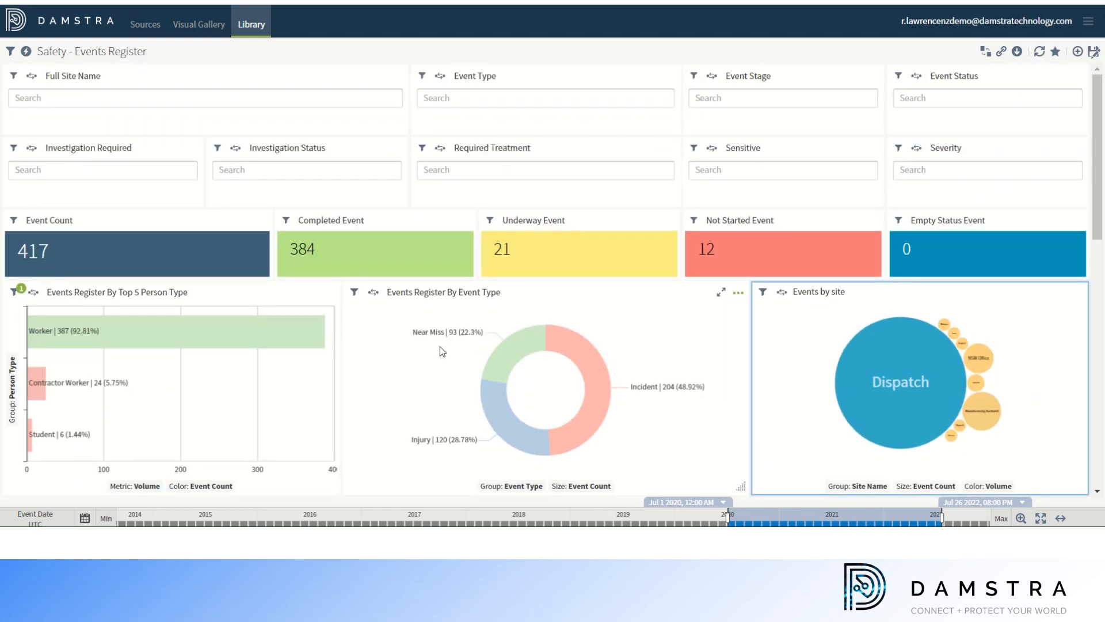
{"action": "left_click", "coordinate": [134, 53]}
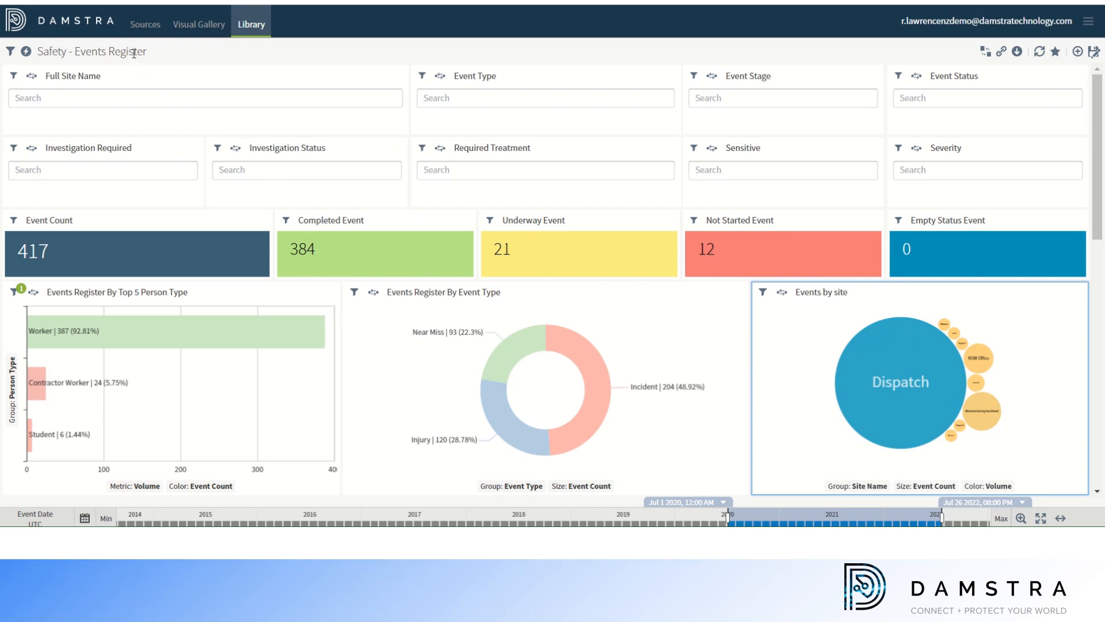
Save the dashboard as a new one named "Safety - Events Register last quarter", creating copies of all its visuals
{"action": "left_click", "coordinate": [1094, 51]}
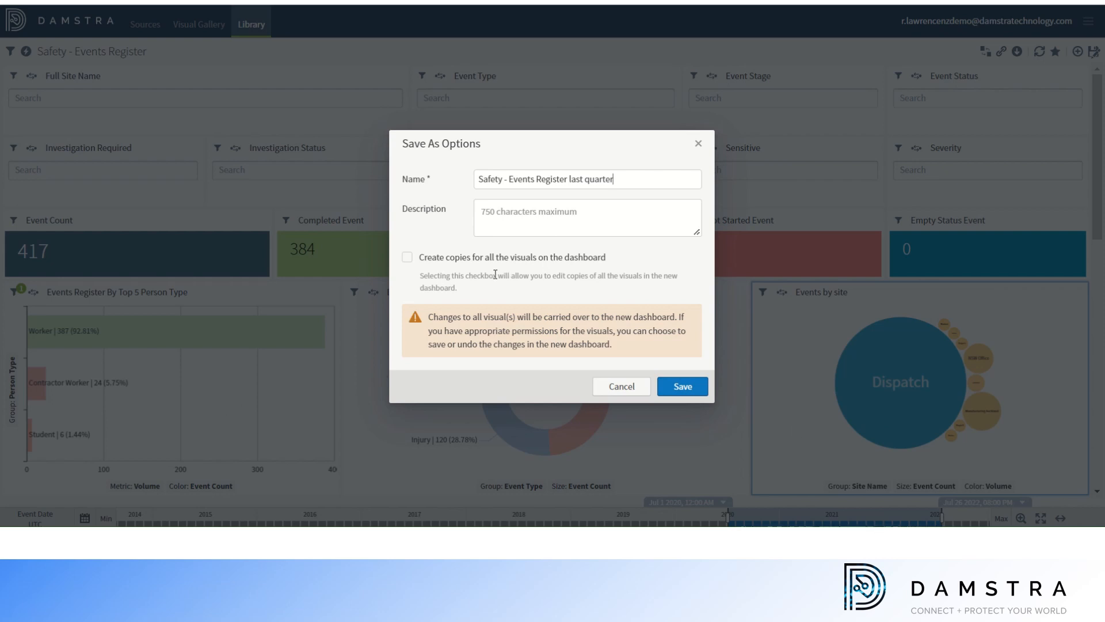
{"action": "left_click", "coordinate": [407, 258]}
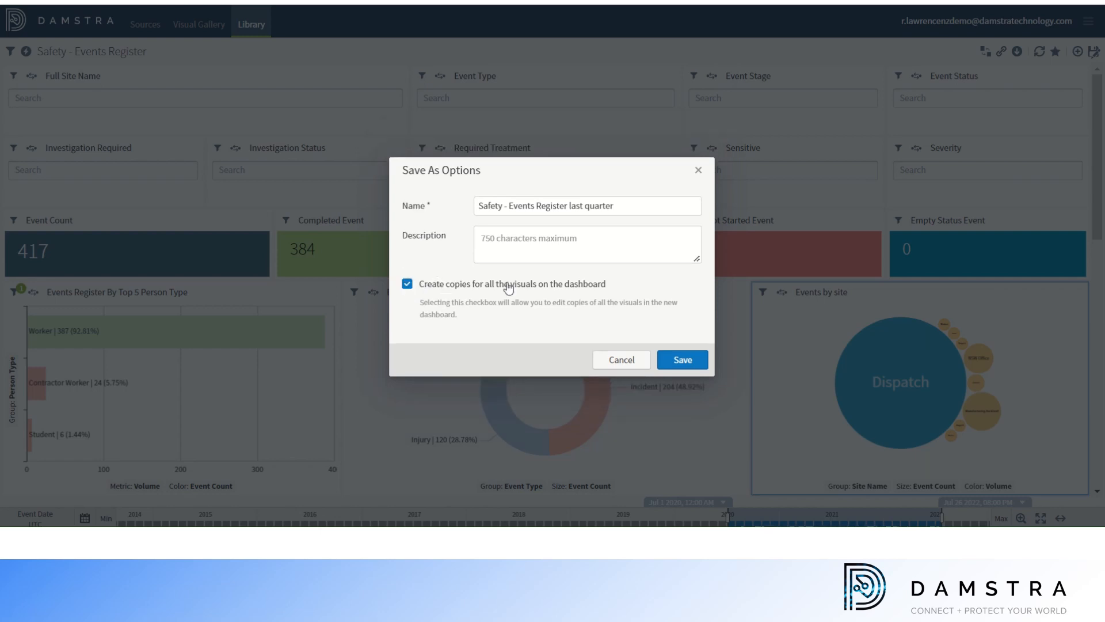
{"action": "left_click", "coordinate": [683, 361]}
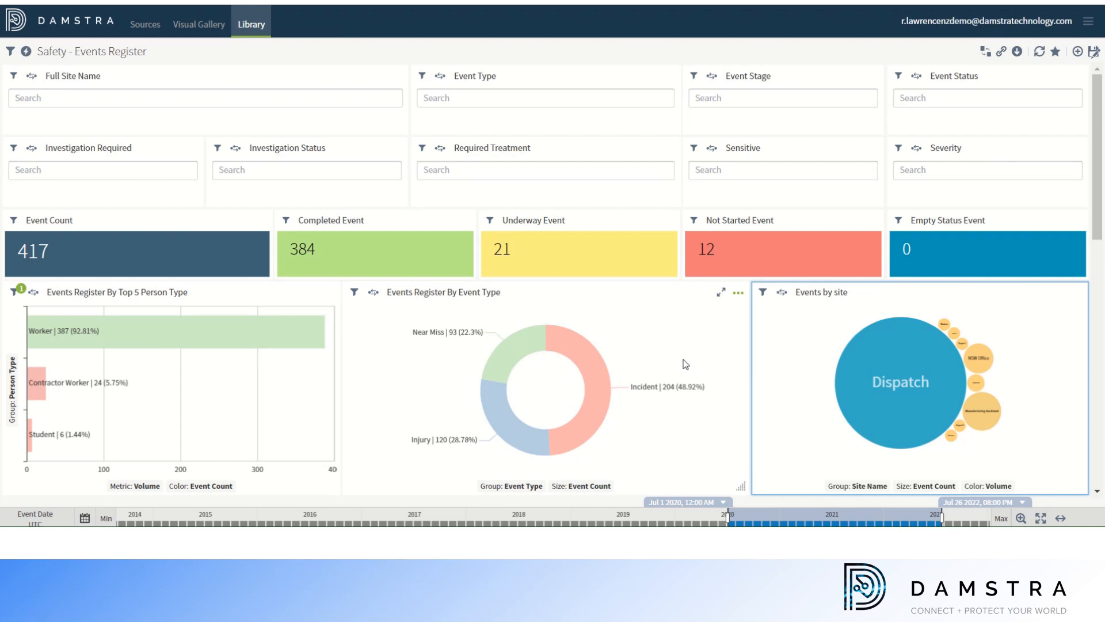
Mark the Safety - Events Register last quarter dashboard as a favourite and view its copied visuals in the Visual Gallery
{"action": "left_click", "coordinate": [248, 28]}
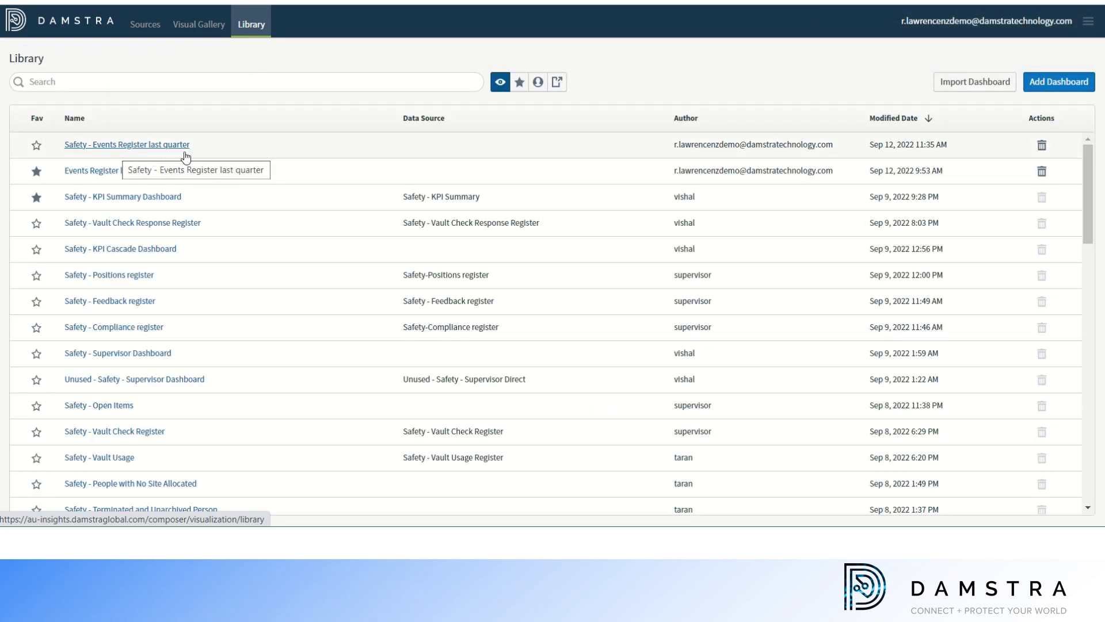
{"action": "left_click", "coordinate": [36, 145]}
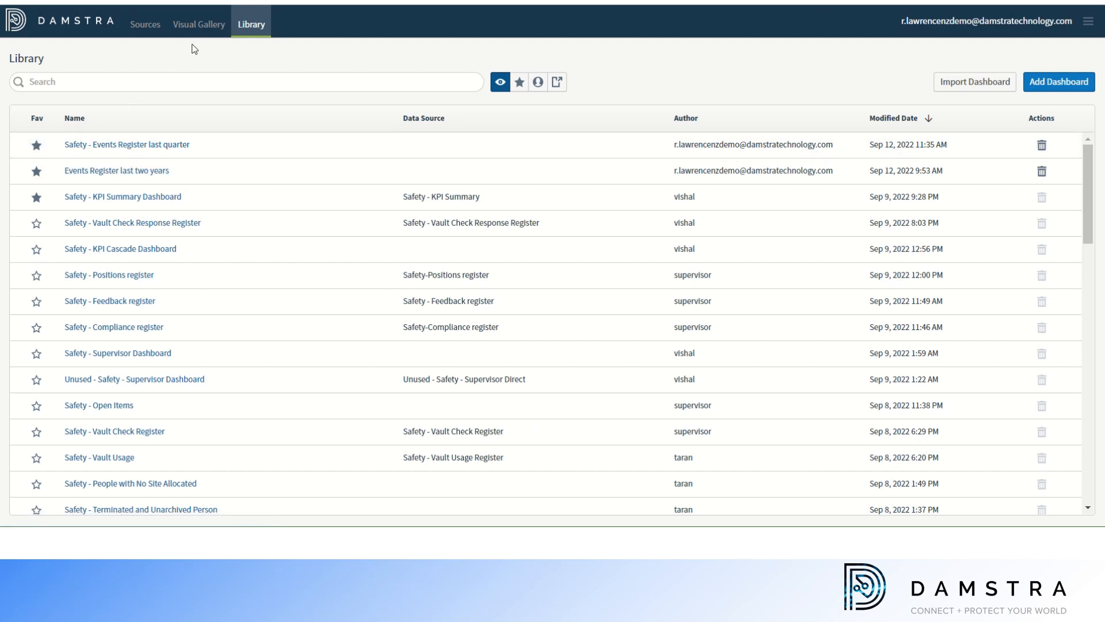
{"action": "left_click", "coordinate": [197, 25]}
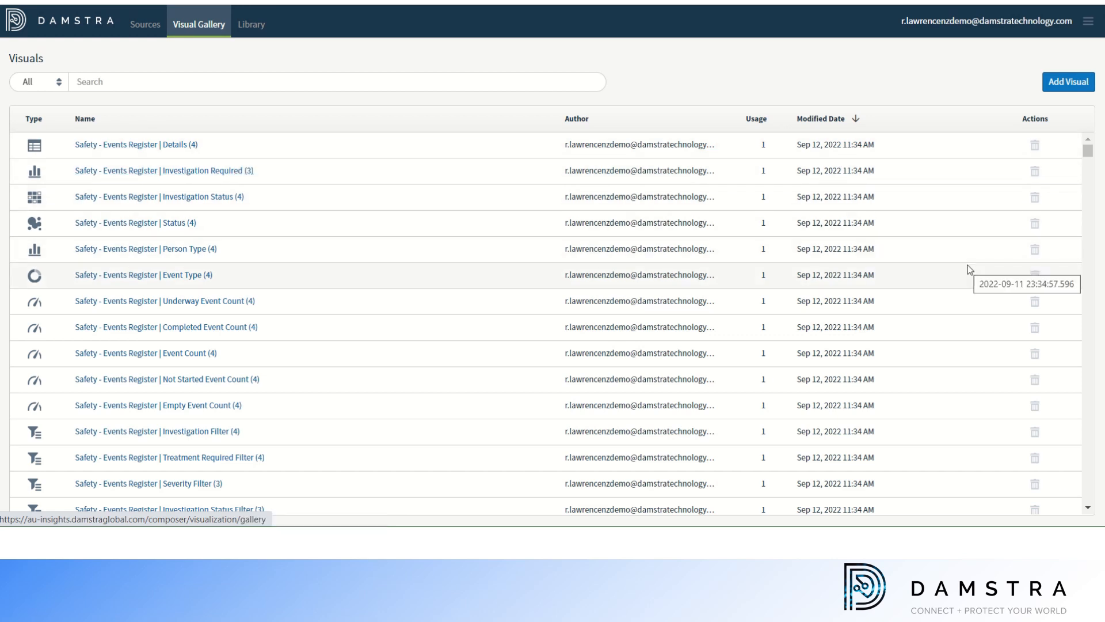
Delete the Safety - Events Register last quarter dashboard from the Library and check its visuals in the Visual Gallery
{"action": "left_click", "coordinate": [246, 29]}
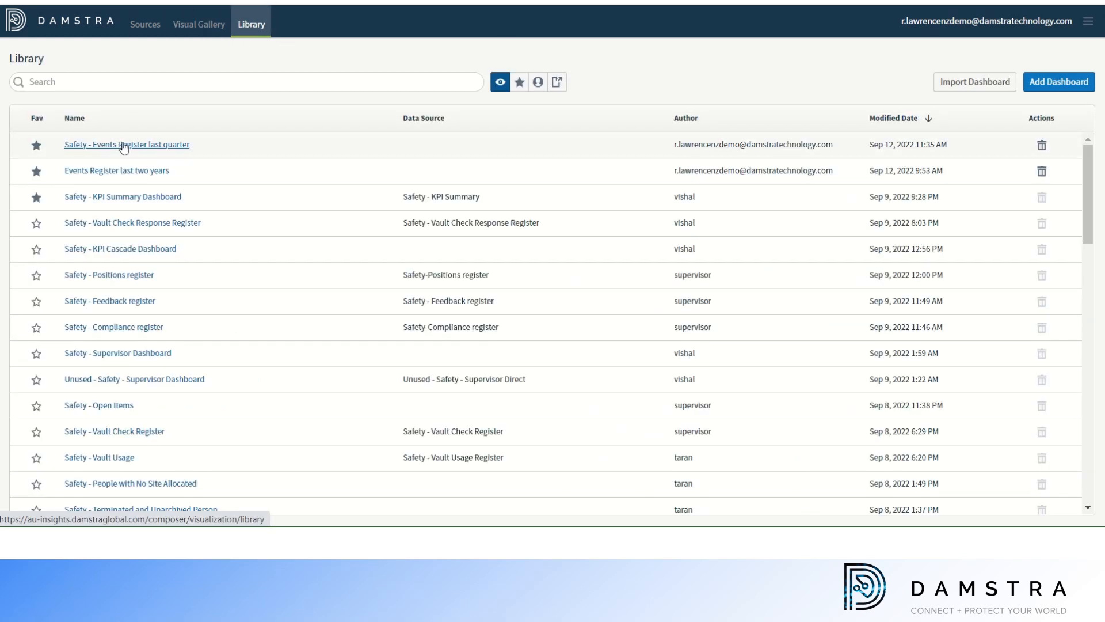
{"action": "left_click", "coordinate": [1041, 146]}
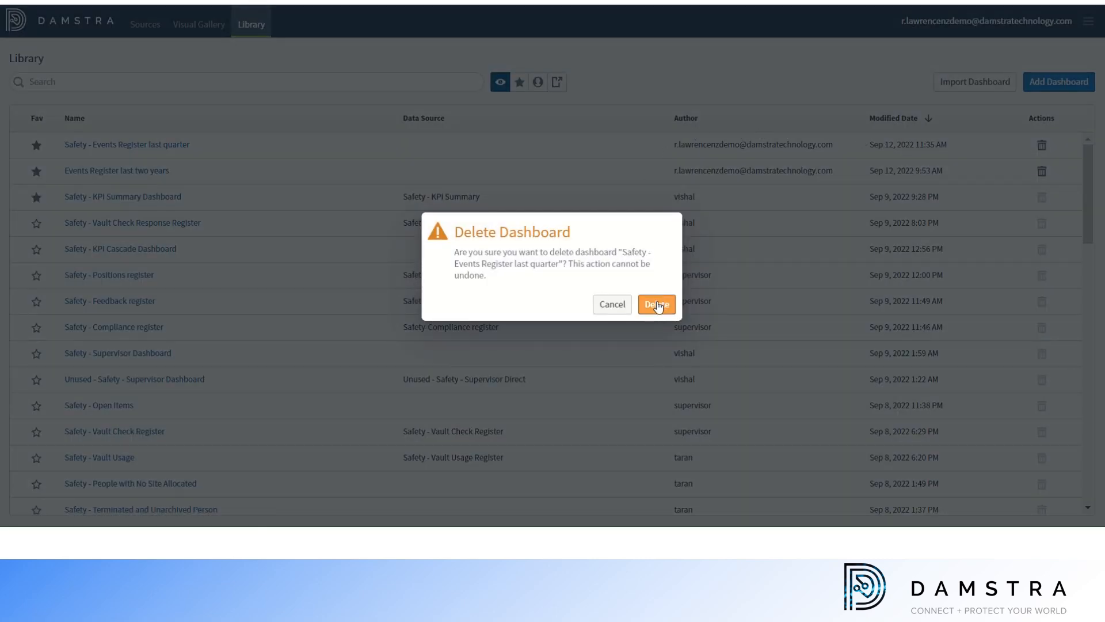
{"action": "left_click", "coordinate": [658, 305]}
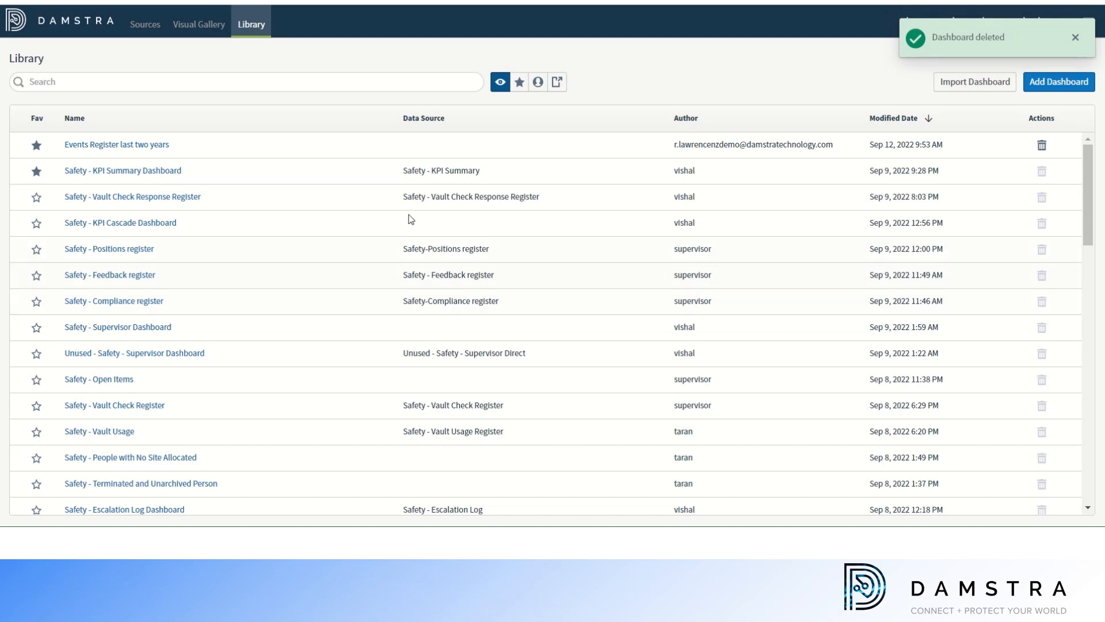
{"action": "left_click", "coordinate": [187, 28]}
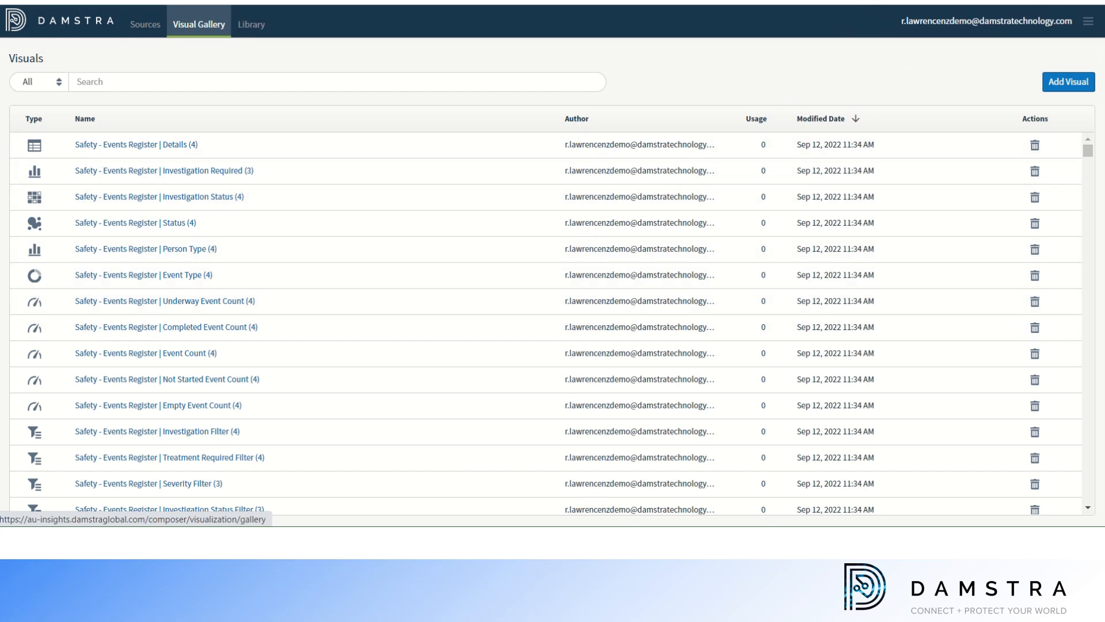
Create a new dashboard with the existing Events Register Status packed bubbles visual, shrunk to about a third of the page width
{"action": "left_click", "coordinate": [248, 24]}
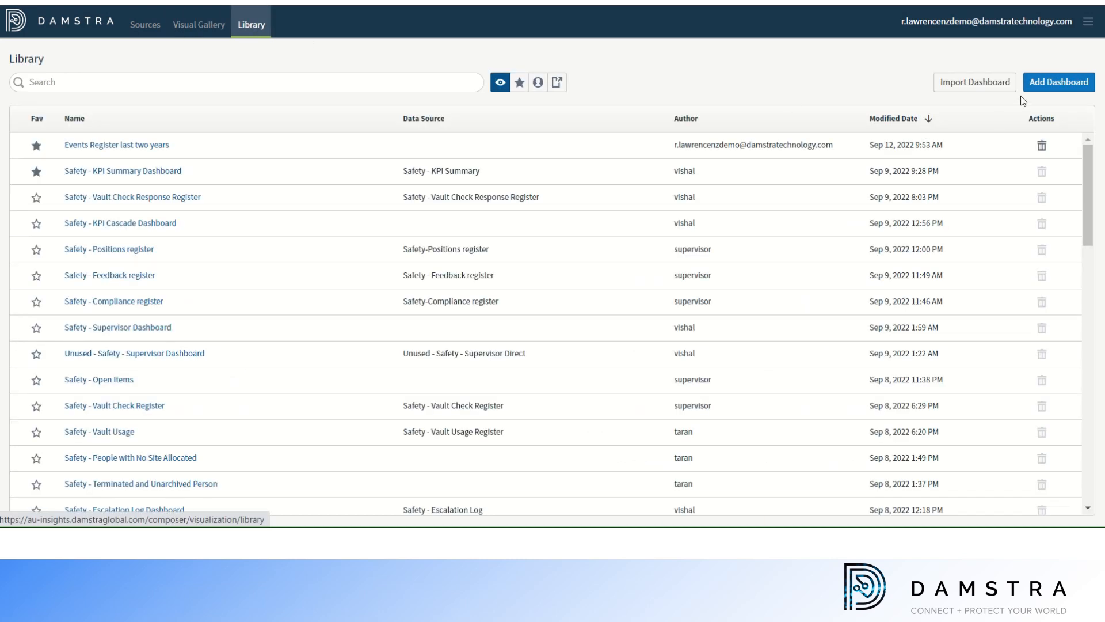
{"action": "left_click", "coordinate": [1049, 84]}
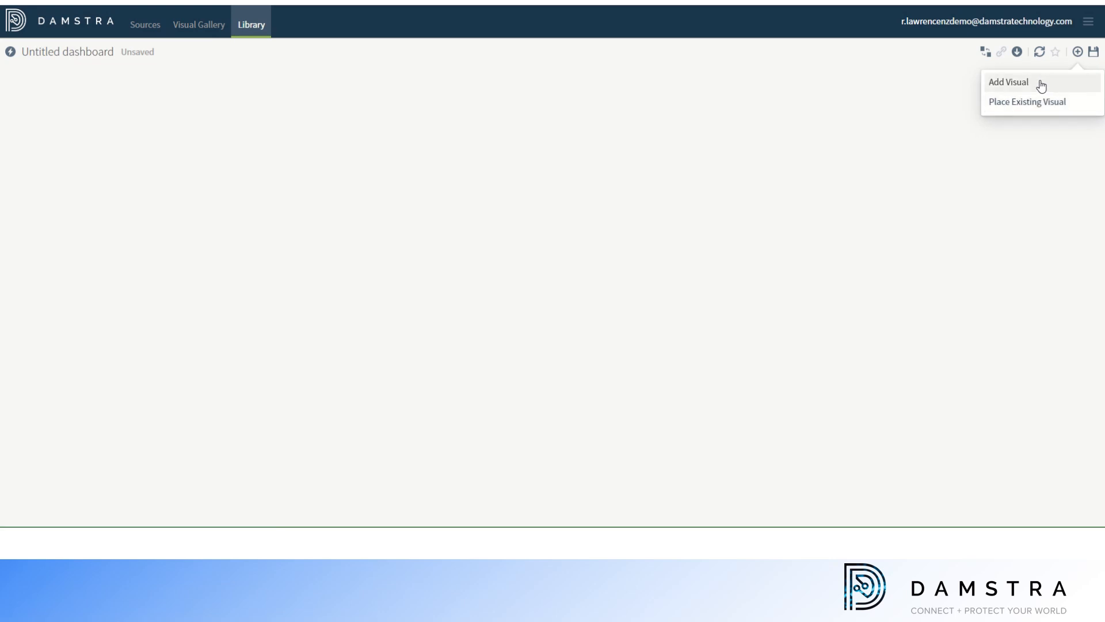
{"action": "left_click", "coordinate": [1012, 102]}
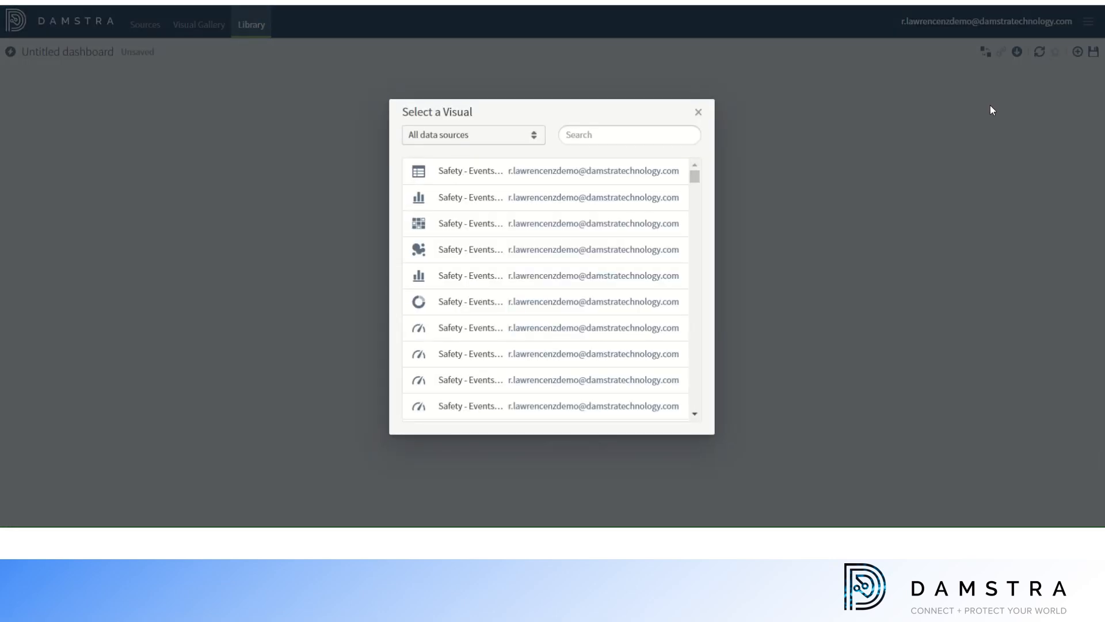
{"action": "left_click", "coordinate": [503, 252]}
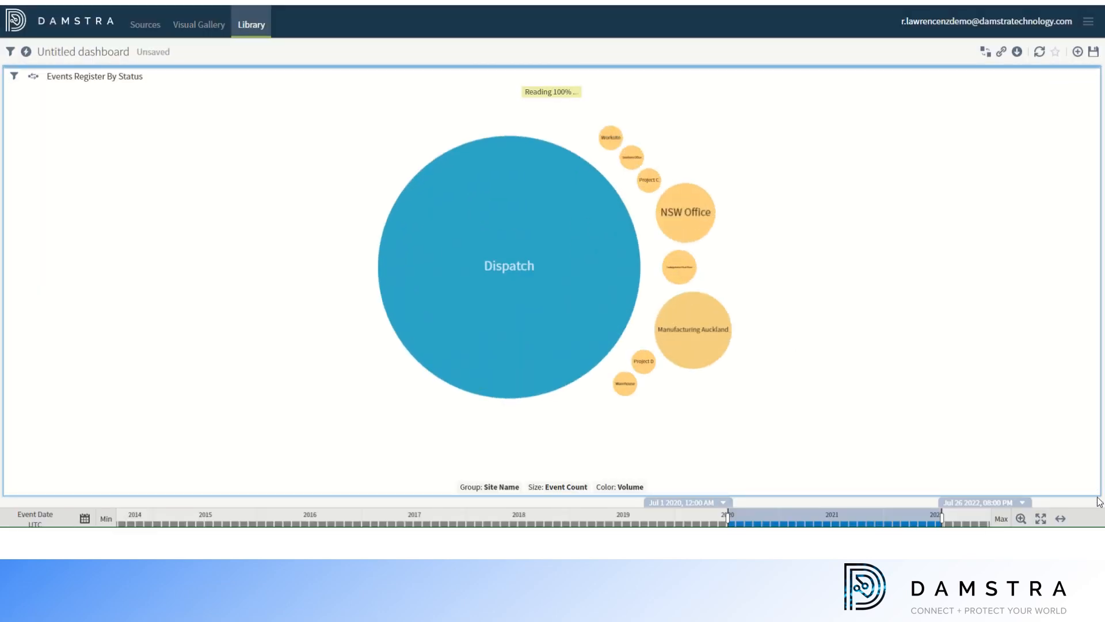
{"action": "left_click_drag", "start_coordinate": [1100, 501], "coordinate": [351, 353]}
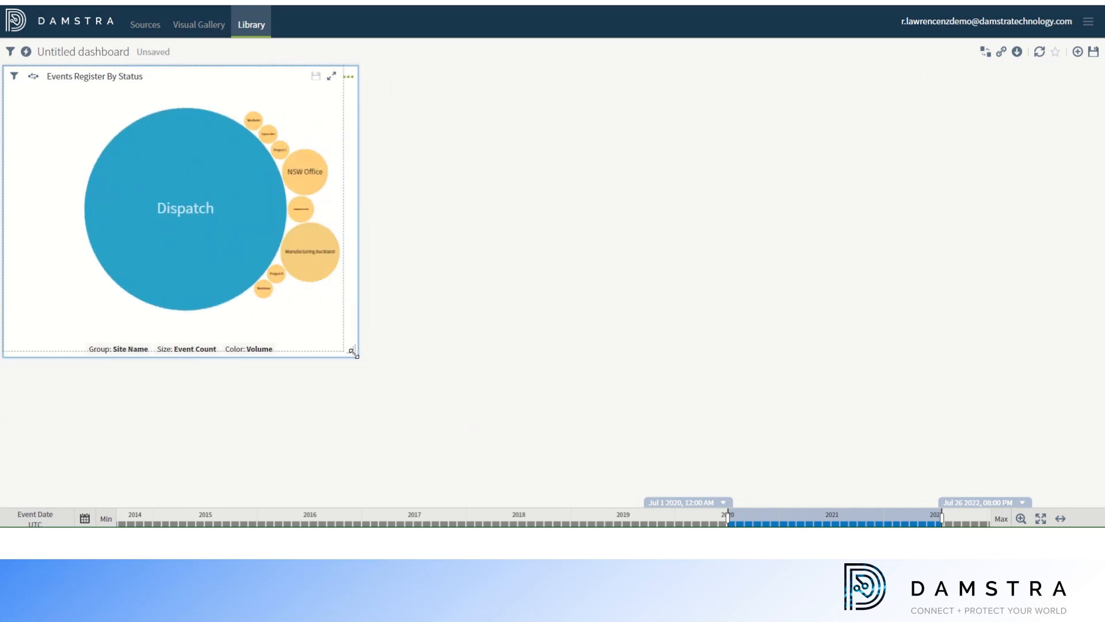
Place the existing Event Type donut visual beside the bubbles chart and shrink it to a matching size
{"action": "left_click", "coordinate": [1079, 53]}
{"action": "left_click", "coordinate": [1040, 101]}
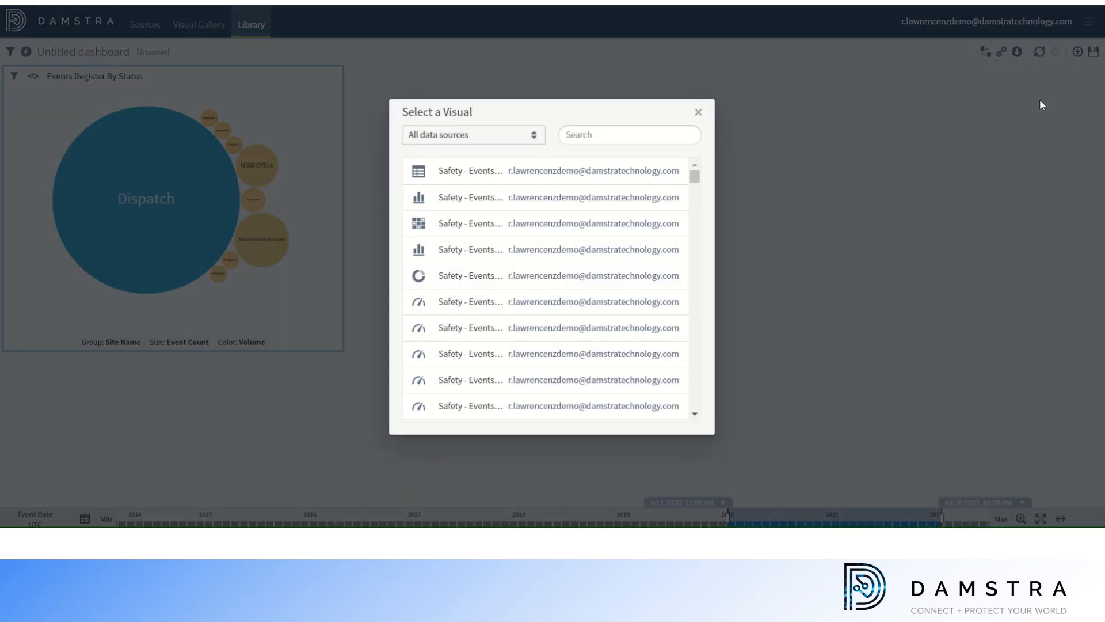
{"action": "left_click", "coordinate": [476, 276]}
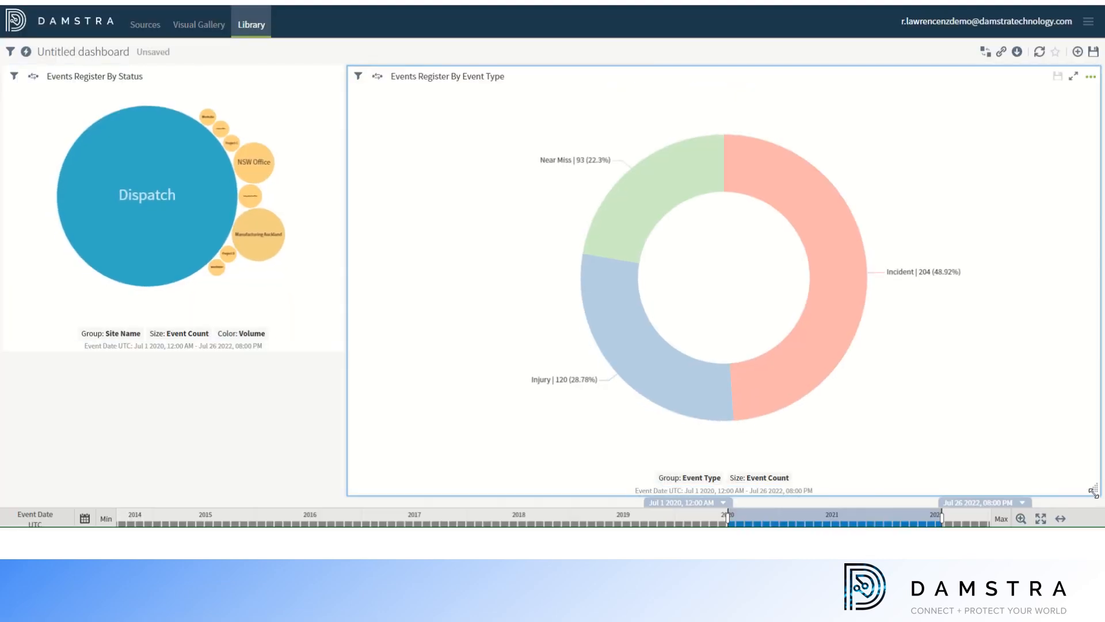
{"action": "left_click_drag", "start_coordinate": [1094, 488], "coordinate": [679, 352]}
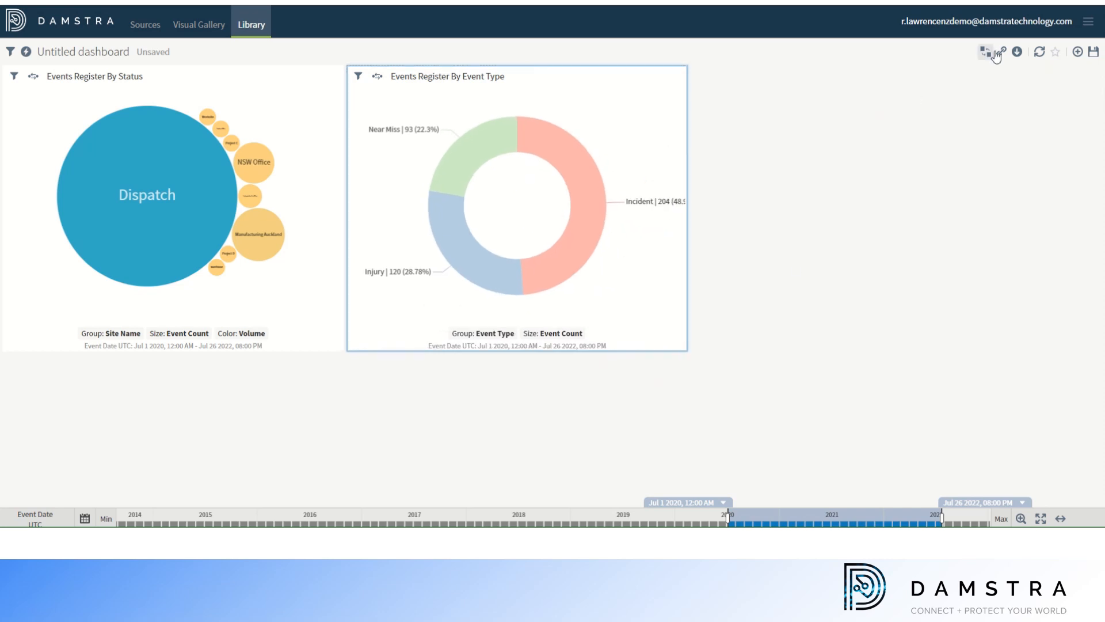
Place the existing Investigation Status heat map beside the donut and shorten it to the height of the other charts
{"action": "left_click", "coordinate": [1078, 53]}
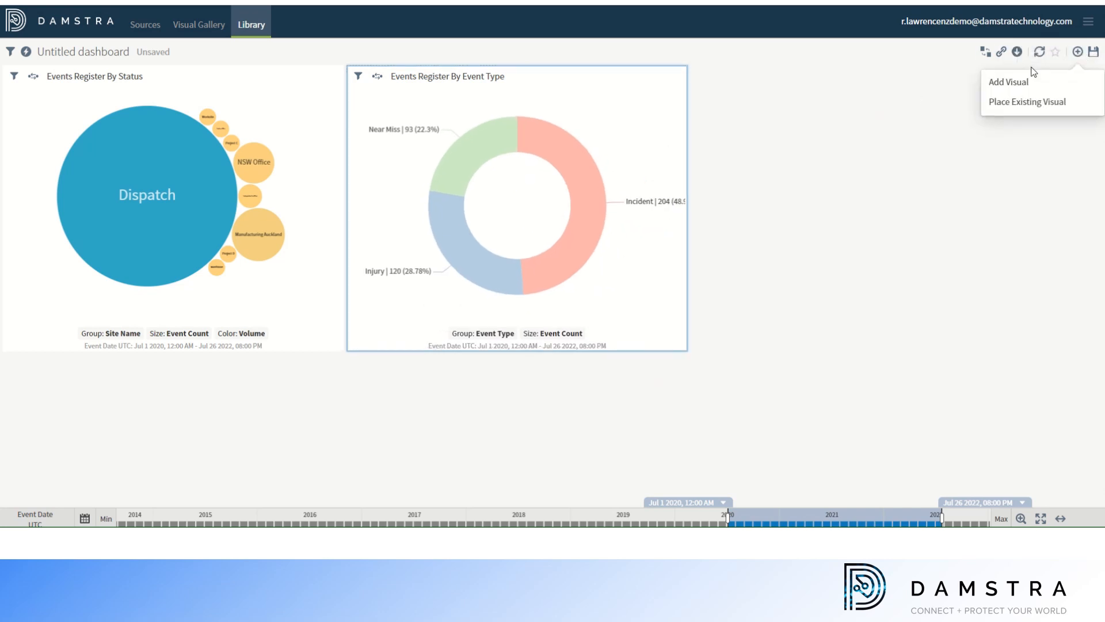
{"action": "left_click", "coordinate": [1013, 104]}
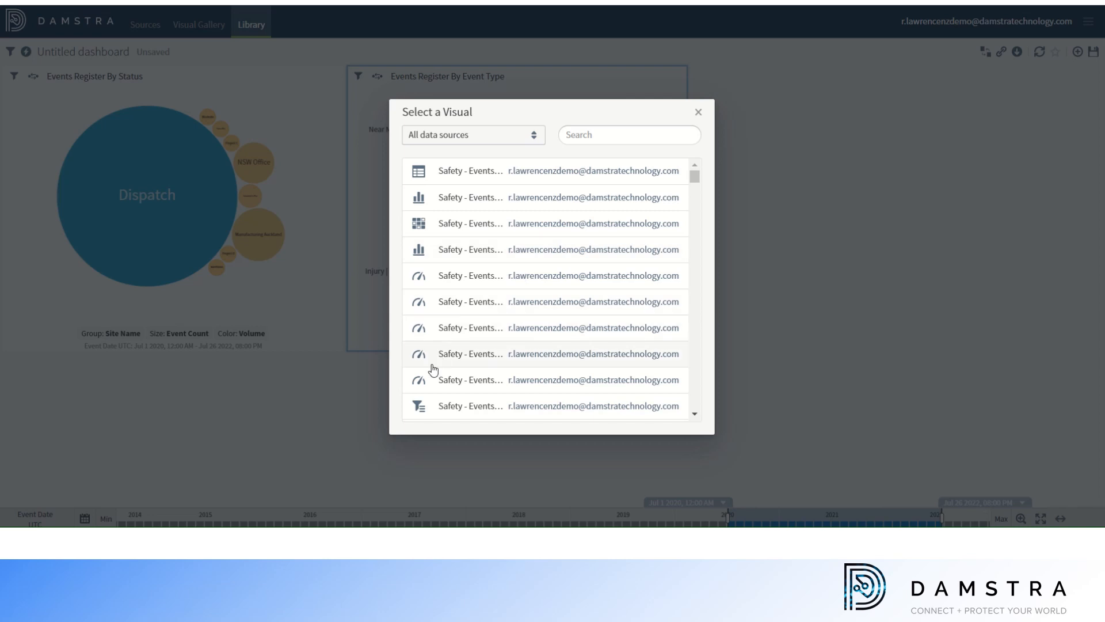
{"action": "left_click", "coordinate": [421, 222]}
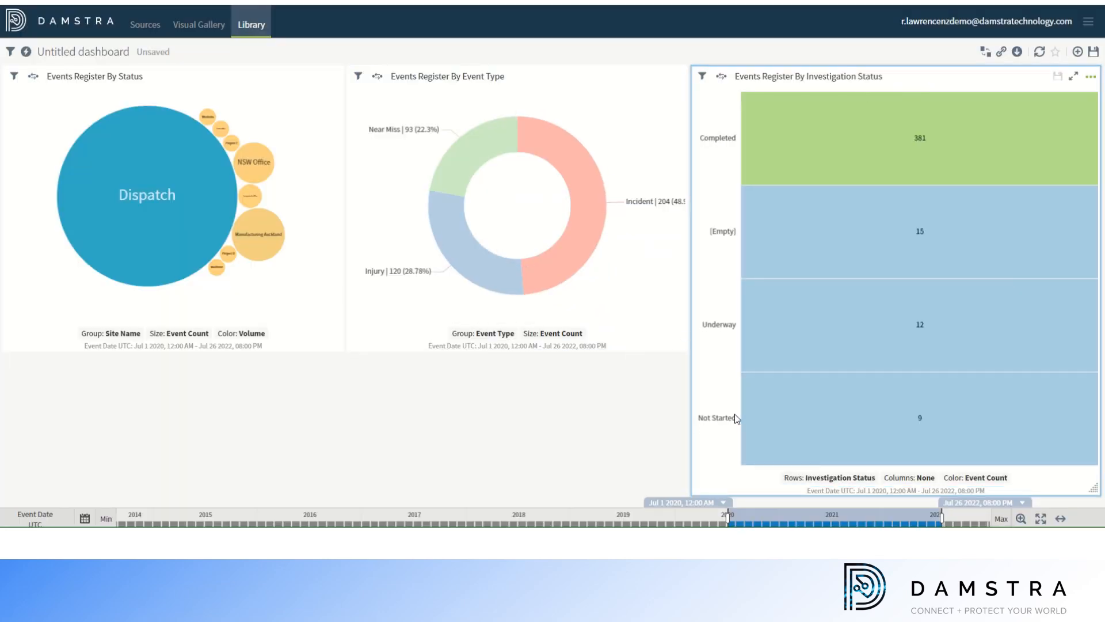
{"action": "left_click_drag", "start_coordinate": [1094, 488], "coordinate": [1080, 355]}
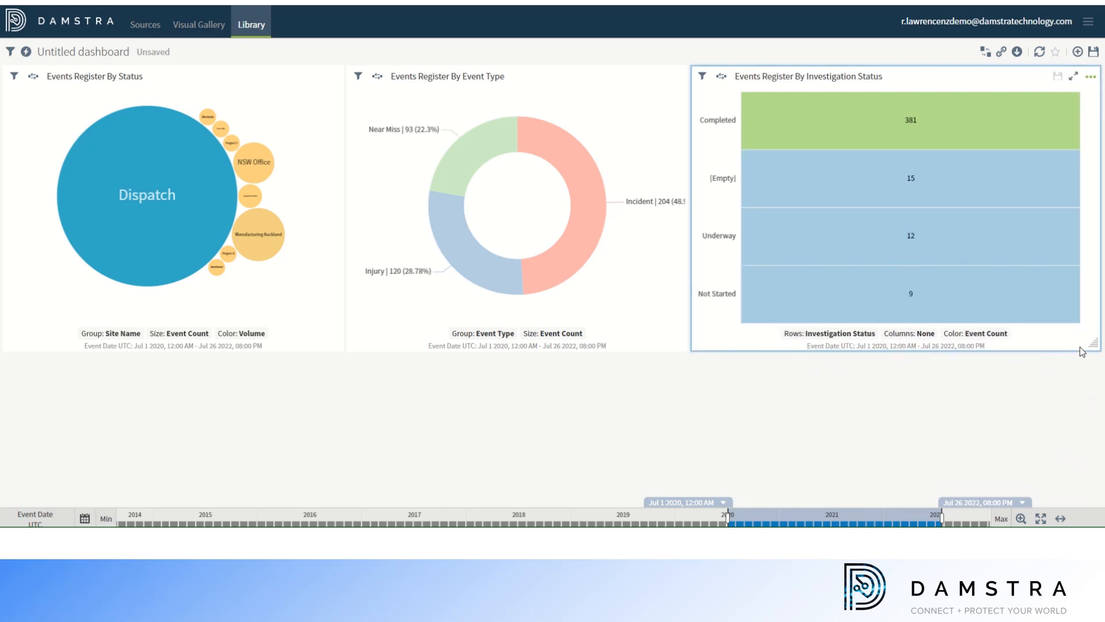
Search the existing visuals for "ta" and place the Events Register details table on the dashboard
{"action": "left_click", "coordinate": [1076, 53]}
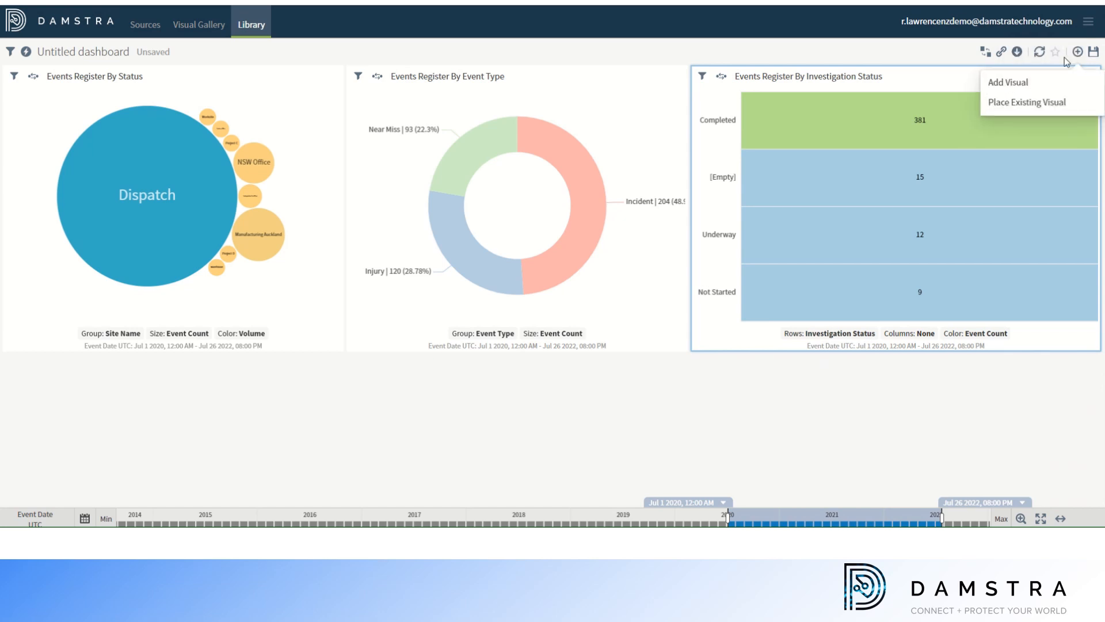
{"action": "left_click", "coordinate": [1019, 104]}
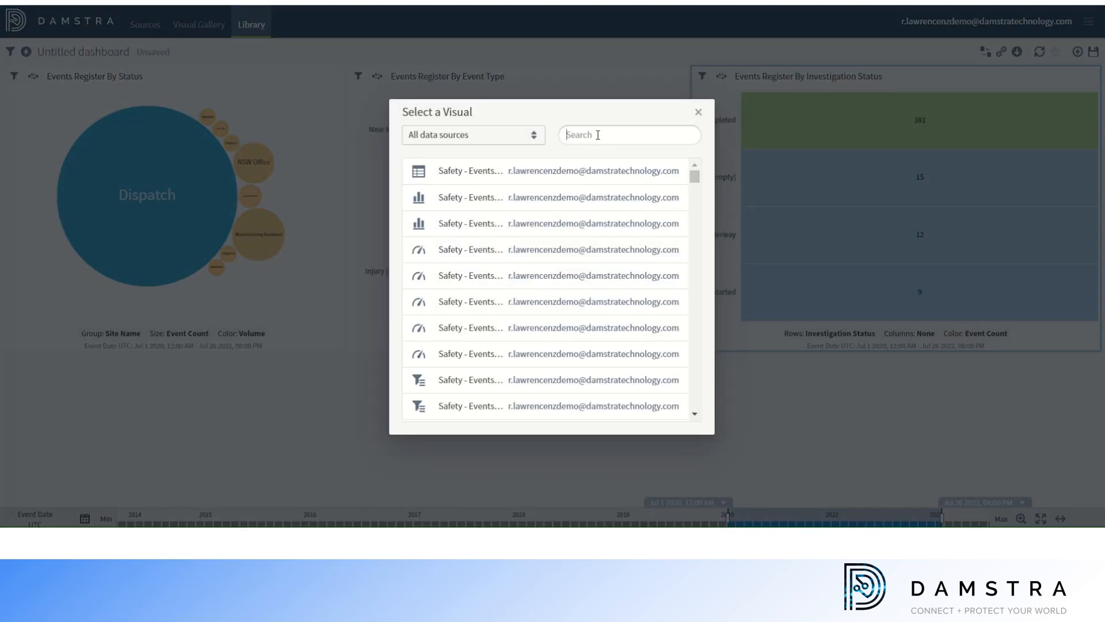
{"action": "type", "text": "ta"}
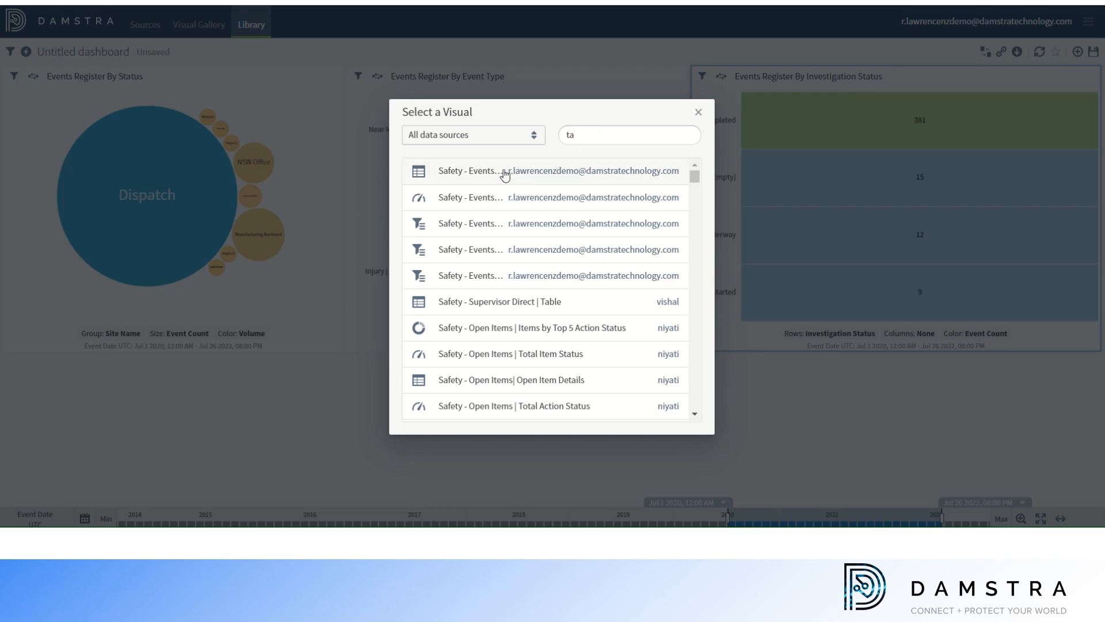
{"action": "left_click", "coordinate": [423, 174]}
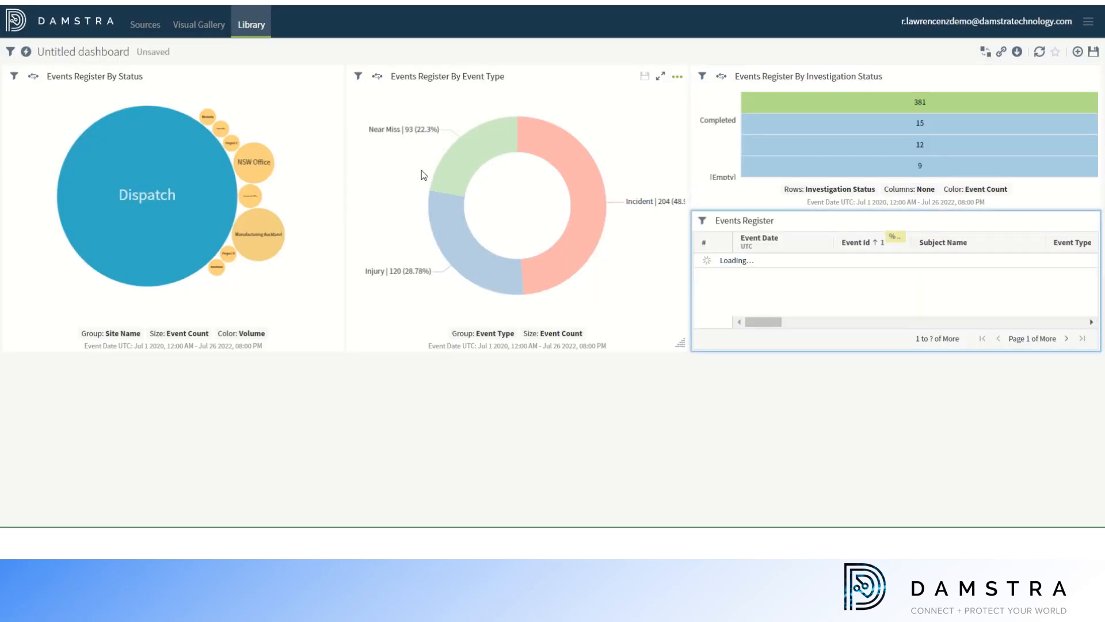
Move the Events Register details table beneath the charts and widen it to the full page width
{"action": "left_click_drag", "start_coordinate": [799, 225], "coordinate": [112, 368]}
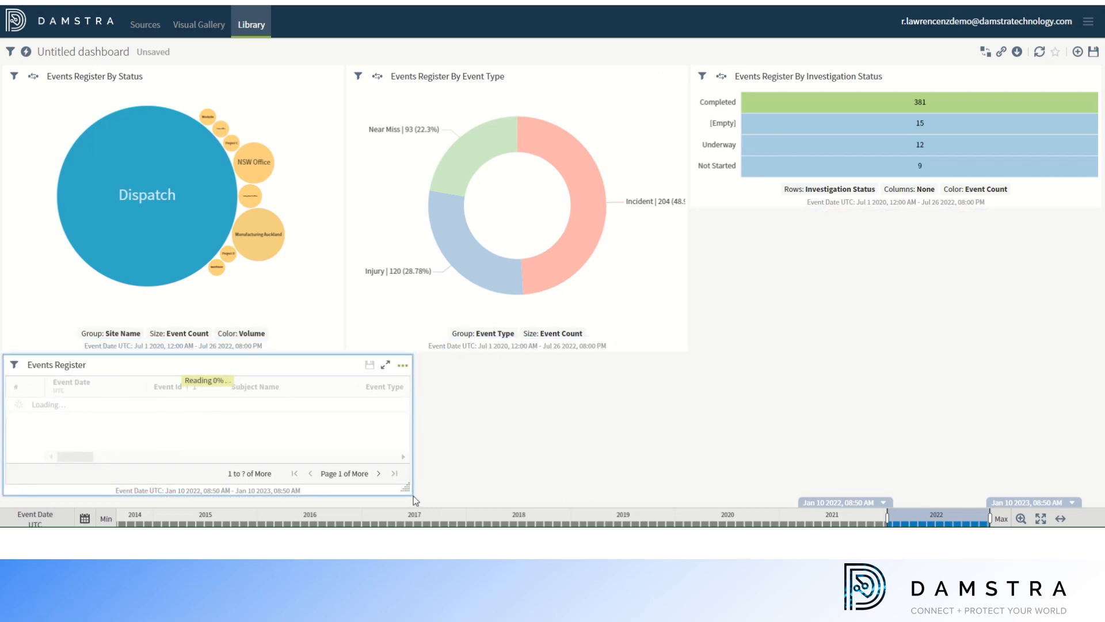
{"action": "left_click_drag", "start_coordinate": [412, 494], "coordinate": [1097, 498]}
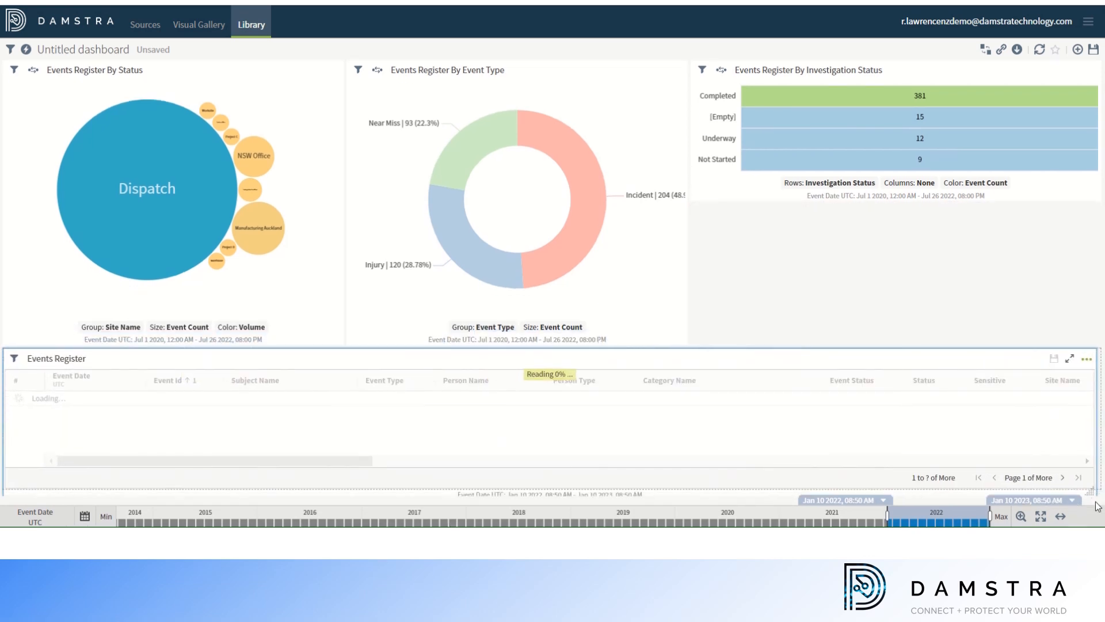
Stretch the Investigation Status heat map to the height of the neighbouring charts and remove its [Empty] row
{"action": "left_click_drag", "start_coordinate": [1092, 201], "coordinate": [1084, 343]}
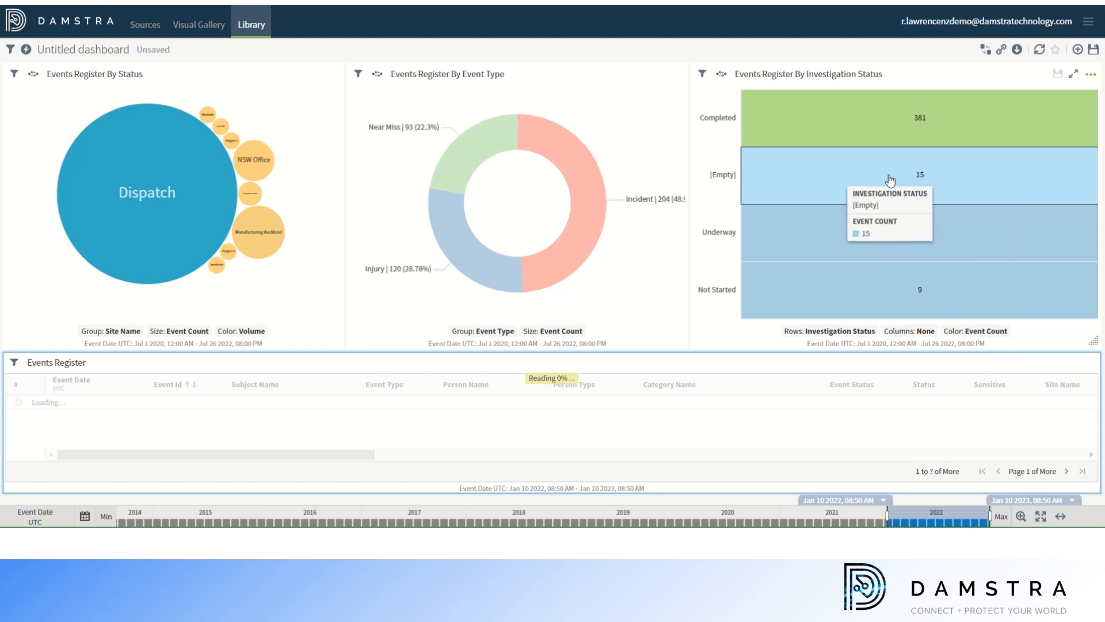
{"action": "left_click", "coordinate": [889, 174]}
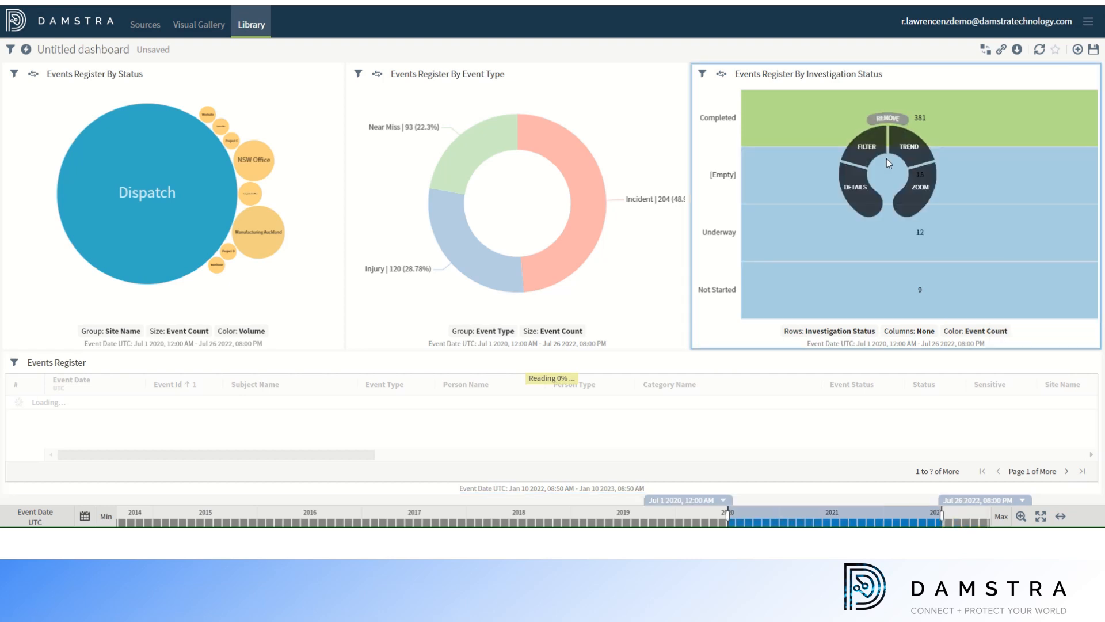
{"action": "left_click", "coordinate": [887, 119]}
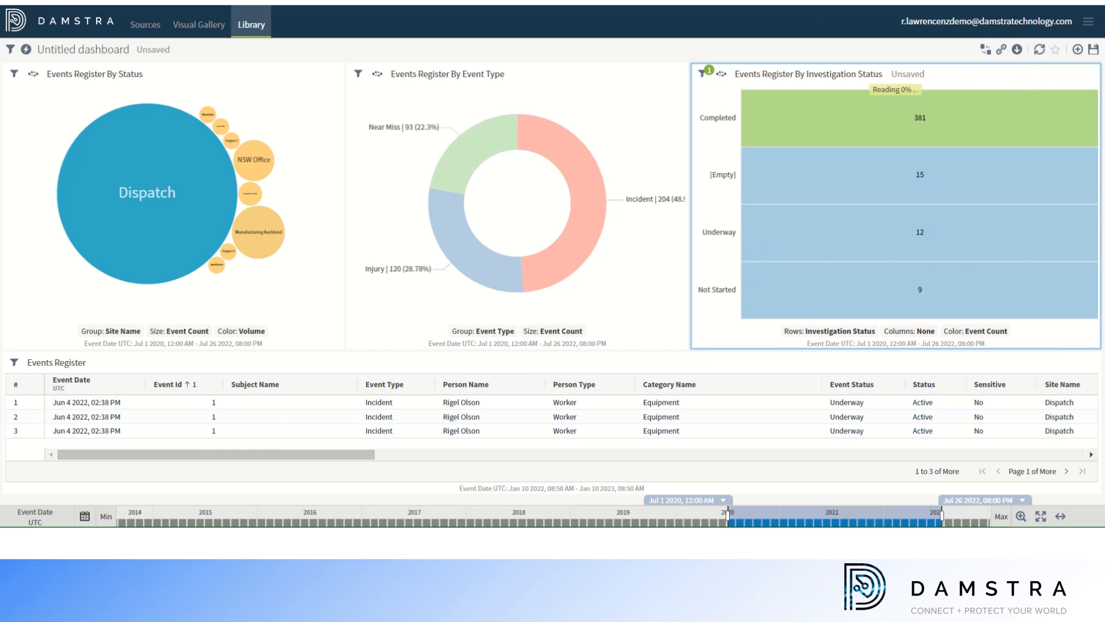
Rename the untitled dashboard as My monthly events
{"action": "left_click", "coordinate": [98, 50]}
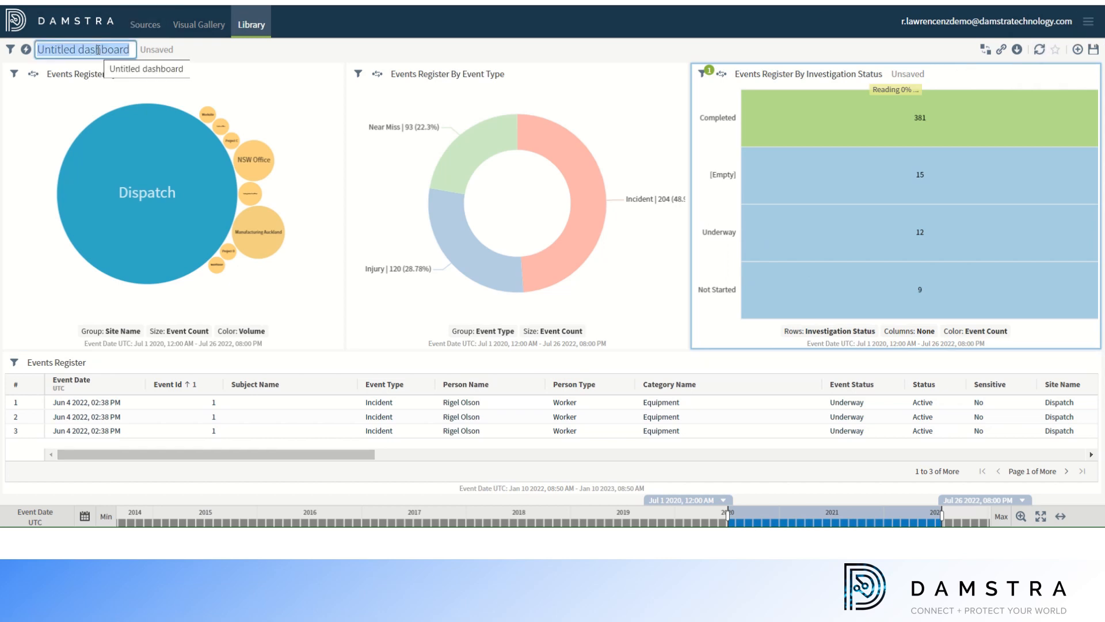
{"action": "type", "text": "My"}
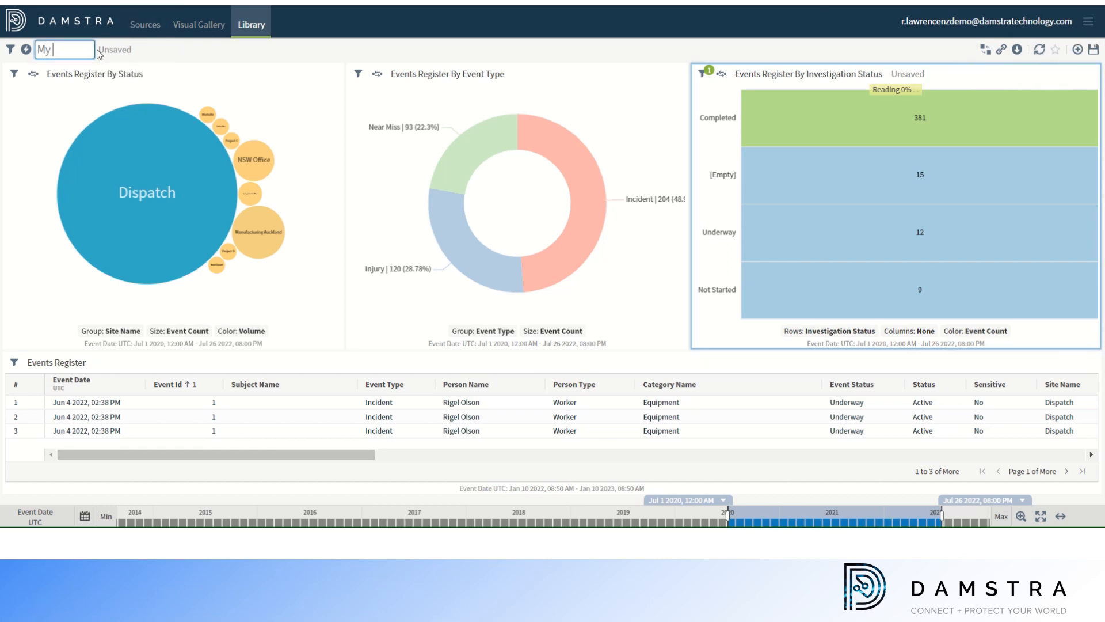
{"action": "type", "text": " monthly event"}
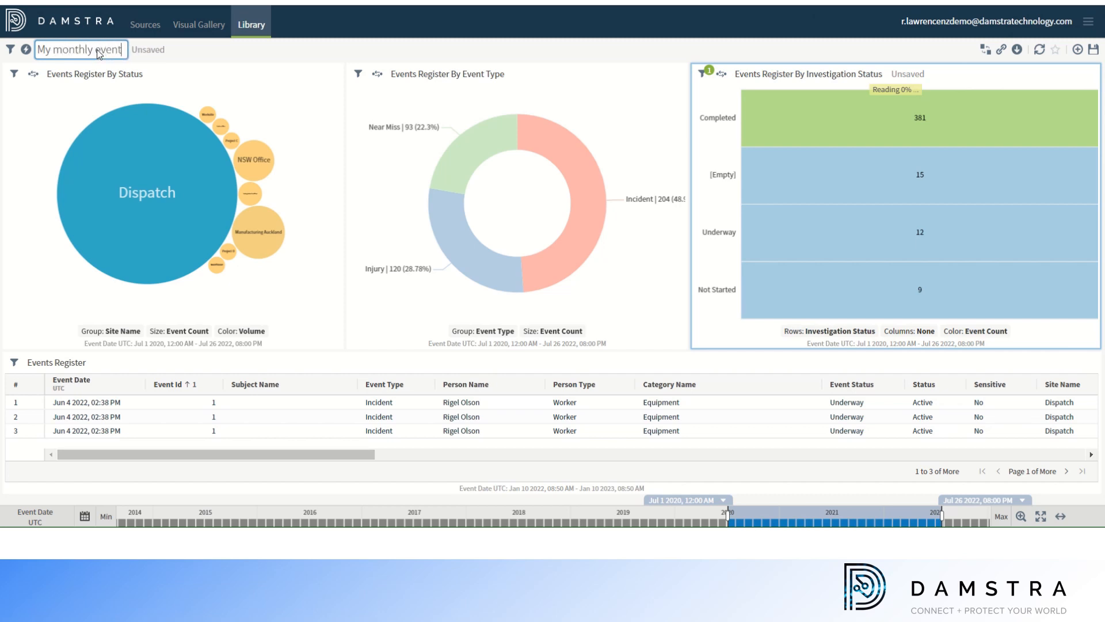
{"action": "type", "text": "s"}
{"action": "key", "text": "Return"}
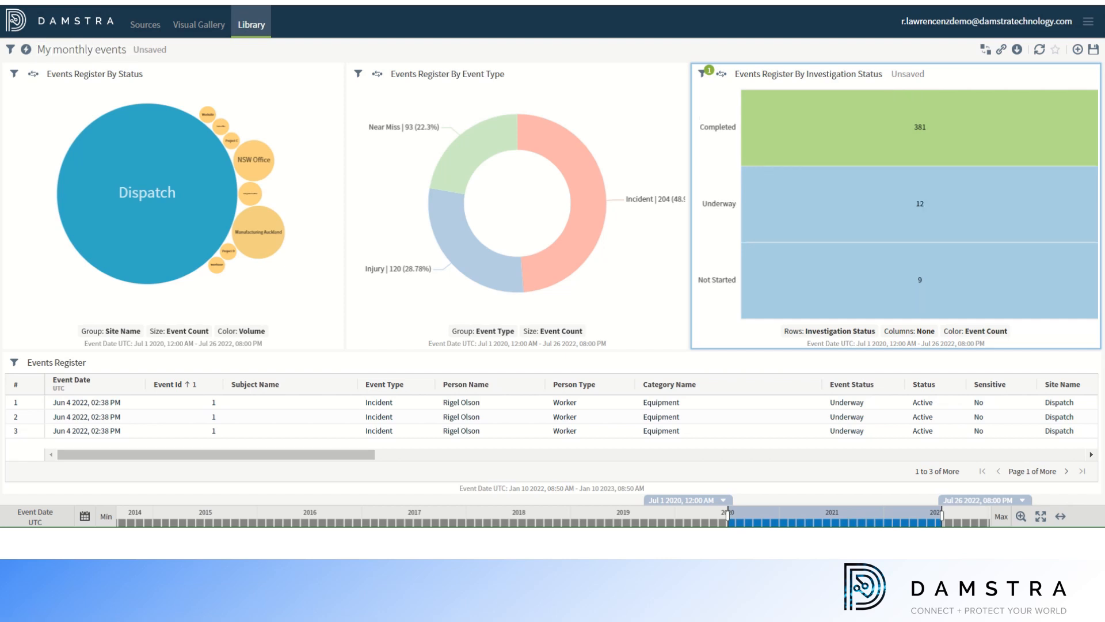
Save the My monthly events dashboard together with the unsaved changes to the Investigation Status visual
{"action": "left_click", "coordinate": [1092, 51]}
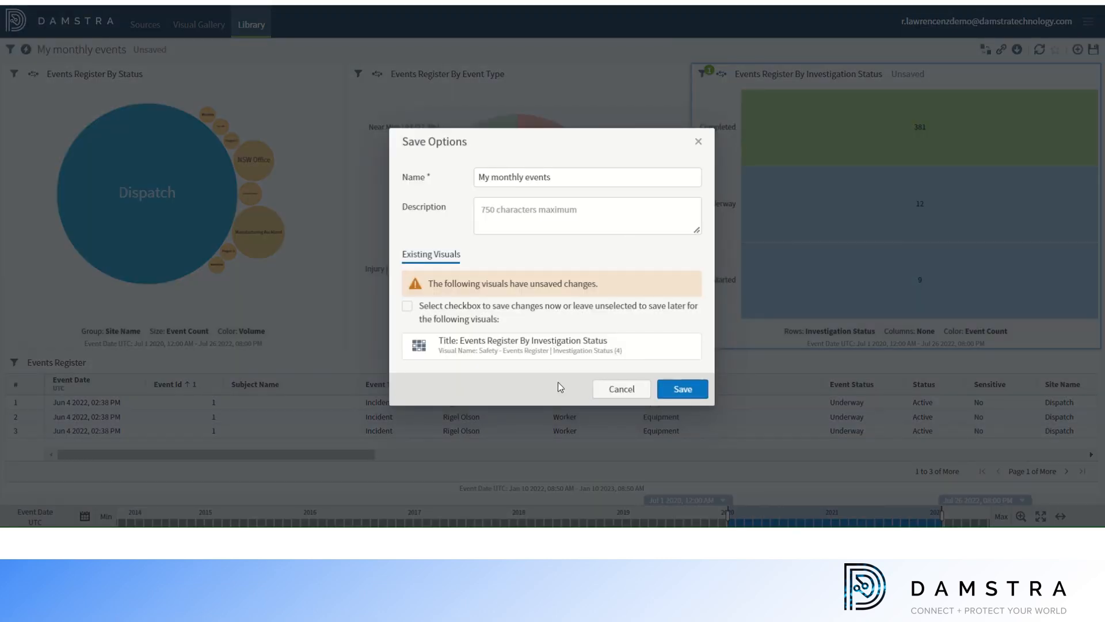
{"action": "left_click", "coordinate": [409, 308]}
{"action": "left_click", "coordinate": [682, 389]}
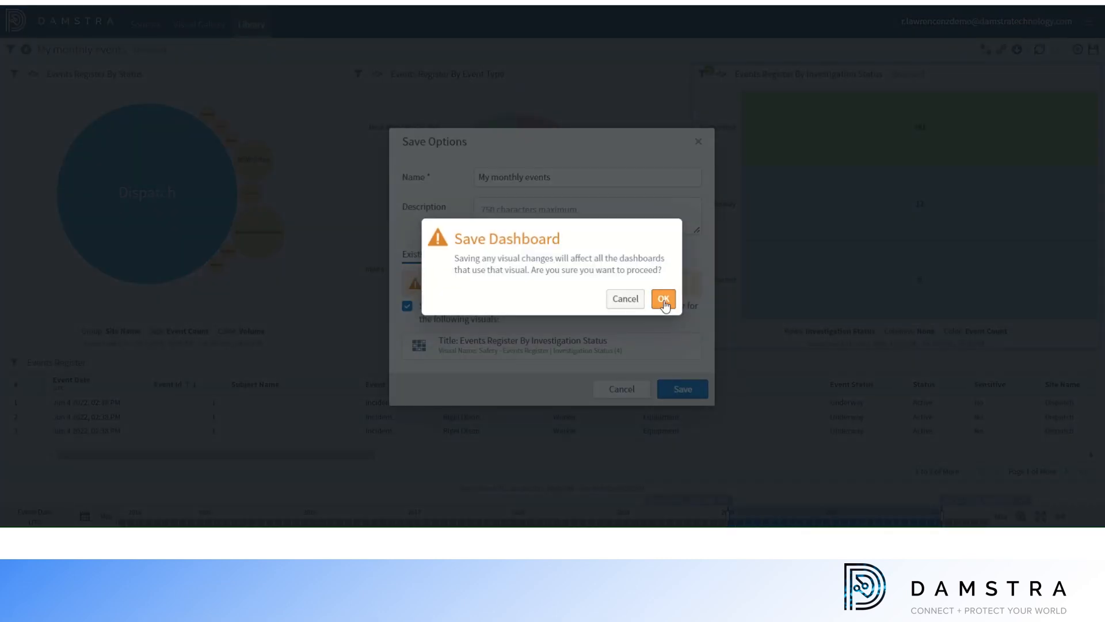
{"action": "left_click", "coordinate": [663, 301]}
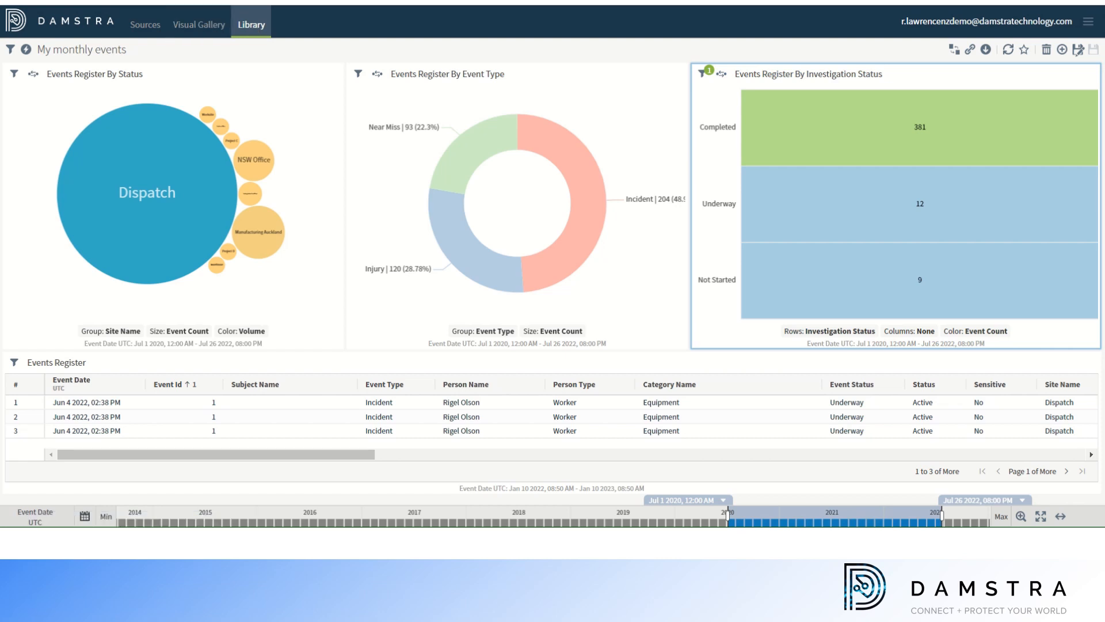
Export the dashboard's configuration as a JSON file under the suggested file name and return to the Library
{"action": "left_click", "coordinate": [986, 50]}
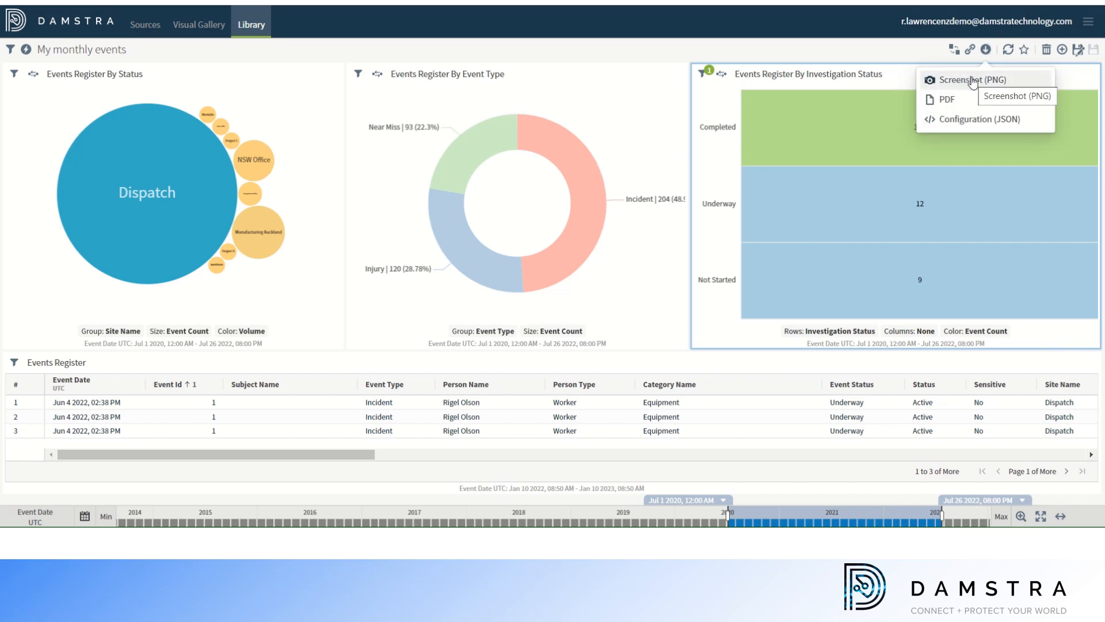
{"action": "left_click", "coordinate": [962, 120]}
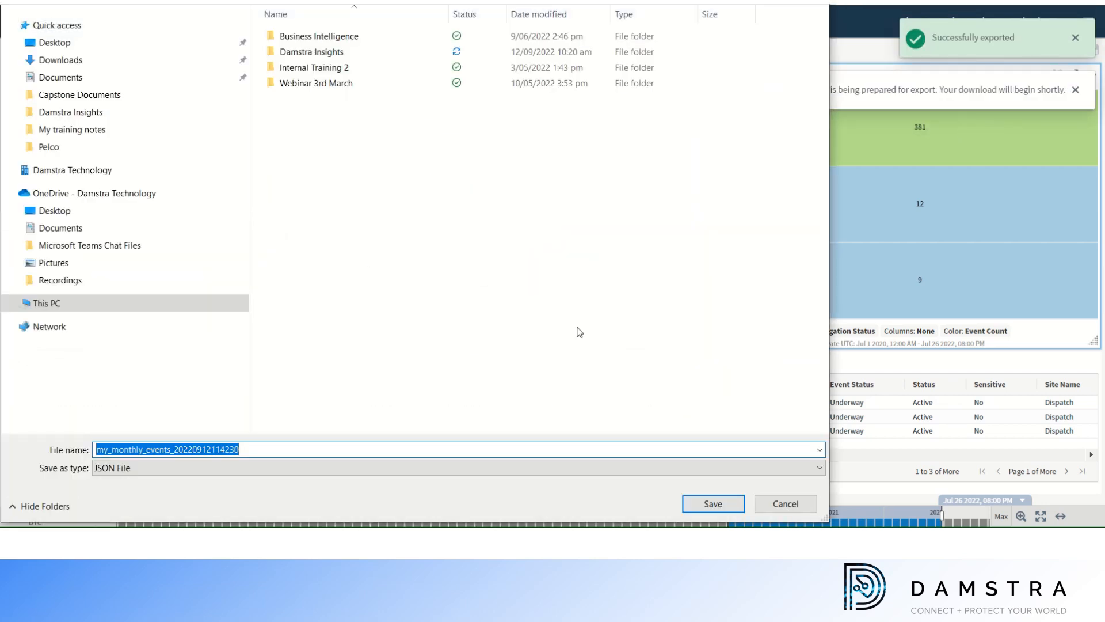
{"action": "left_click", "coordinate": [703, 501]}
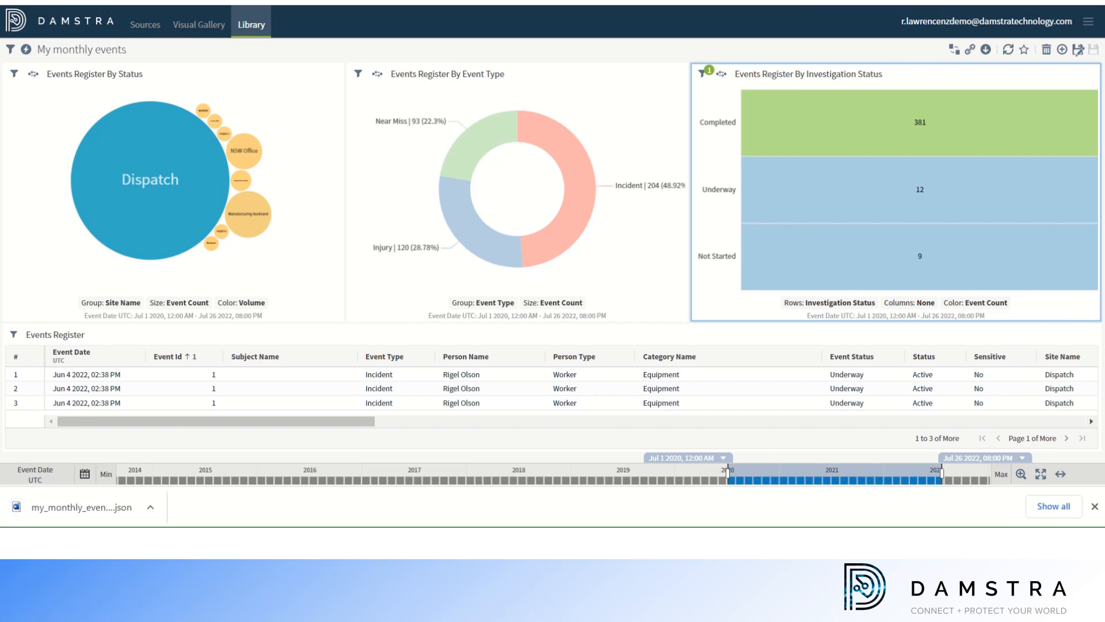
{"action": "left_click", "coordinate": [259, 25]}
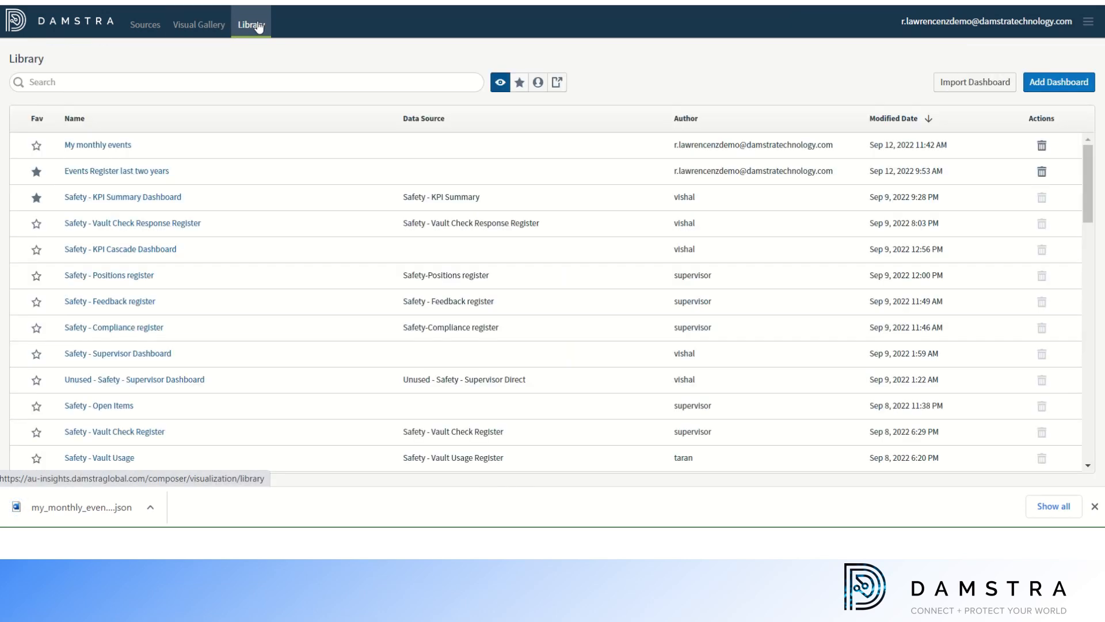